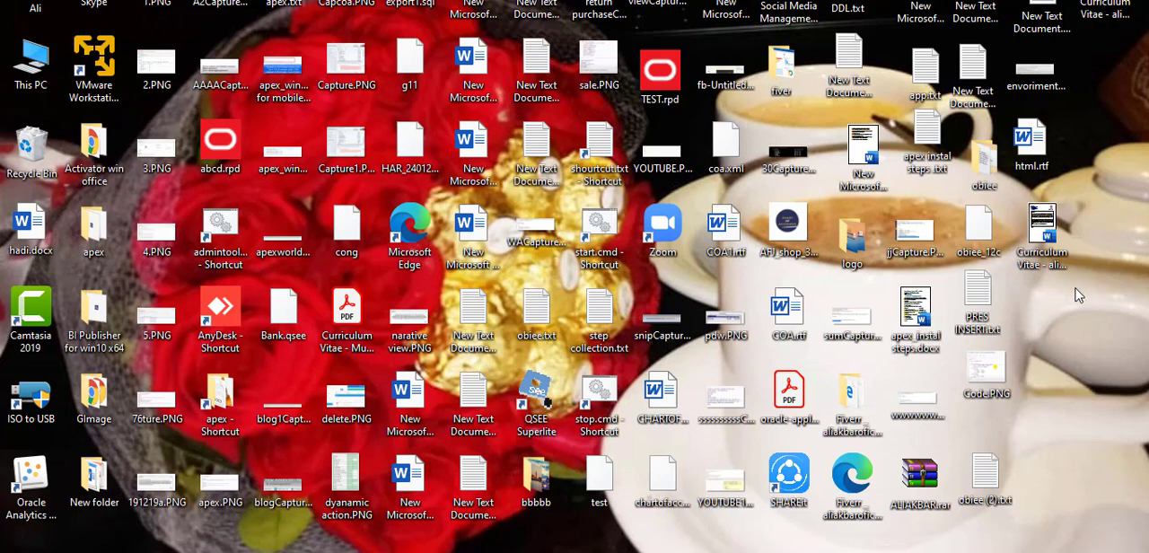
# Find the admintool.cmd path in the path notes file and run E:\Oracle\Middleware\Oracle_Home\user_projects\domains\bi\bitools\bin\admintool.cmd from the obiee folder window in File Explorer.
pyautogui.moveTo(703, 548)
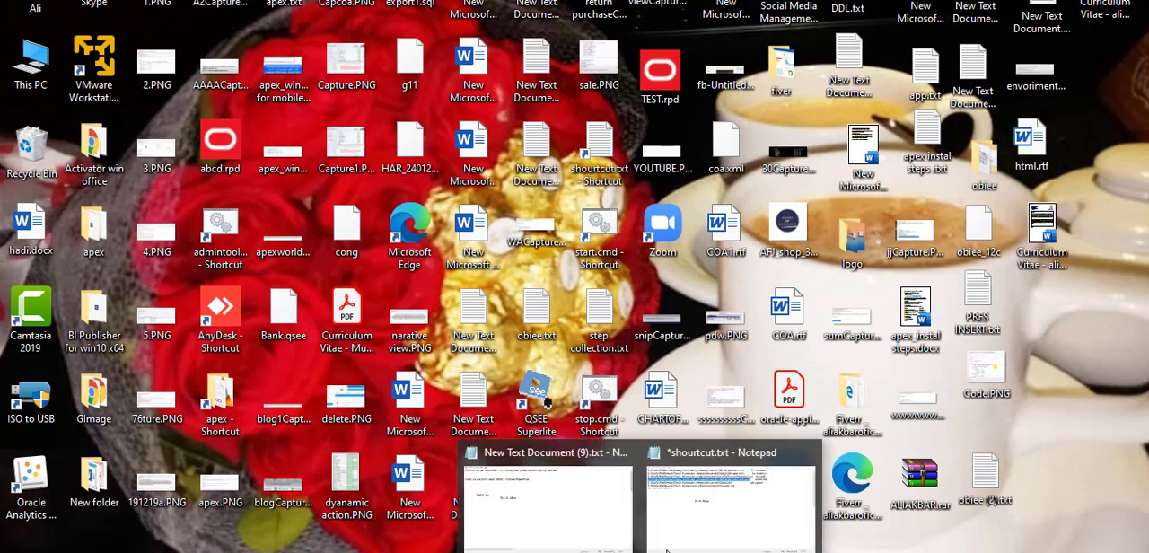
pyautogui.click(698, 521)
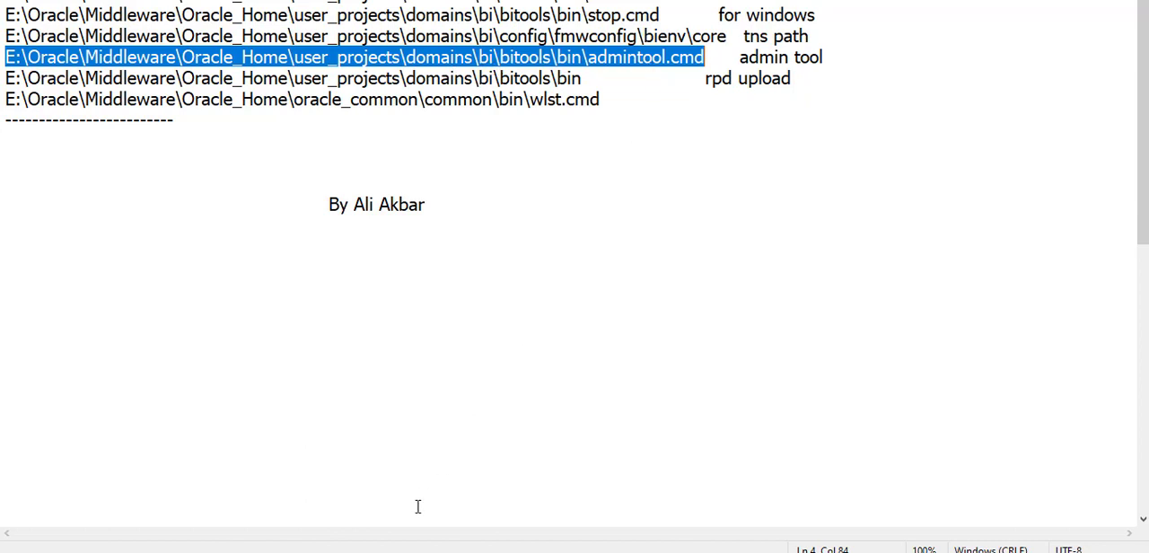
pyautogui.moveTo(433, 549)
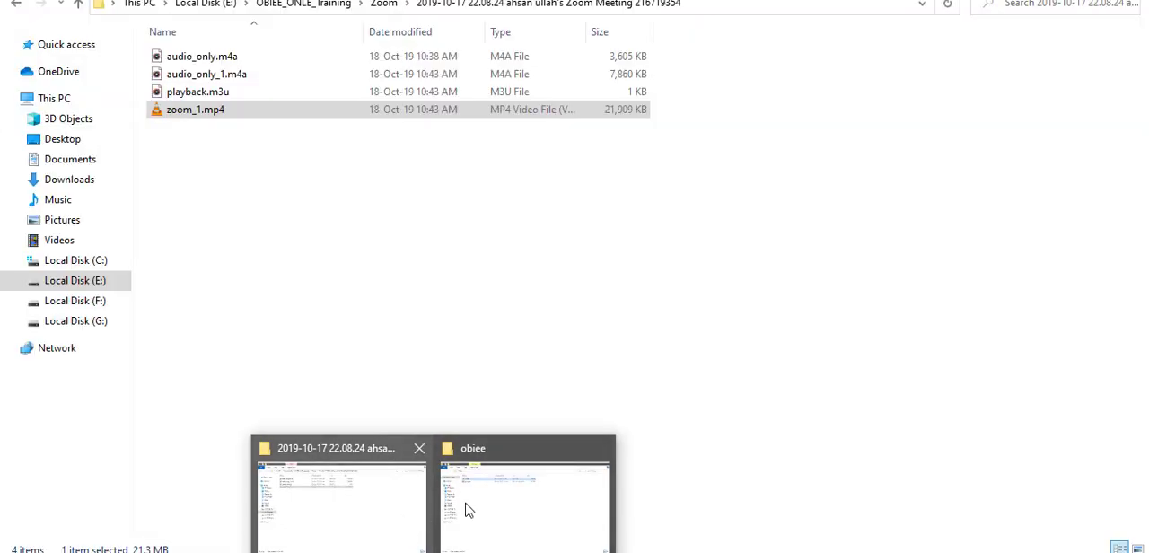
pyautogui.click(476, 509)
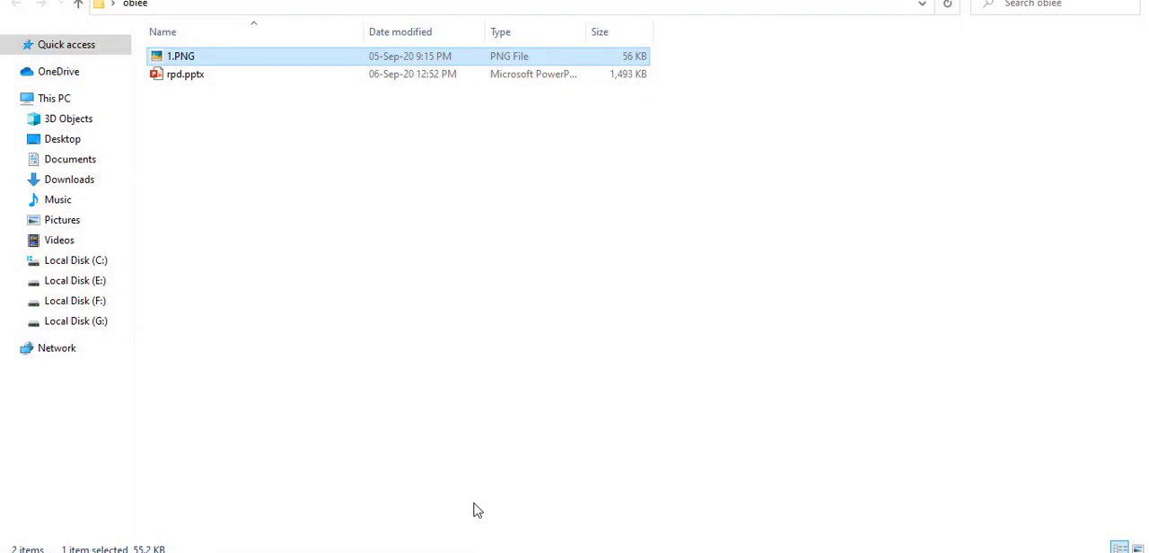
pyautogui.click(321, 7)
pyautogui.write('E:\\Oracle\\Middleware\\Oracle_Home\\user_projects\\domains\\bi\\bitools\\bin\\admintool.cmd')
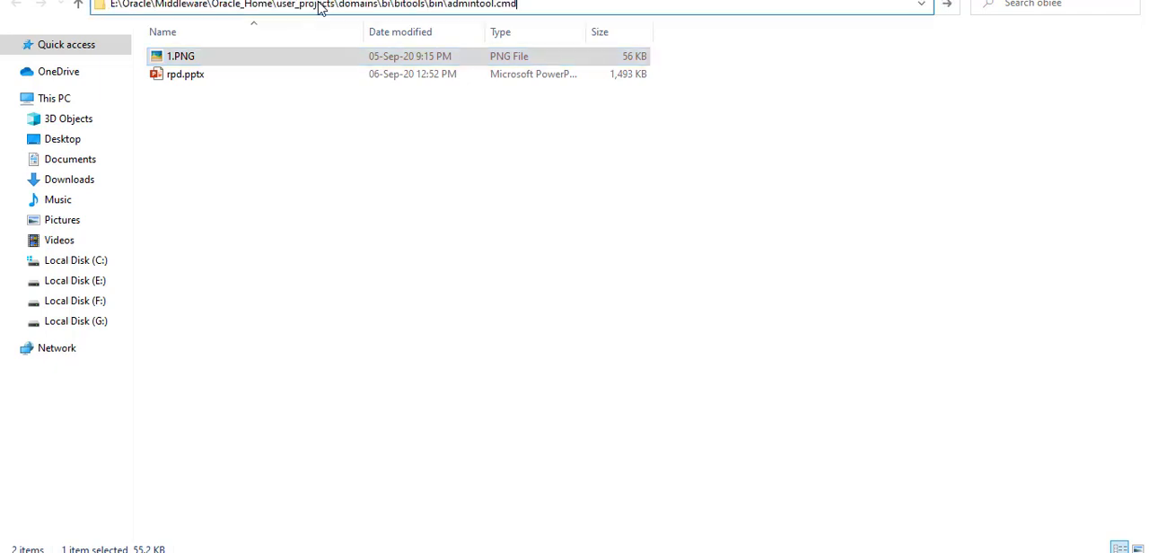
pyautogui.press('Return')
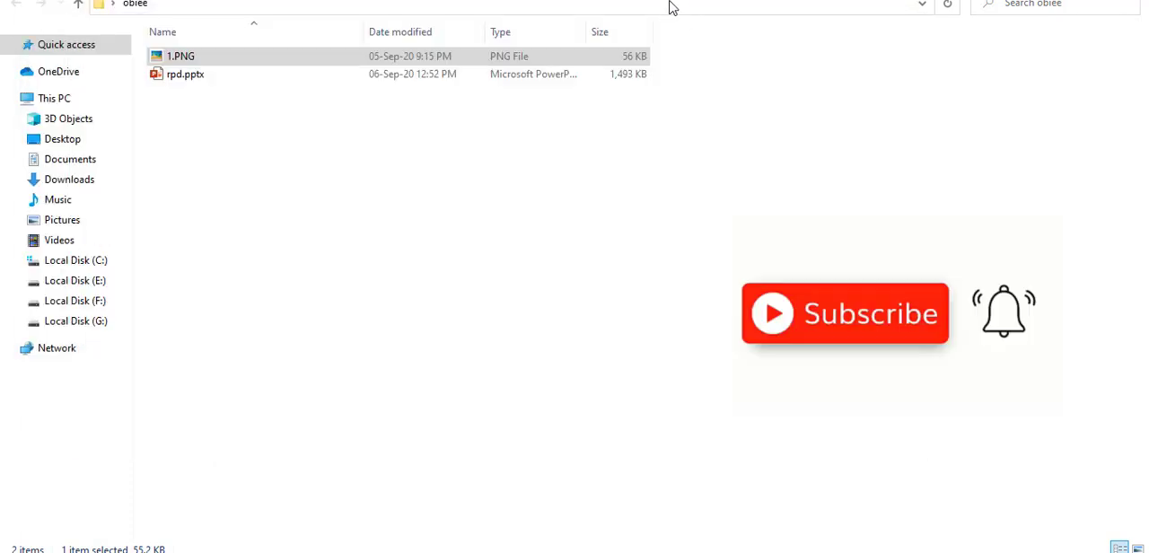
# Open the folder E:\Oracle\Middleware\Oracle_Home\user_projects\domains\bi\bitools\bin in File Explorer.
pyautogui.click(670, 2)
pyautogui.click(670, 3)
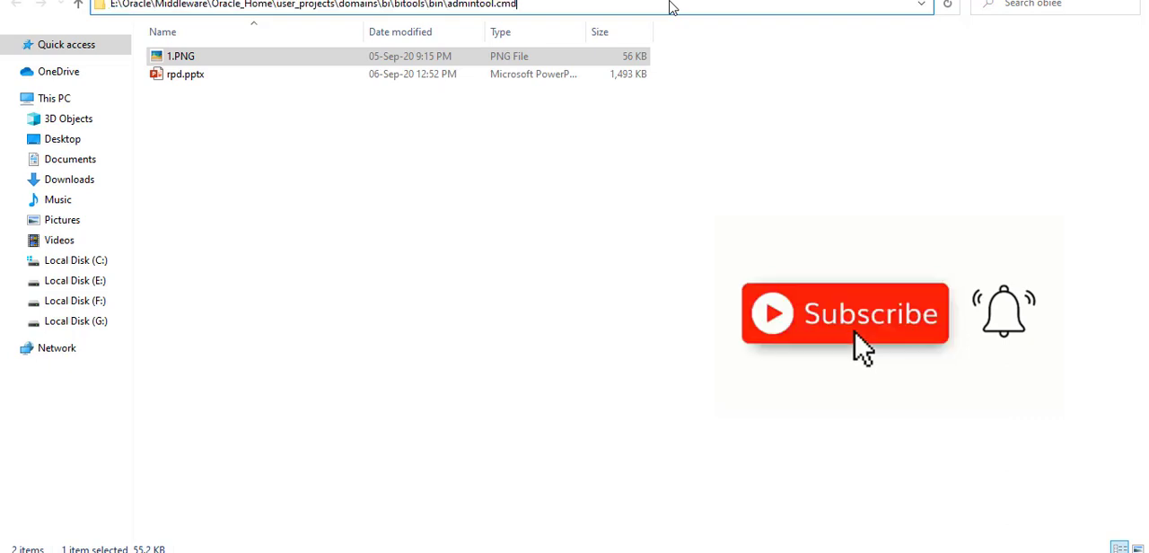
pyautogui.press('BackSpace')
pyautogui.press('BackSpace')
pyautogui.press('BackSpace')
pyautogui.press('BackSpace')
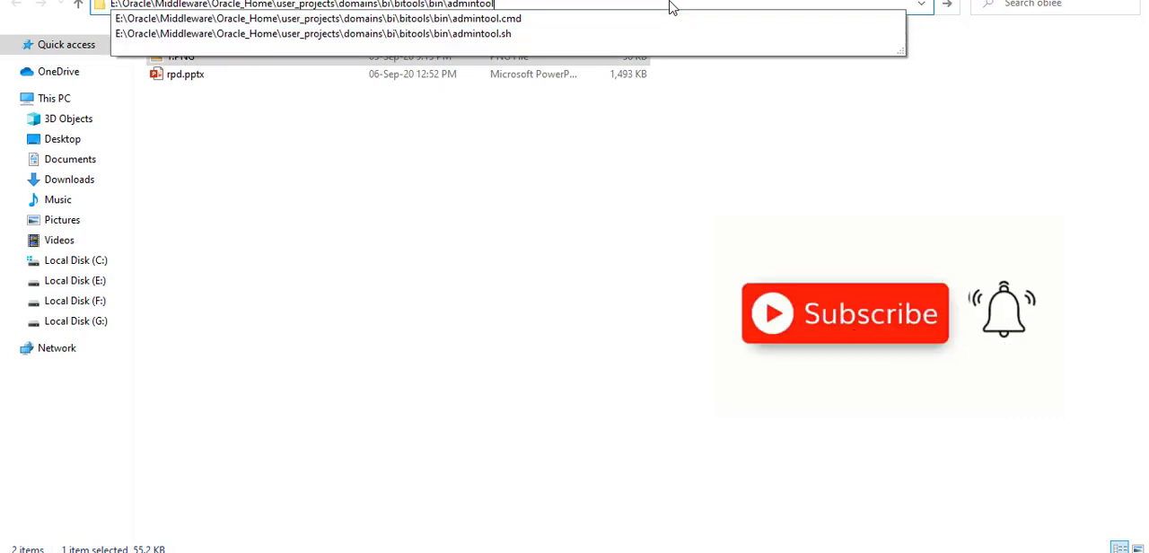
pyautogui.press('BackSpace')
pyautogui.press('BackSpace')
pyautogui.press('BackSpace')
pyautogui.press('BackSpace')
pyautogui.press('BackSpace')
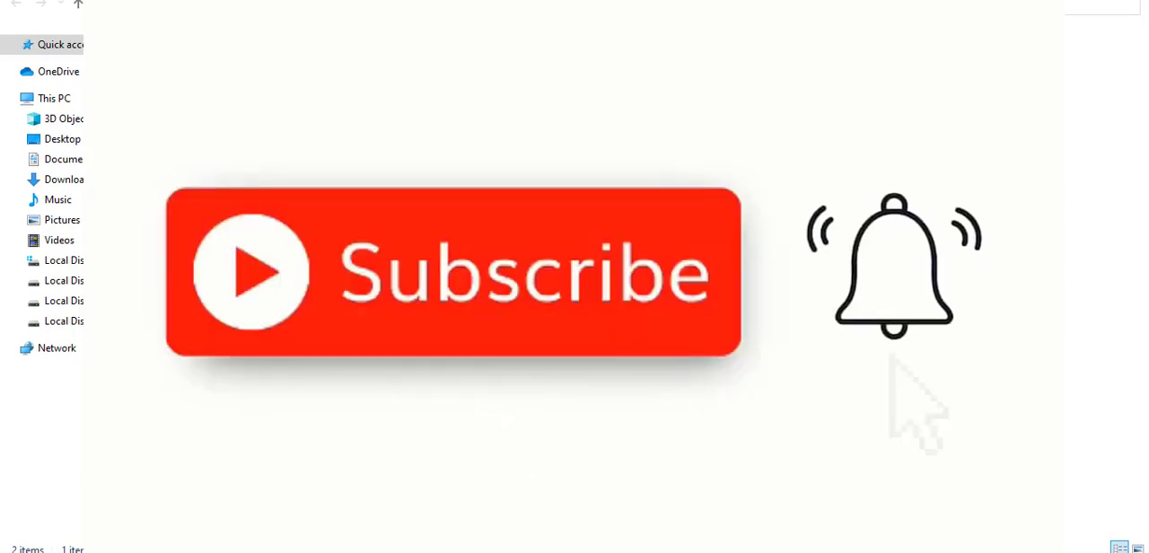
pyautogui.press('Return')
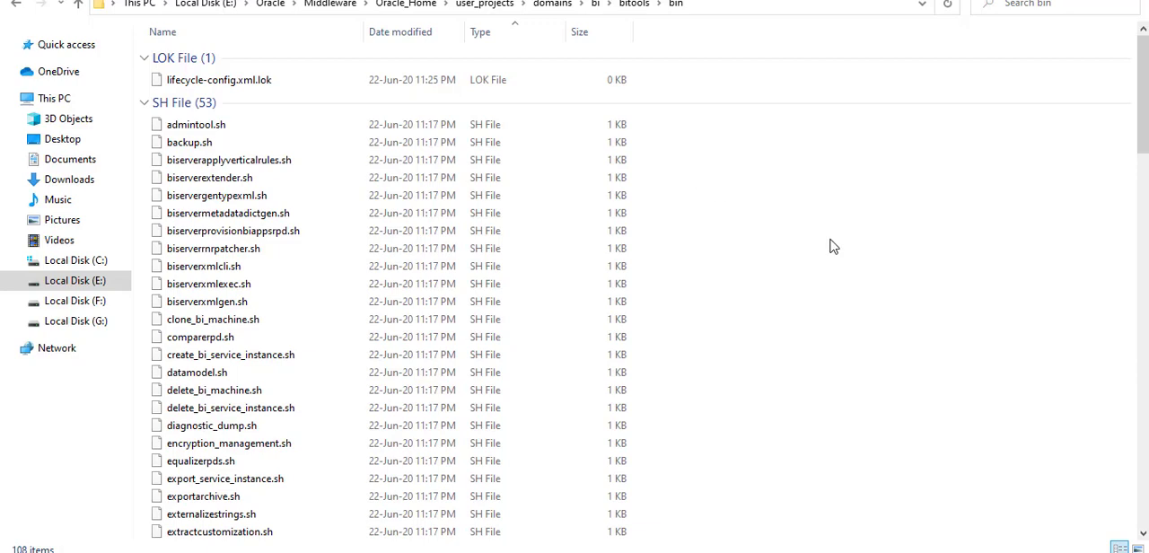
# Locate the Windows command file admintool.cmd in the bin folder.
pyautogui.scroll(-4, 832, 246)
pyautogui.press('a')
pyautogui.press('a')
pyautogui.press('a')
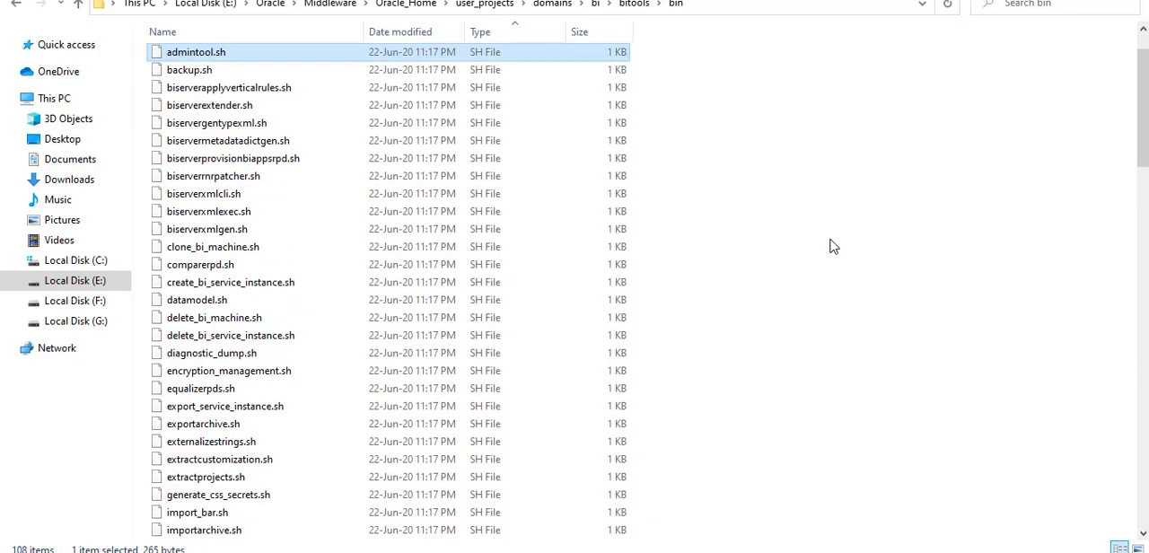
pyautogui.press('a')
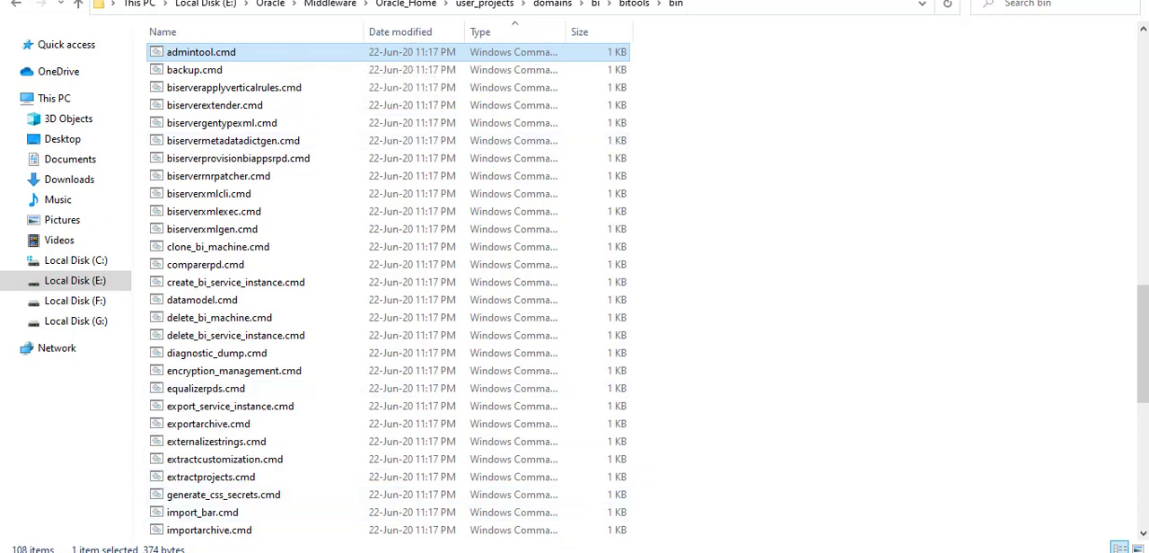
# Switch to the Oracle BI Administration Tool session holding alig.rpd and exit it without saving the changes.
pyautogui.moveTo(580, 549)
pyautogui.click(623, 525)
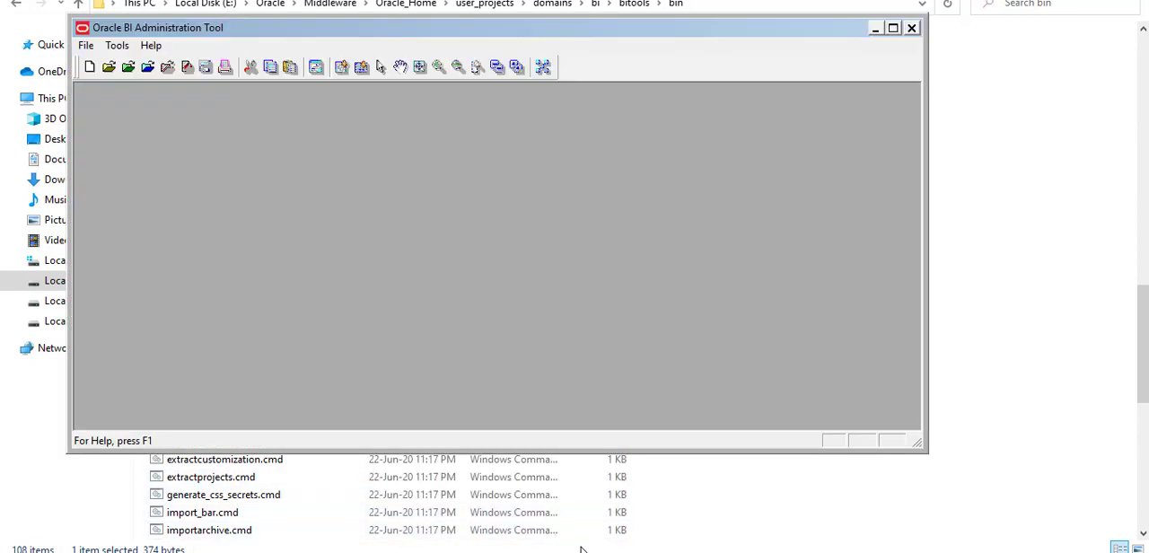
pyautogui.click(508, 543)
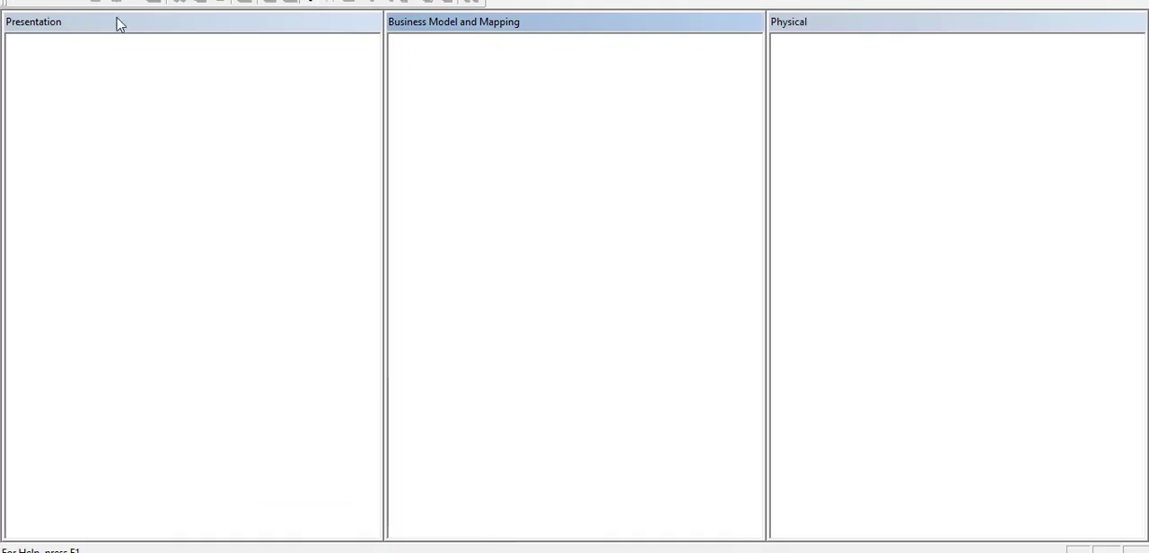
pyautogui.hotkey('alt', 'f')
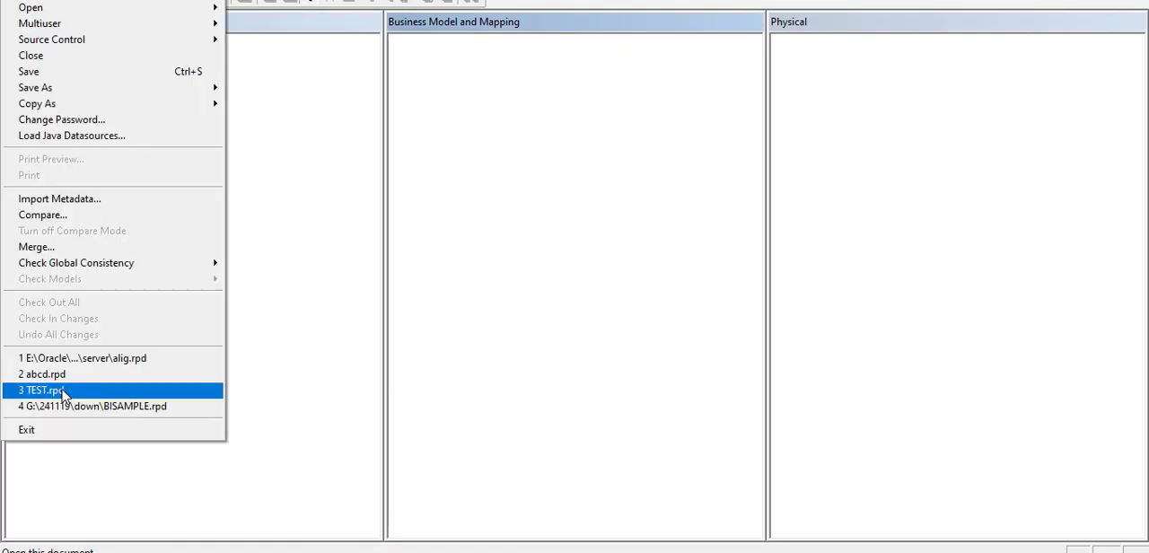
pyautogui.click(72, 440)
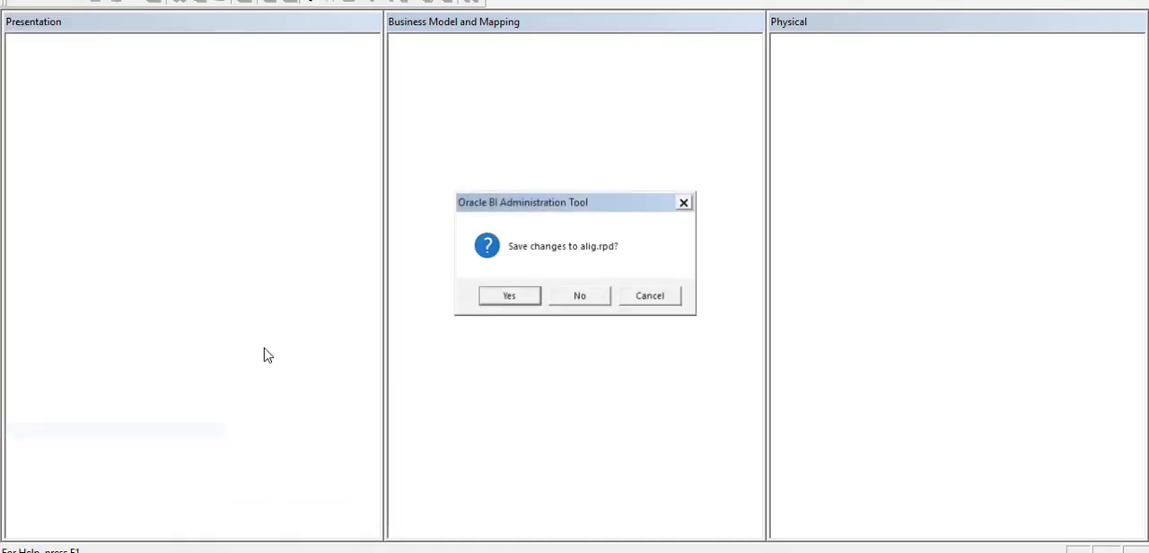
pyautogui.click(563, 303)
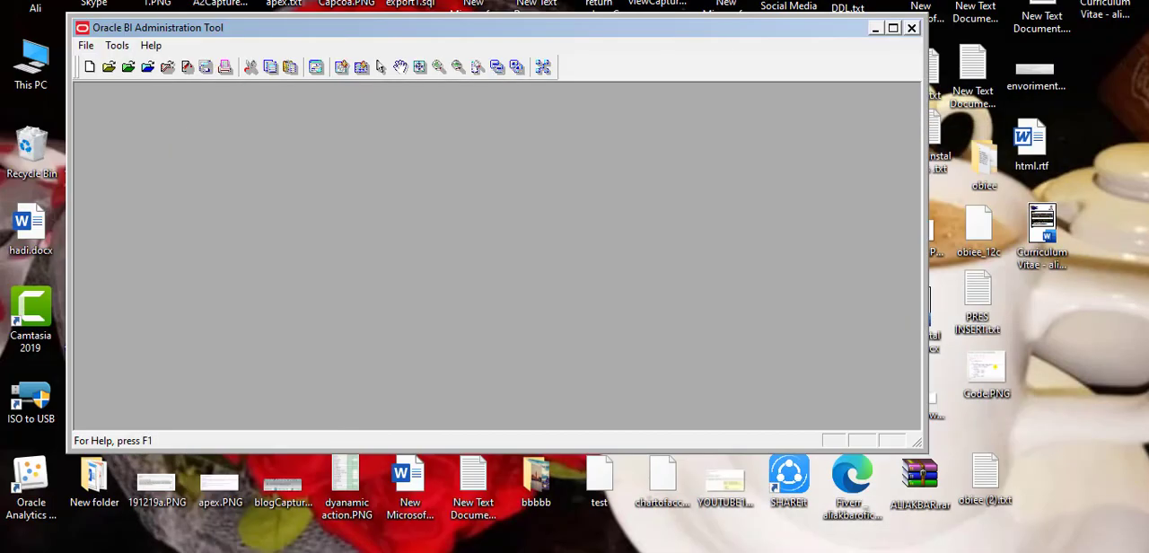
pyautogui.click(875, 30)
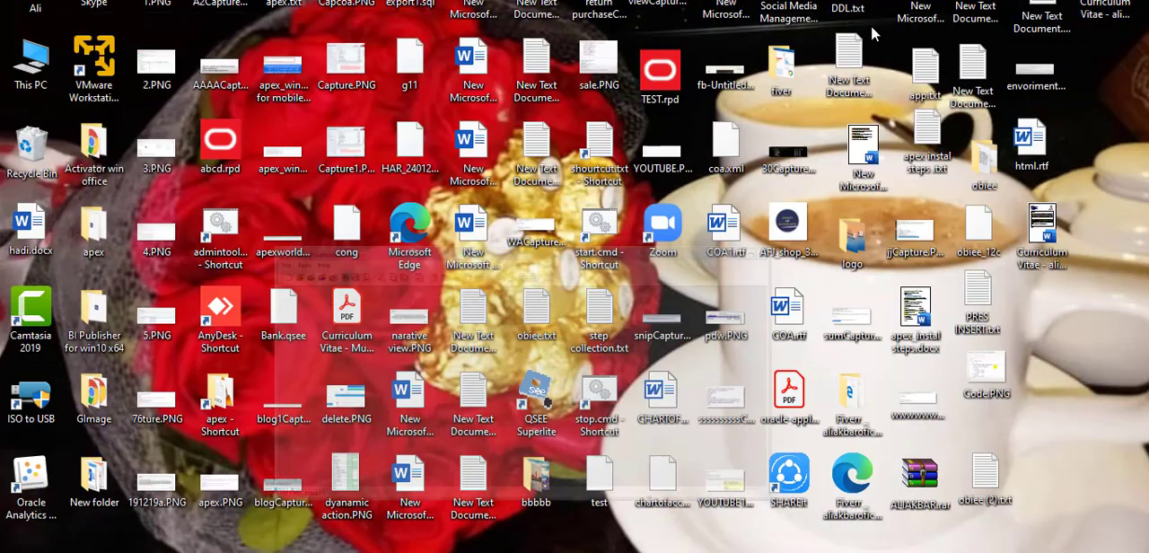
pyautogui.rightClick(1119, 172)
pyautogui.click(1084, 221)
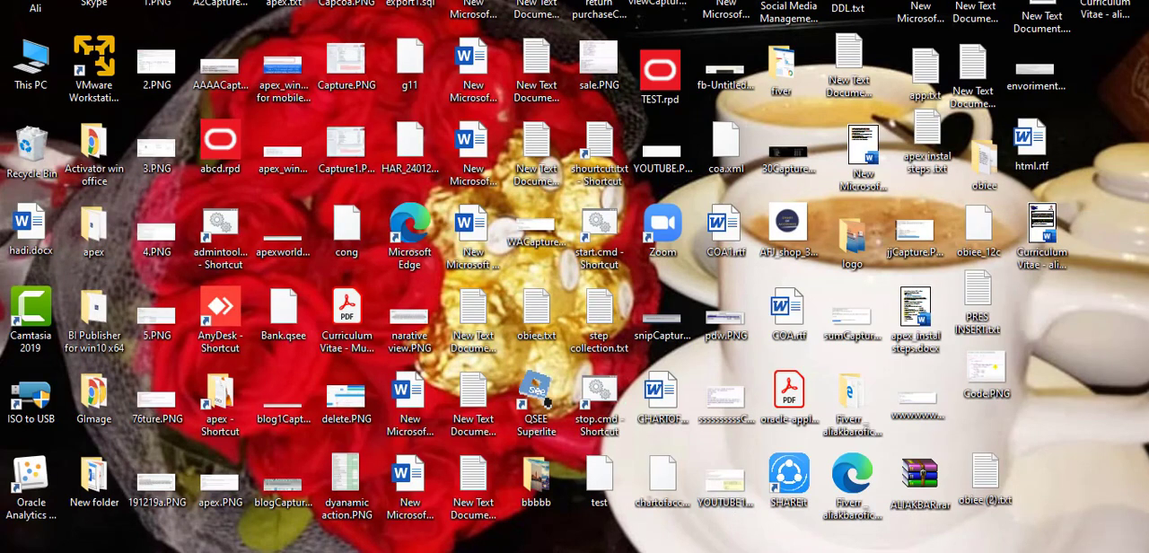
pyautogui.hotkey('alt', 'Tab')
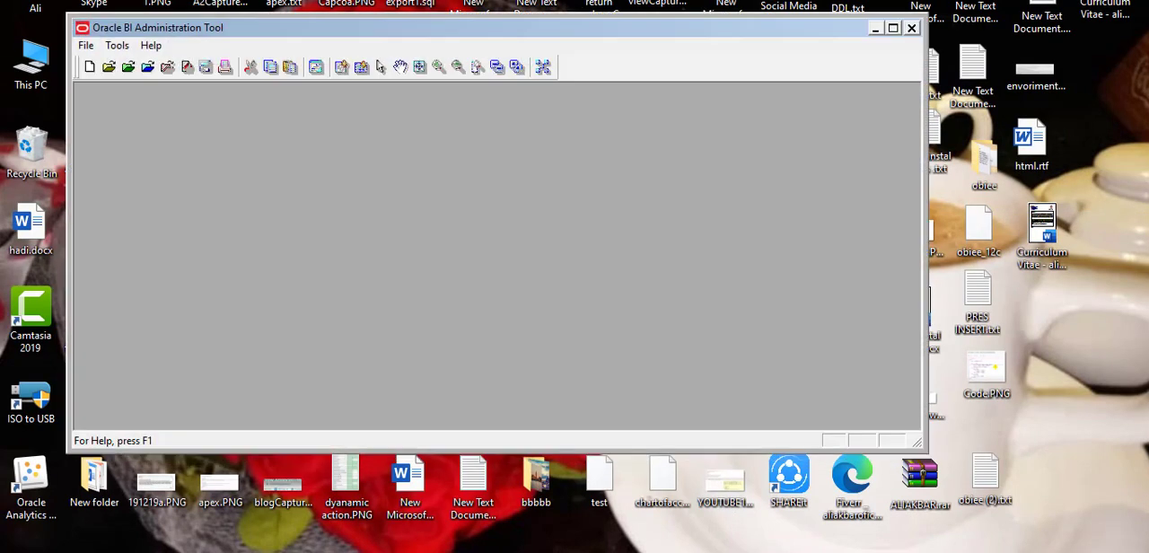
pyautogui.click(893, 28)
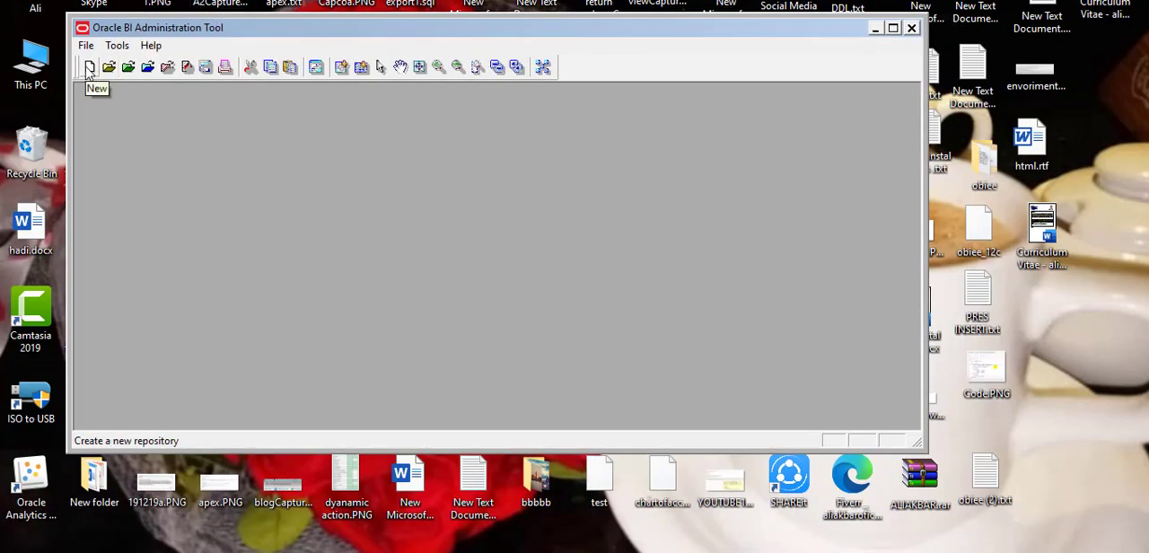
# Start a new binary repository in the Oracle BI Administration Tool and name it BISAMPLE.
pyautogui.click(89, 69)
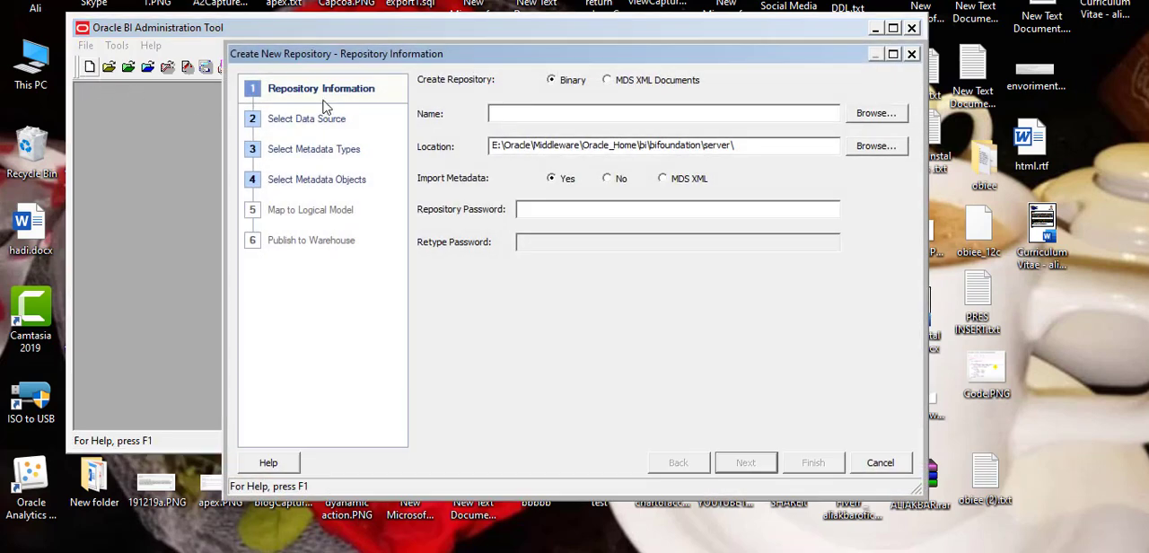
pyautogui.click(668, 113)
pyautogui.write('BISAMPLE')
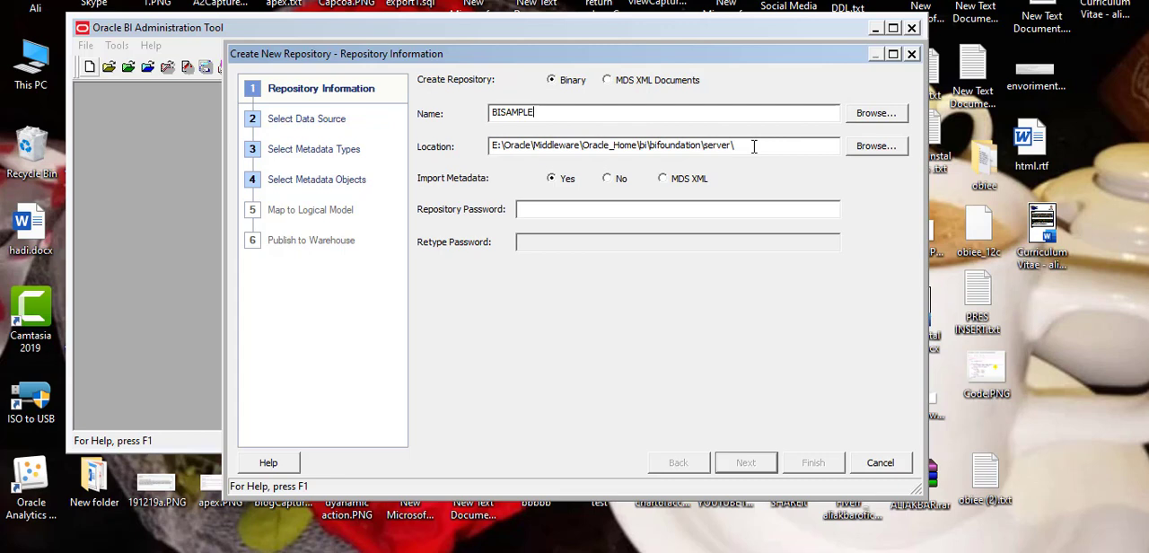
# Set the new repository's location to the Desktop folder.
pyautogui.click(784, 147)
pyautogui.click(863, 149)
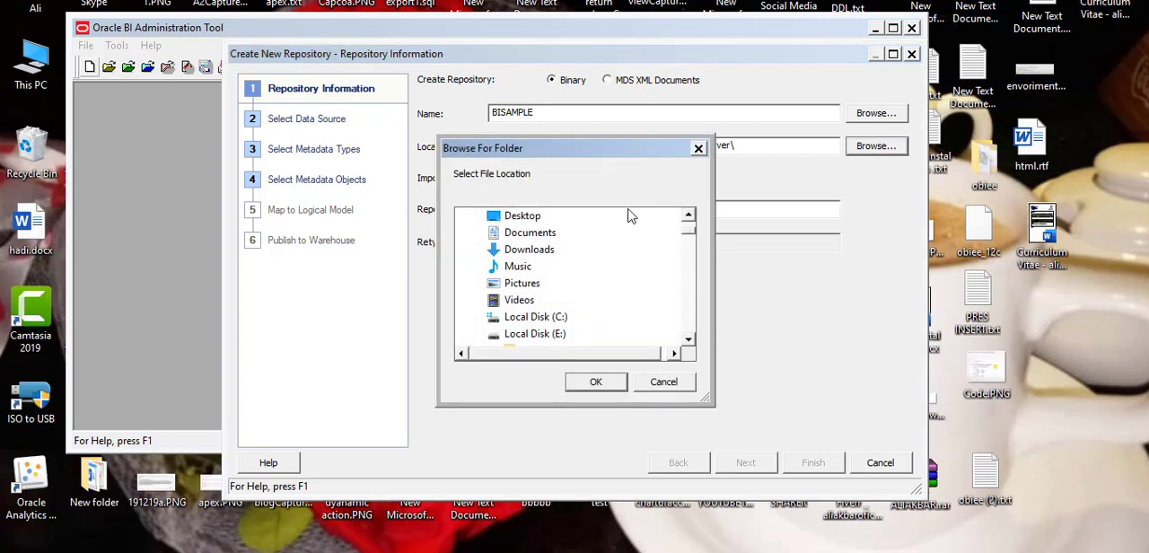
pyautogui.click(537, 217)
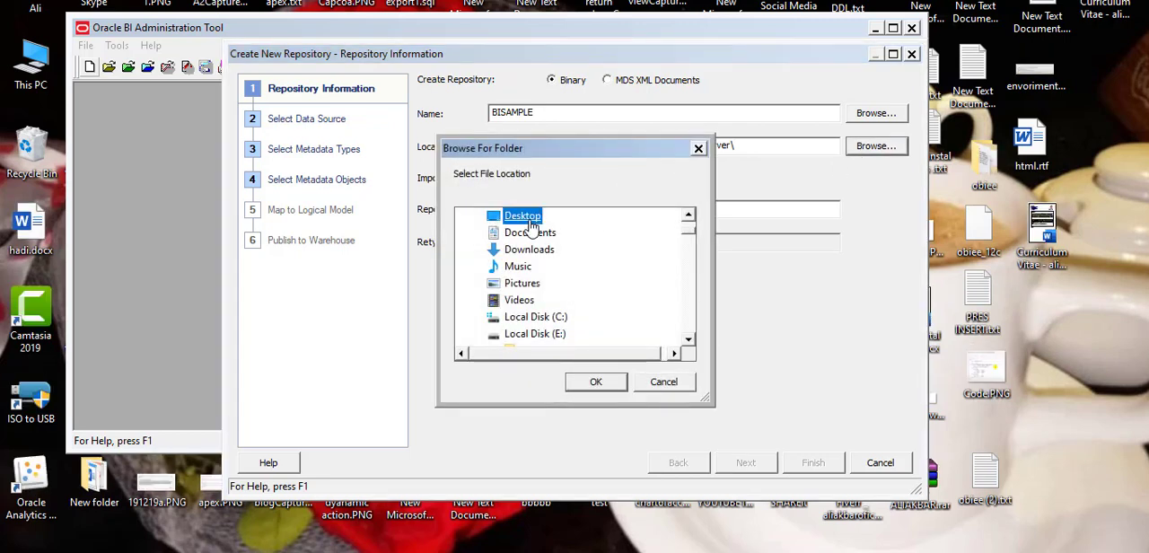
pyautogui.click(595, 383)
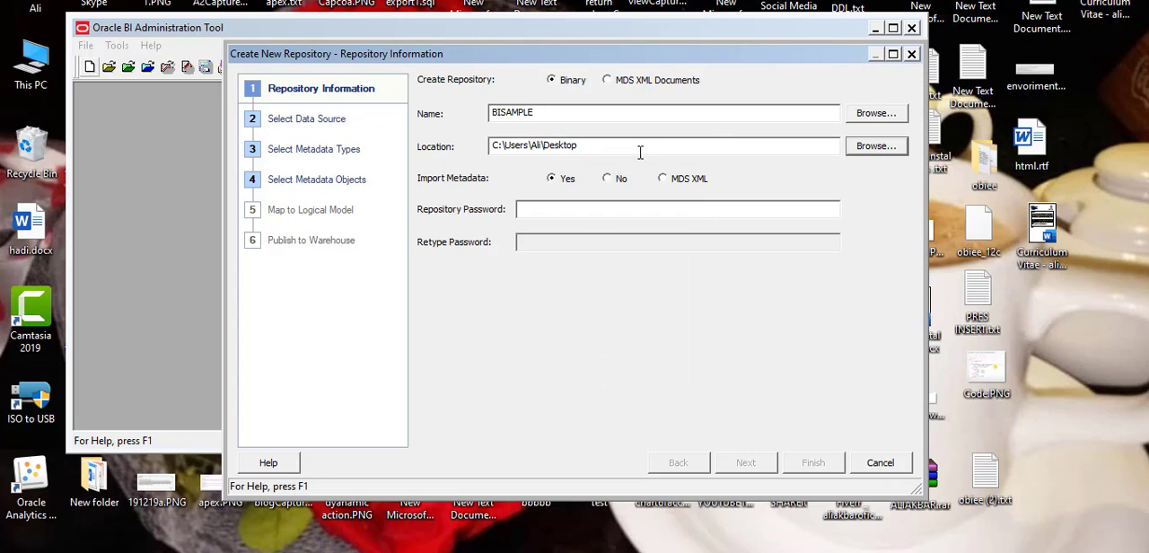
# Enter and retype the repository password with Caps Lock off, and continue to the data source selection.
pyautogui.click(620, 215)
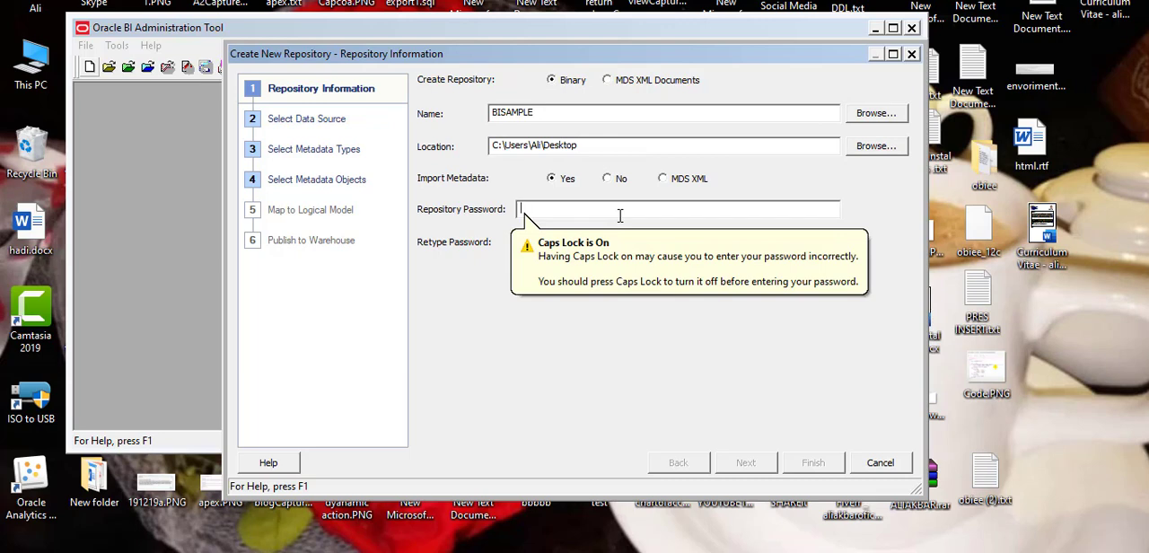
pyautogui.press('capslock')
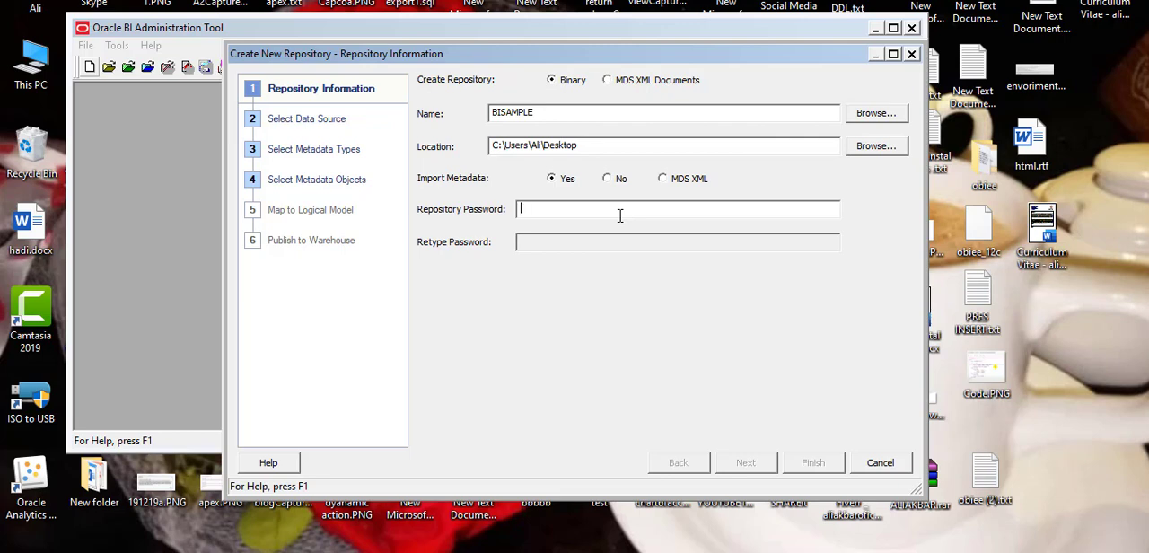
pyautogui.write('******')
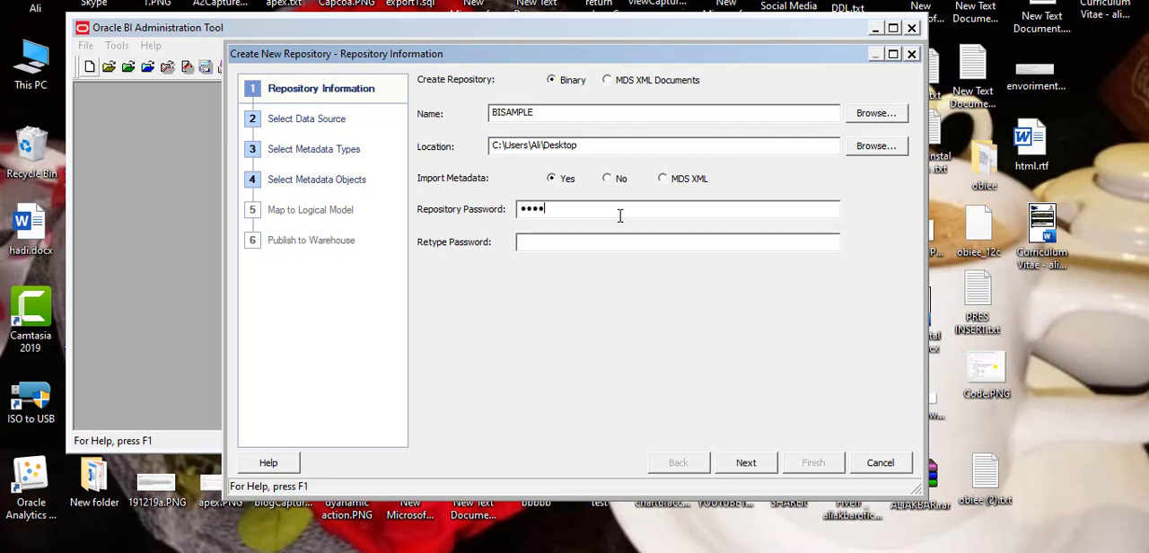
pyautogui.write('**')
pyautogui.press('Tab')
pyautogui.write('****')
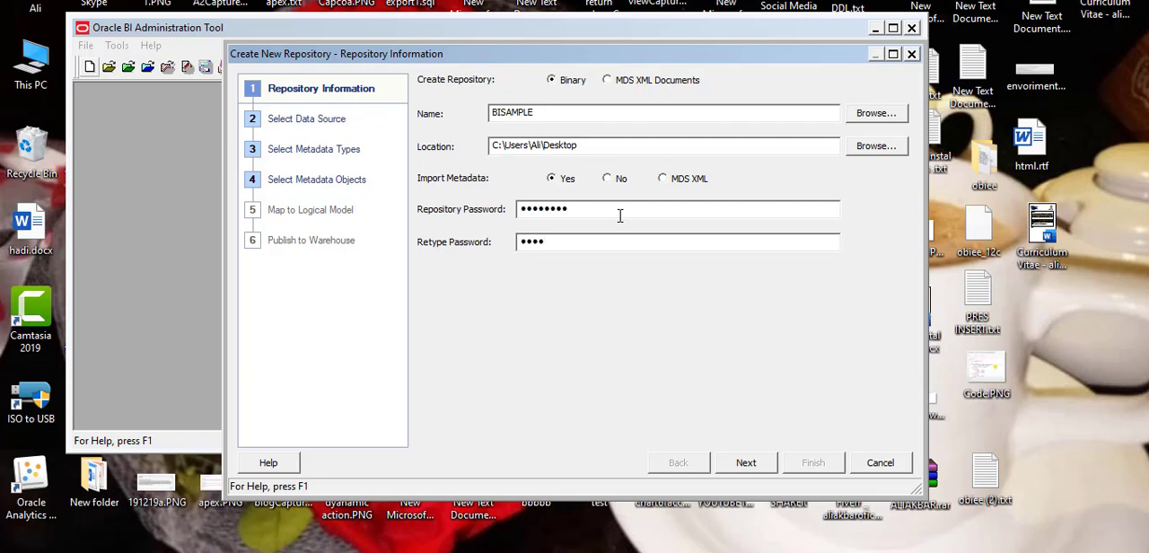
pyautogui.write('****')
pyautogui.click(744, 463)
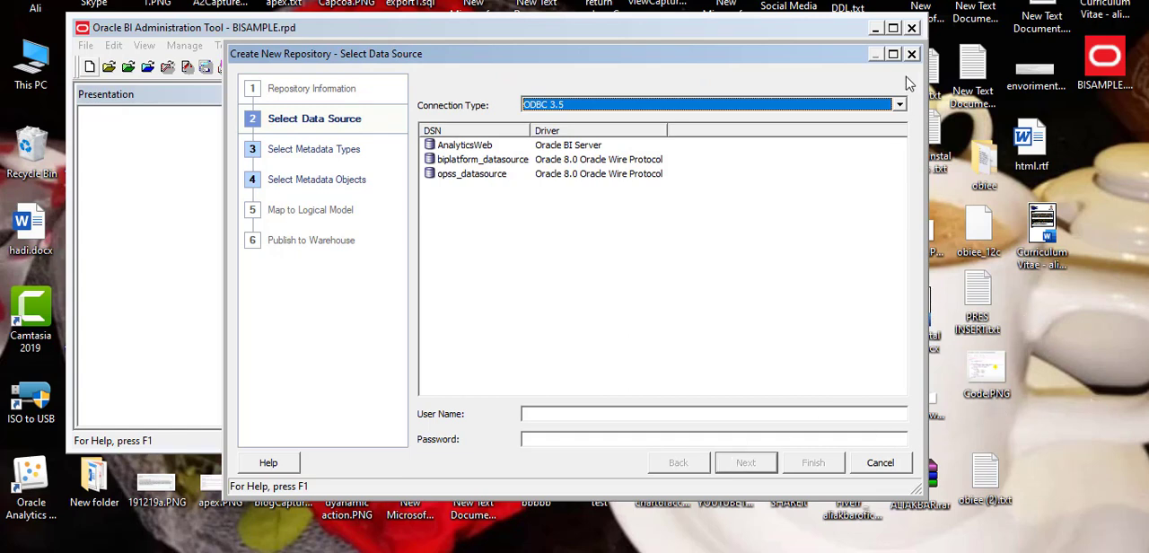
# Select the biplatform_datasource DSN as the data source, using the ODBC 3.5 connection type.
pyautogui.click(898, 105)
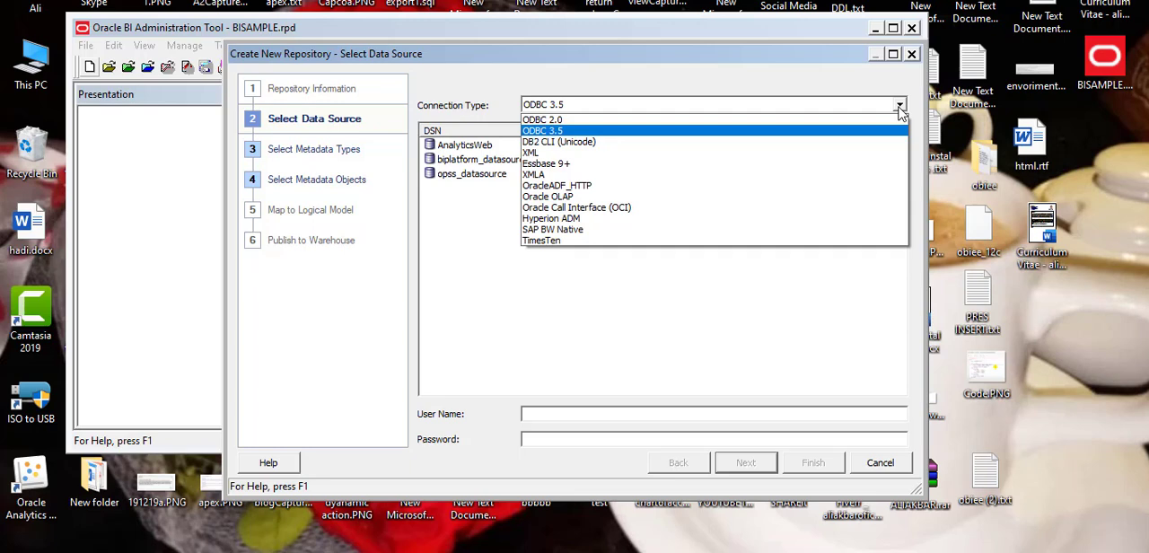
pyautogui.click(899, 107)
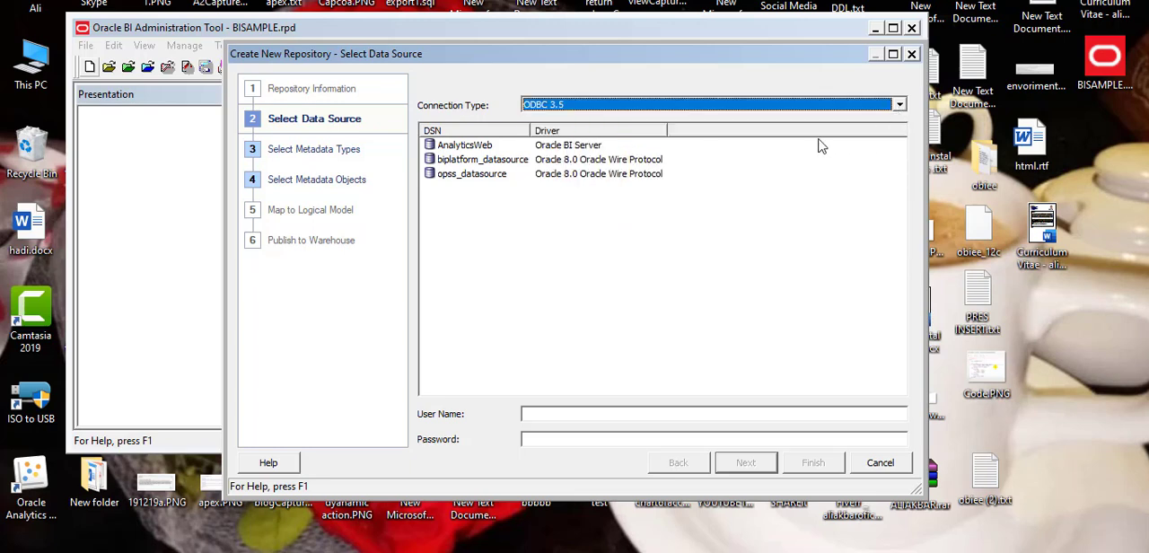
pyautogui.click(623, 165)
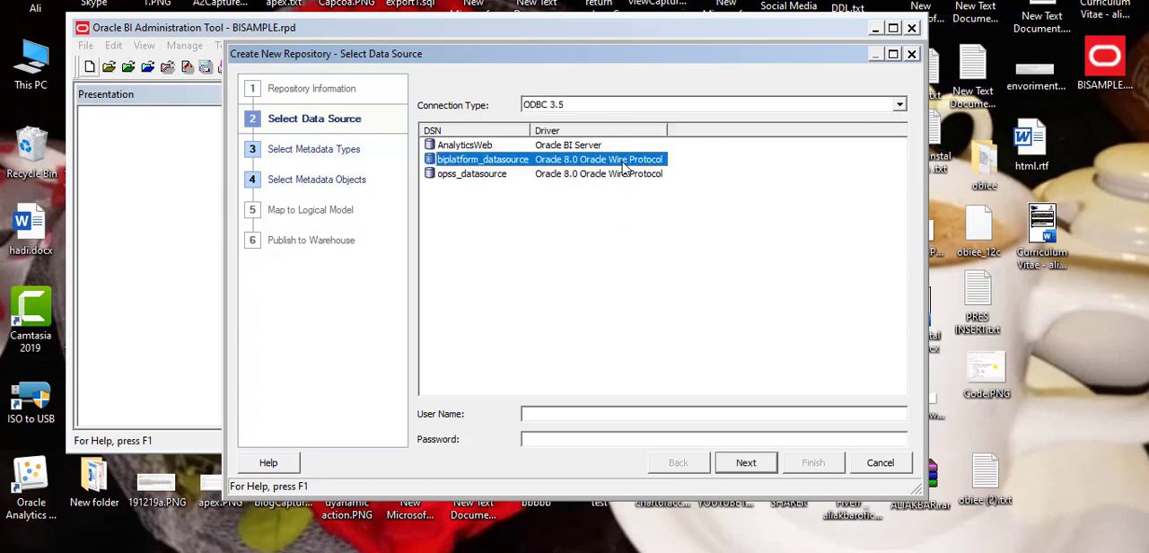
pyautogui.click(598, 413)
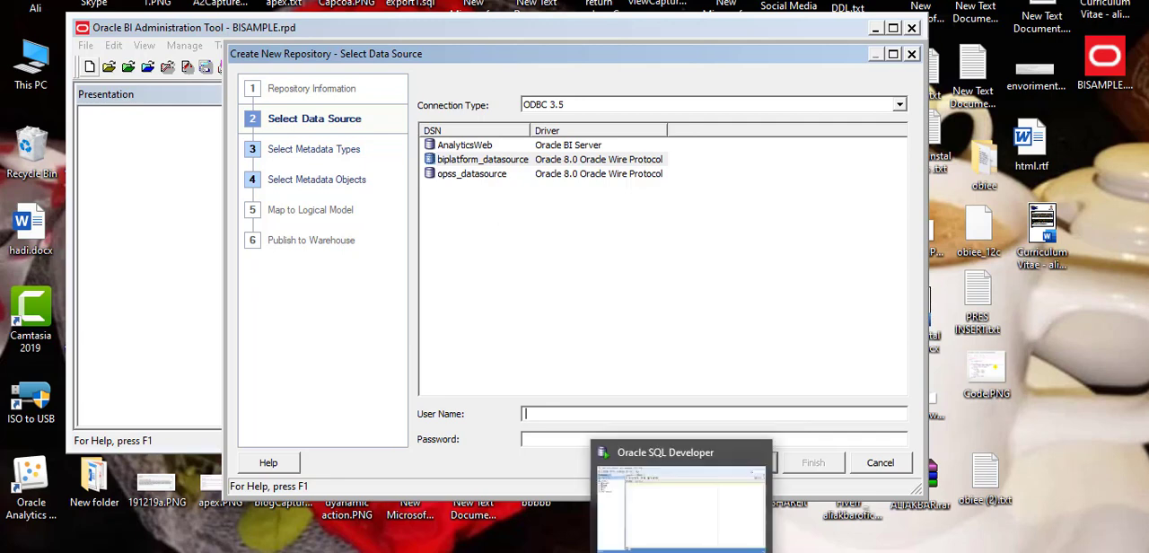
# Switch to Oracle SQL Developer and examine the tables under the BISAMPLE connection, collapsing the connection again when done.
pyautogui.click(680, 552)
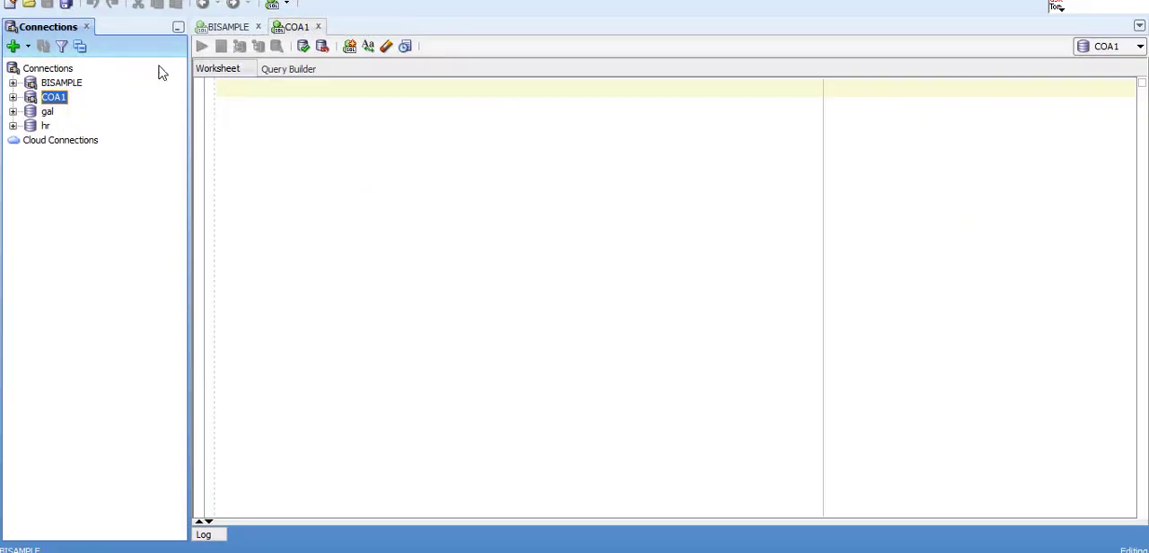
pyautogui.click(65, 87)
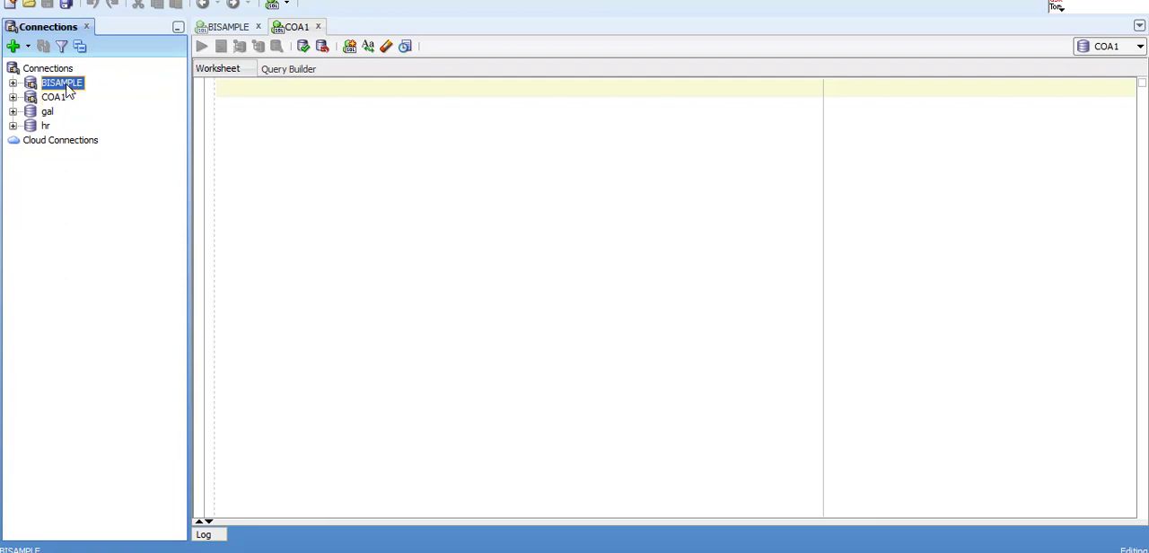
pyautogui.click(13, 83)
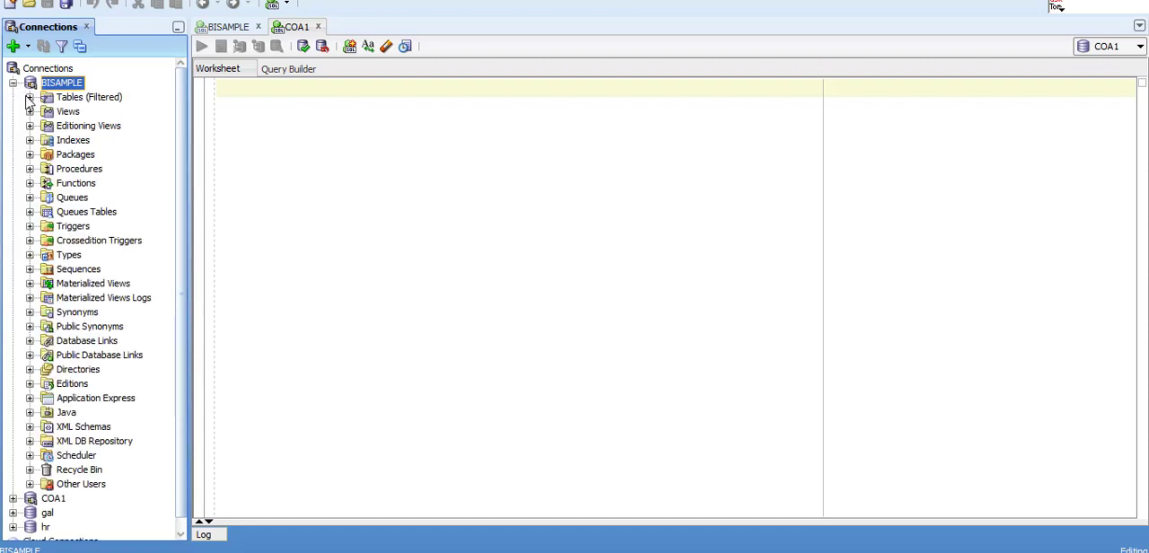
pyautogui.click(30, 98)
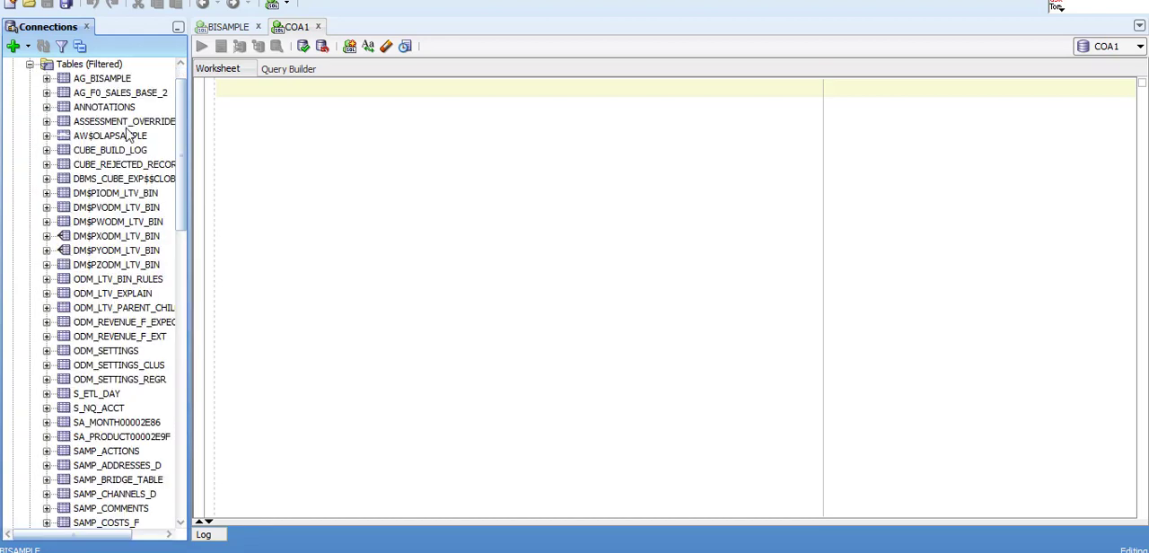
pyautogui.click(37, 71)
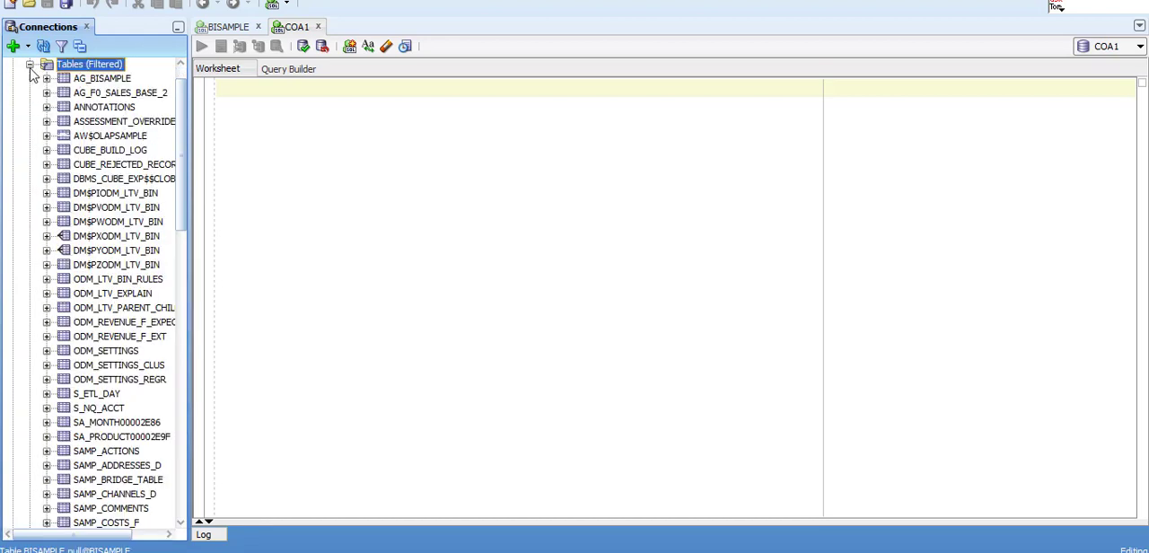
pyautogui.click(29, 65)
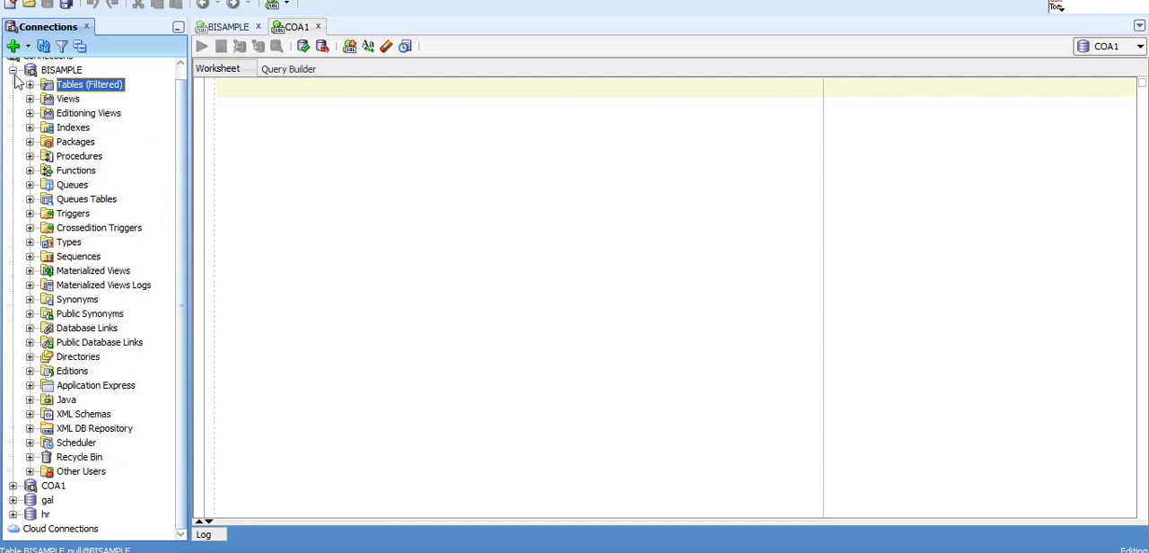
pyautogui.click(12, 71)
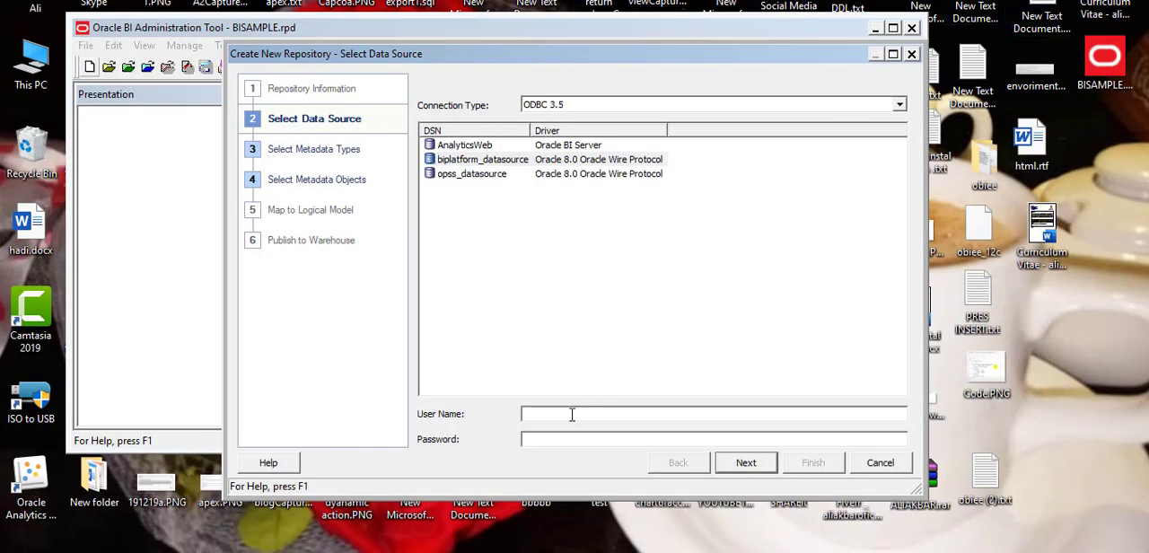
# Back in the Oracle BI Administration Tool, enter the user name bisample and the database password, and continue to the metadata types.
pyautogui.write('bisample')
pyautogui.press('Tab')
pyautogui.write('••••••••')
pyautogui.click(750, 464)
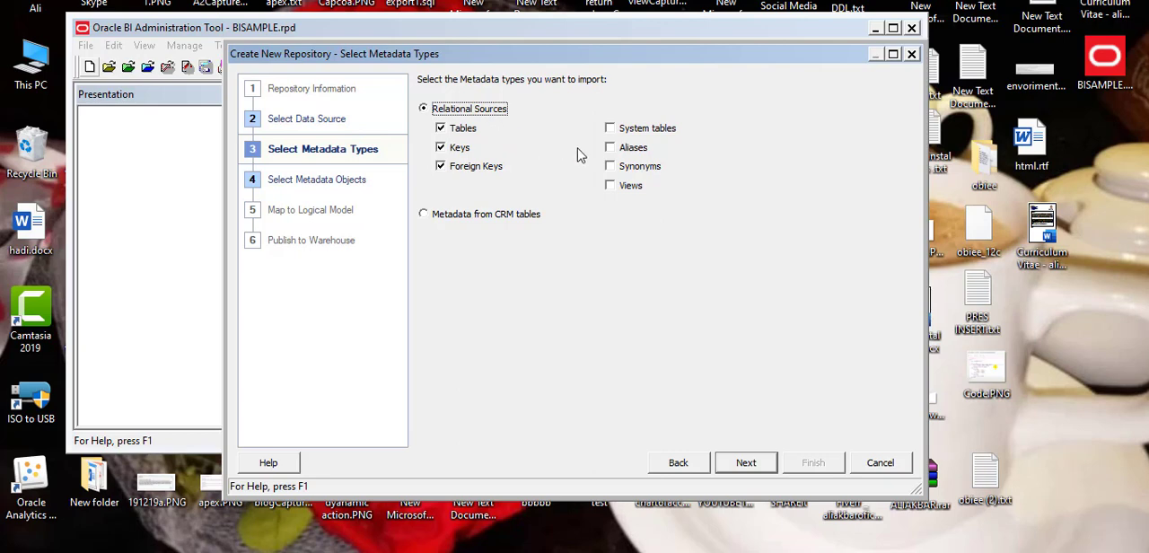
# Add Views, Aliases and Synonyms to the metadata types to import, leave System tables out, and continue to the metadata objects.
pyautogui.click(612, 187)
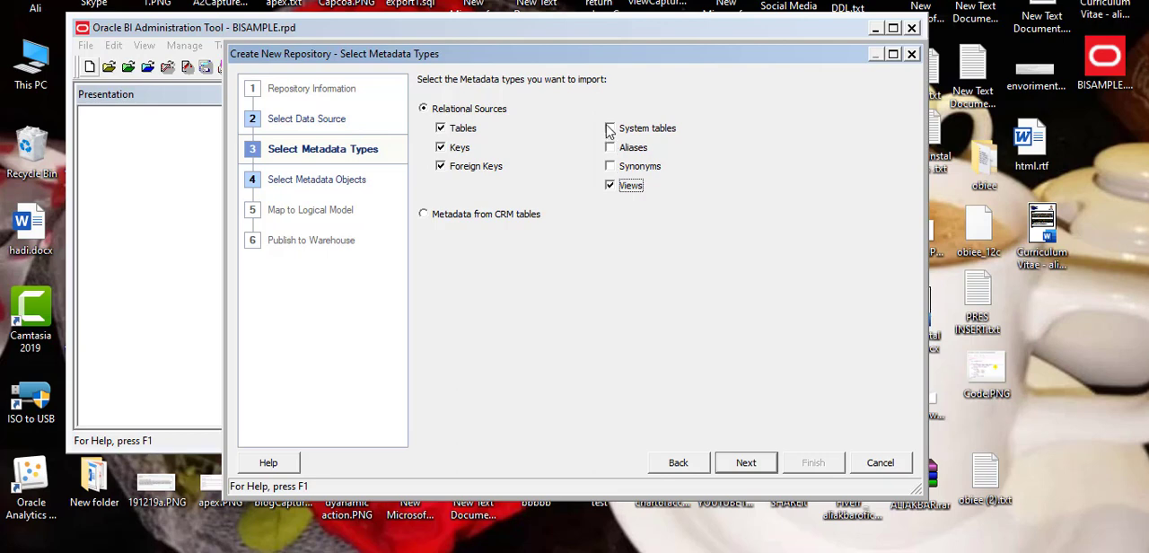
pyautogui.click(610, 148)
pyautogui.click(611, 168)
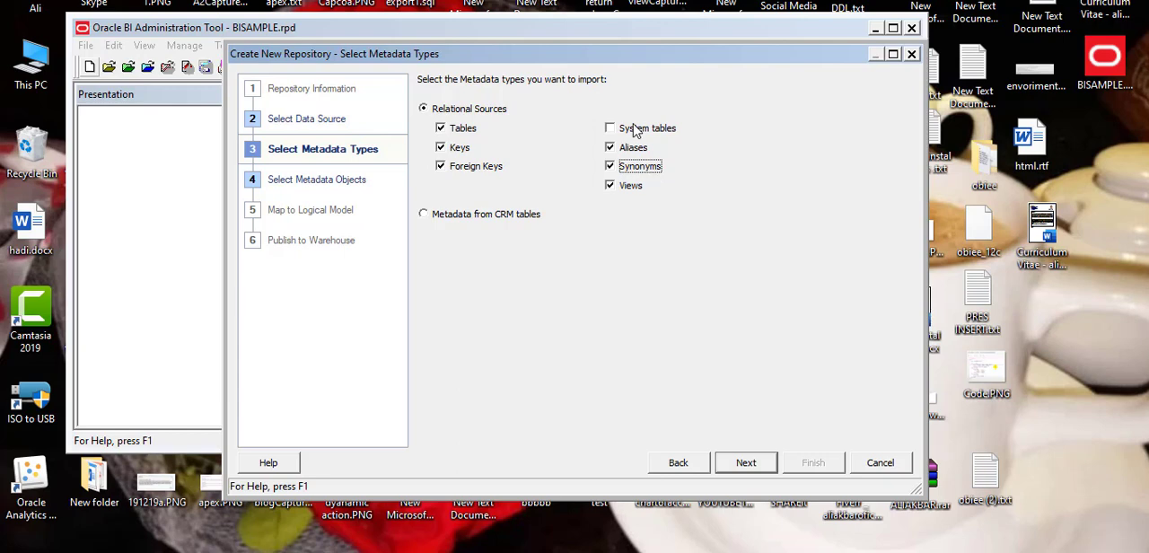
pyautogui.click(634, 131)
pyautogui.click(634, 131)
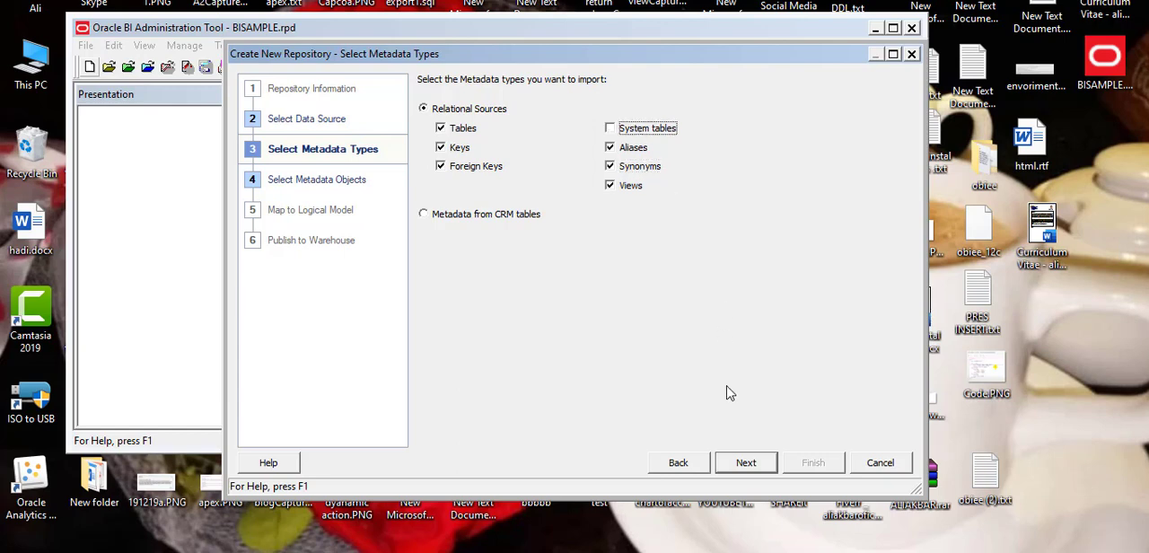
pyautogui.click(747, 463)
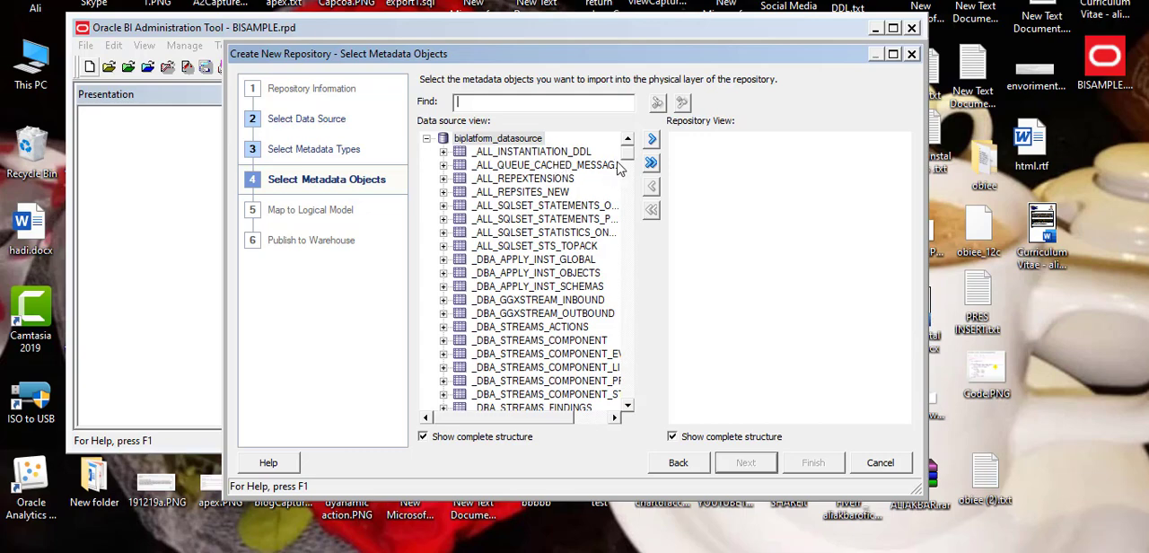
# Open 1.PNG from the obiee desktop folder to check which tables to import, and return to the metadata object selection.
pyautogui.moveTo(629, 158)
pyautogui.mouseDown()
pyautogui.moveTo(629, 400)
pyautogui.moveTo(629, 152)
pyautogui.mouseUp()
pyautogui.click(563, 192)
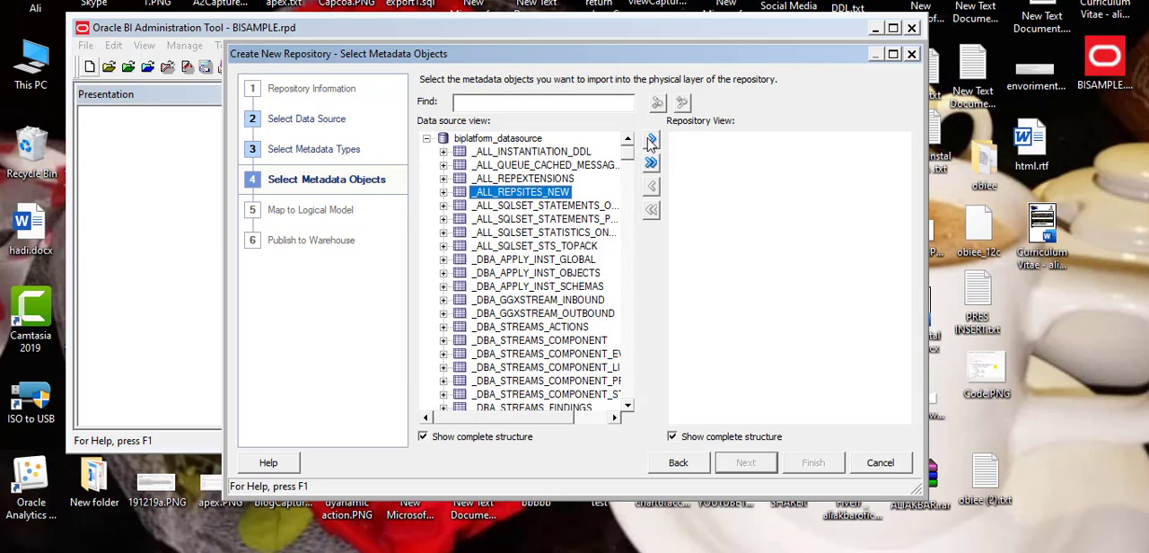
pyautogui.doubleClick(991, 163)
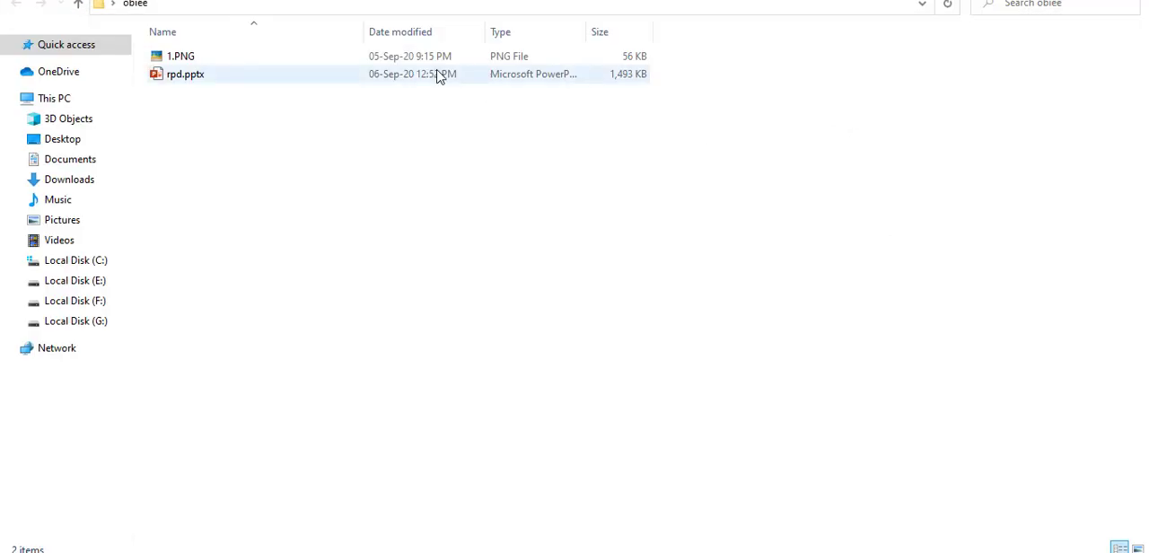
pyautogui.doubleClick(437, 59)
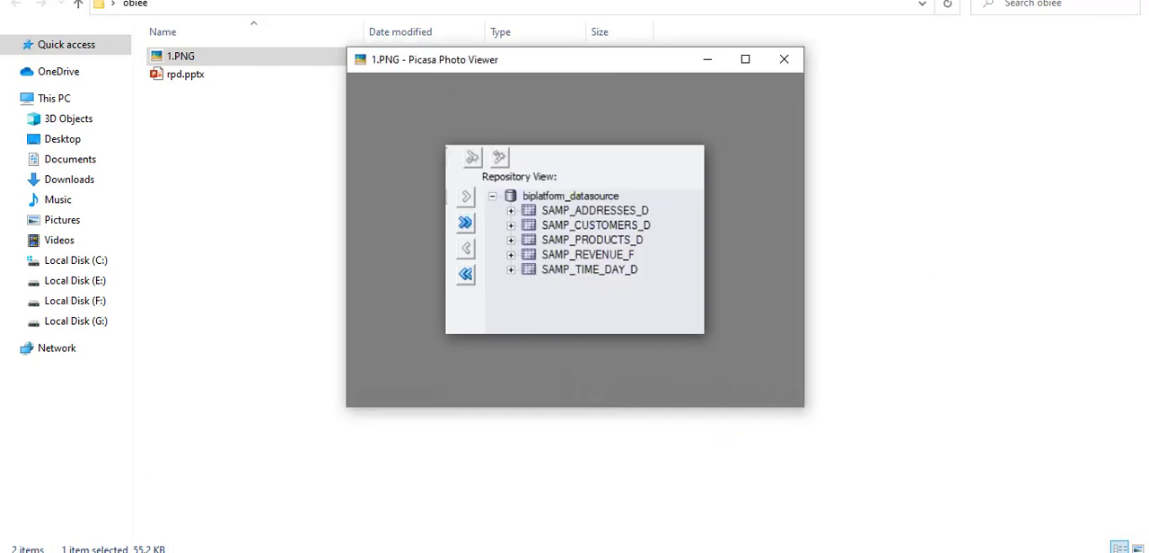
pyautogui.hotkey('alt', 'Tab')
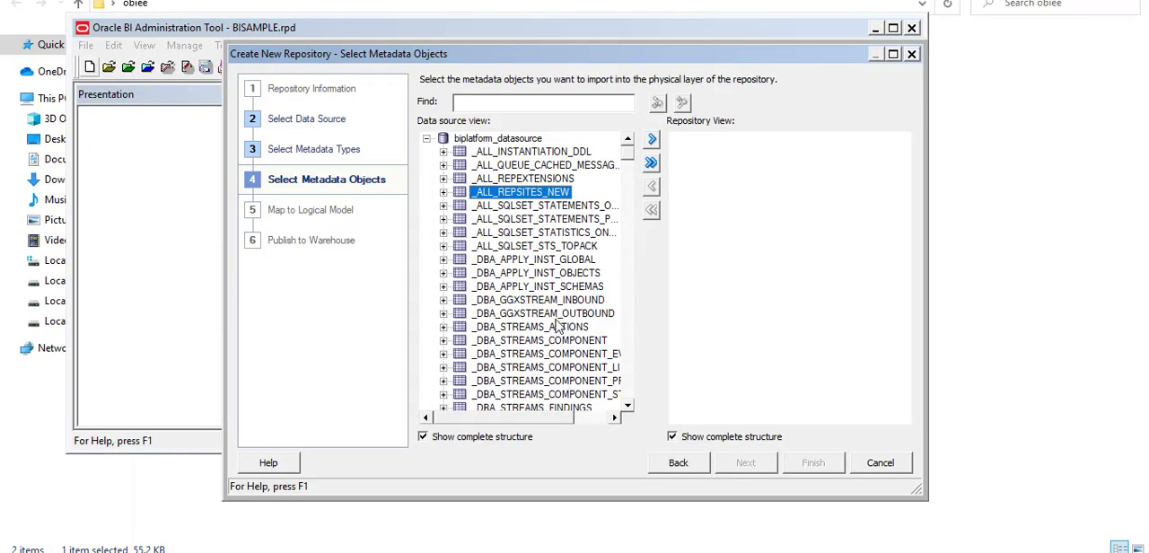
# Find the SAMP_ADDRESSES_D table in the data source view and add it to the repository view.
pyautogui.press('s')
pyautogui.press('Down')
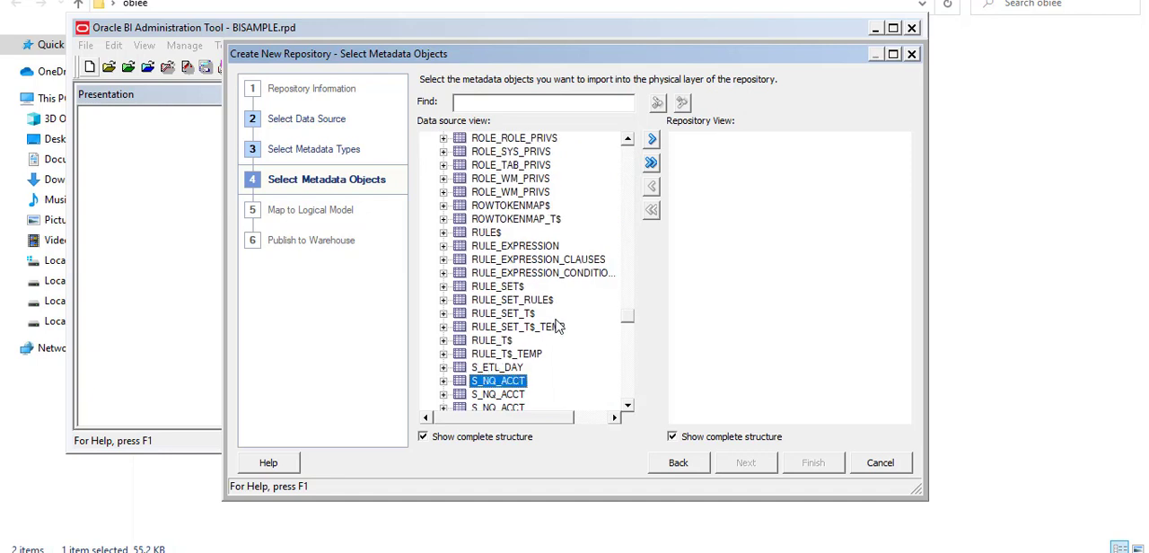
pyautogui.click(631, 409)
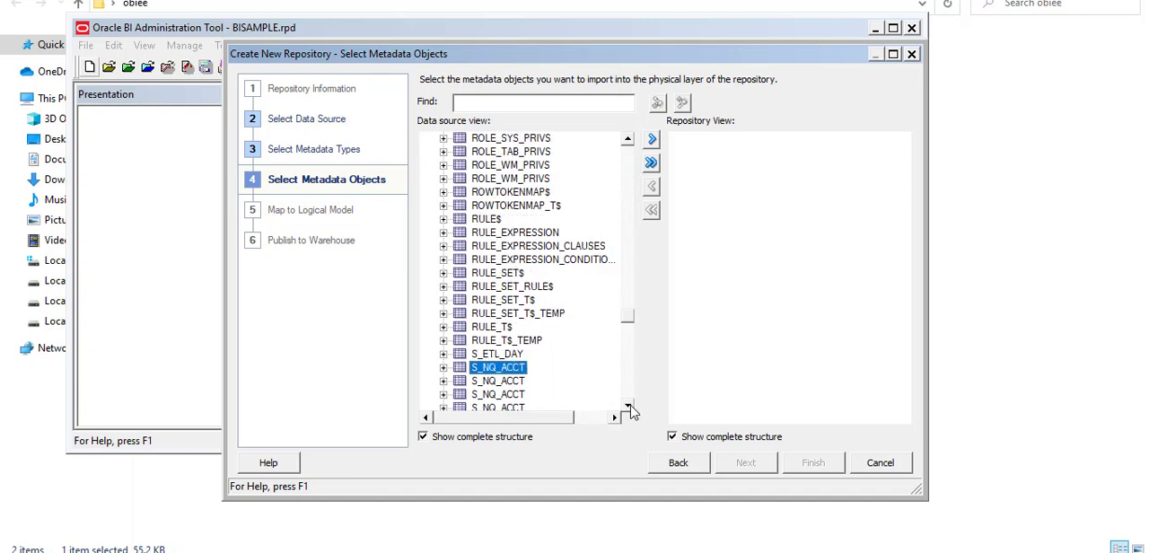
pyautogui.click(628, 408)
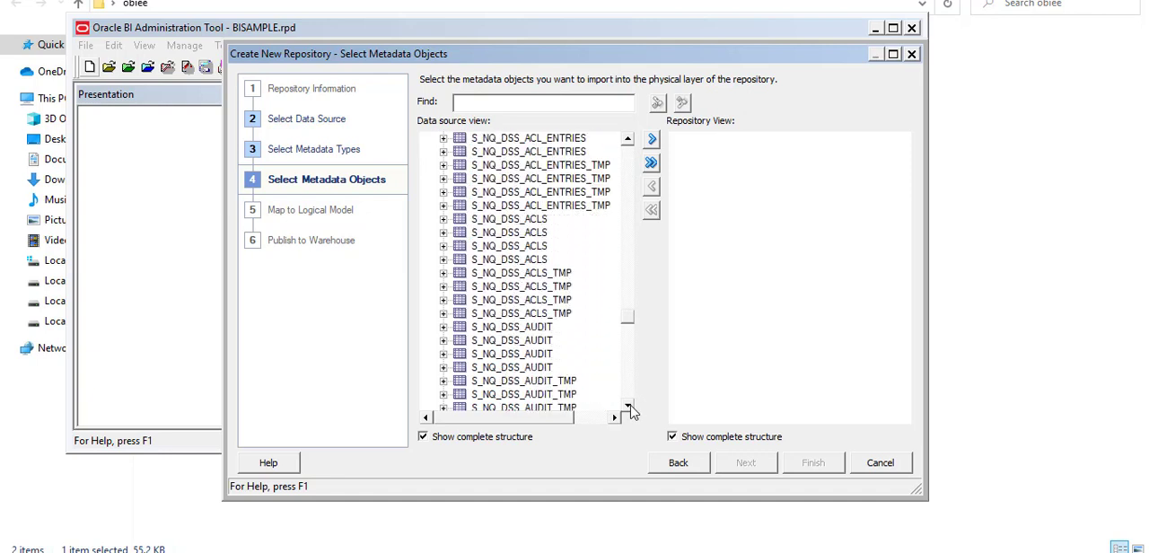
pyautogui.click(627, 339)
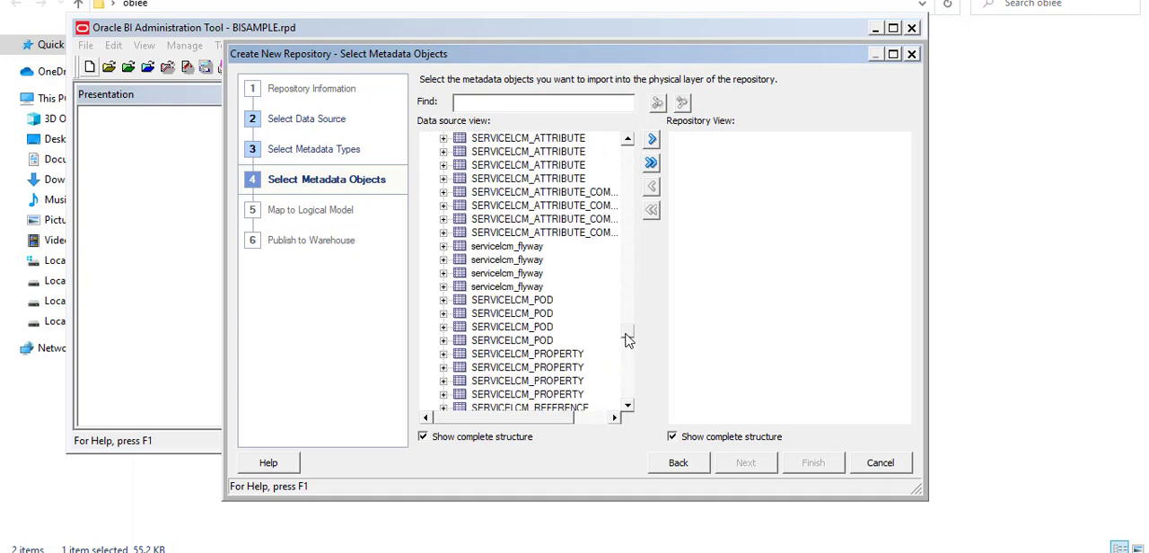
pyautogui.click(627, 338)
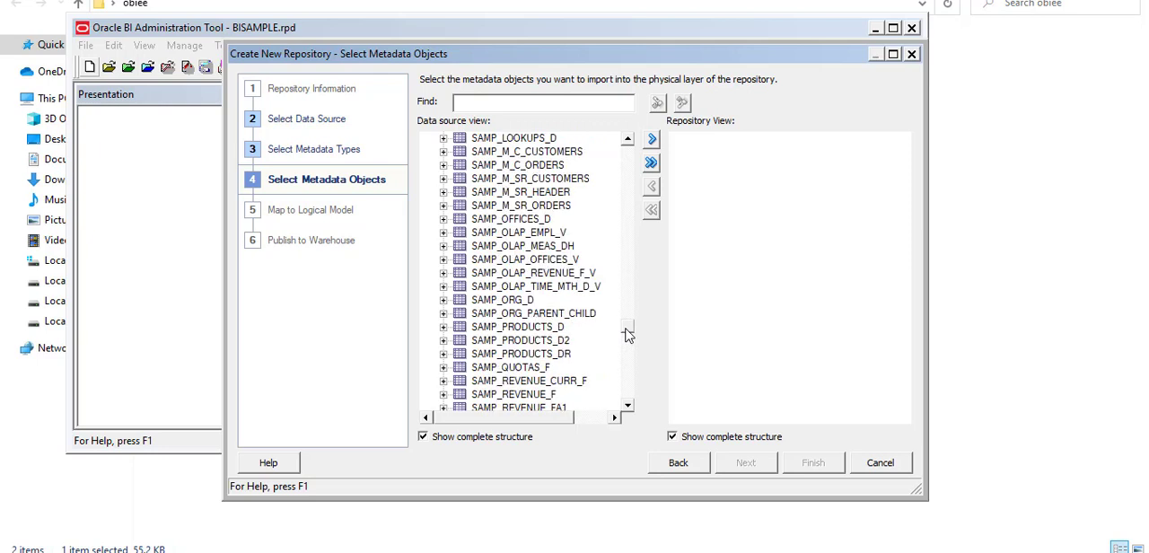
pyautogui.click(627, 334)
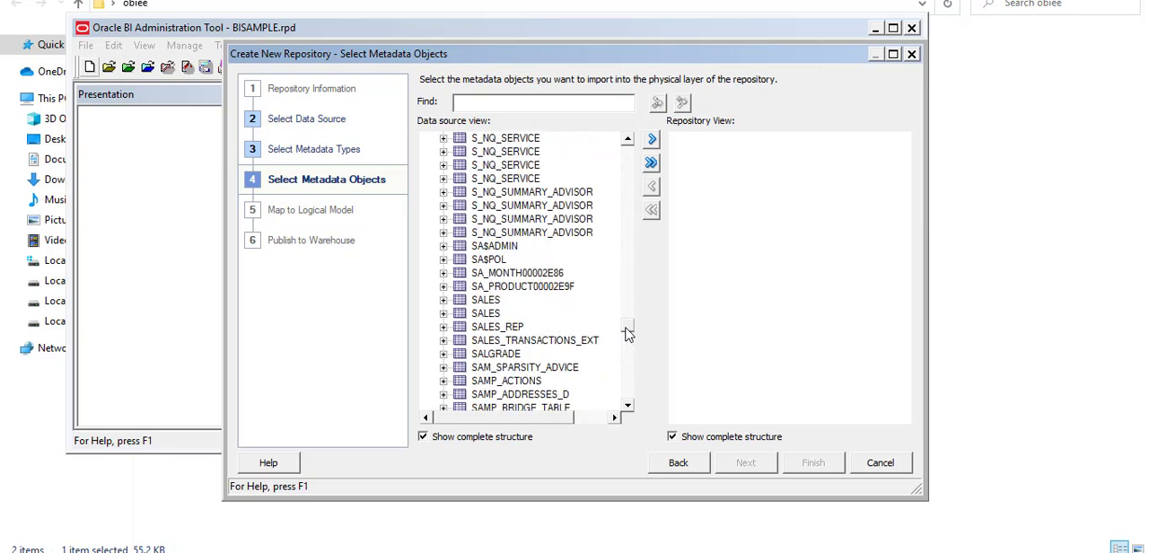
pyautogui.click(627, 334)
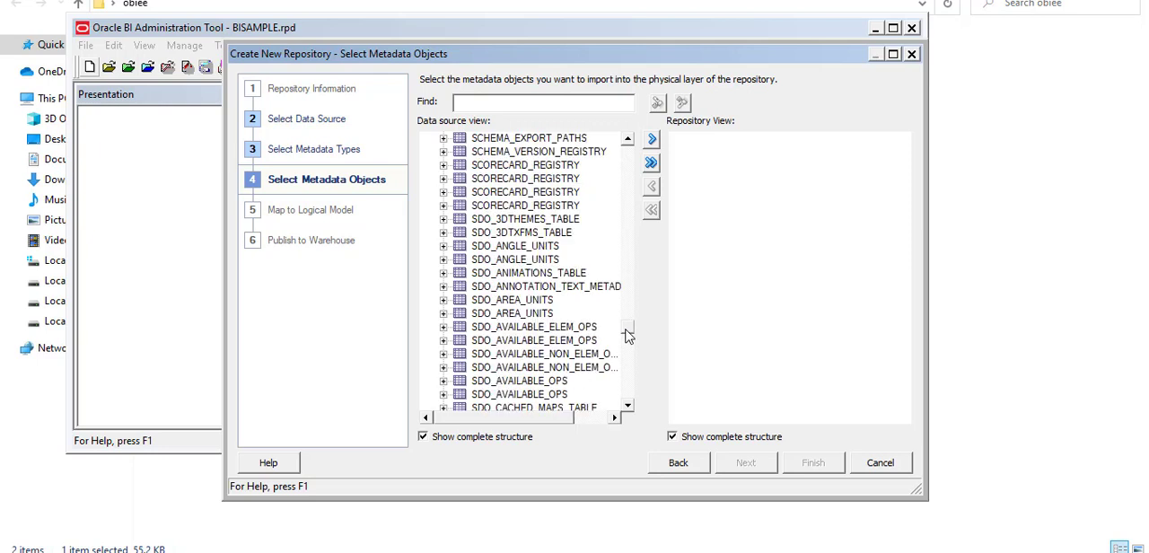
pyautogui.click(628, 141)
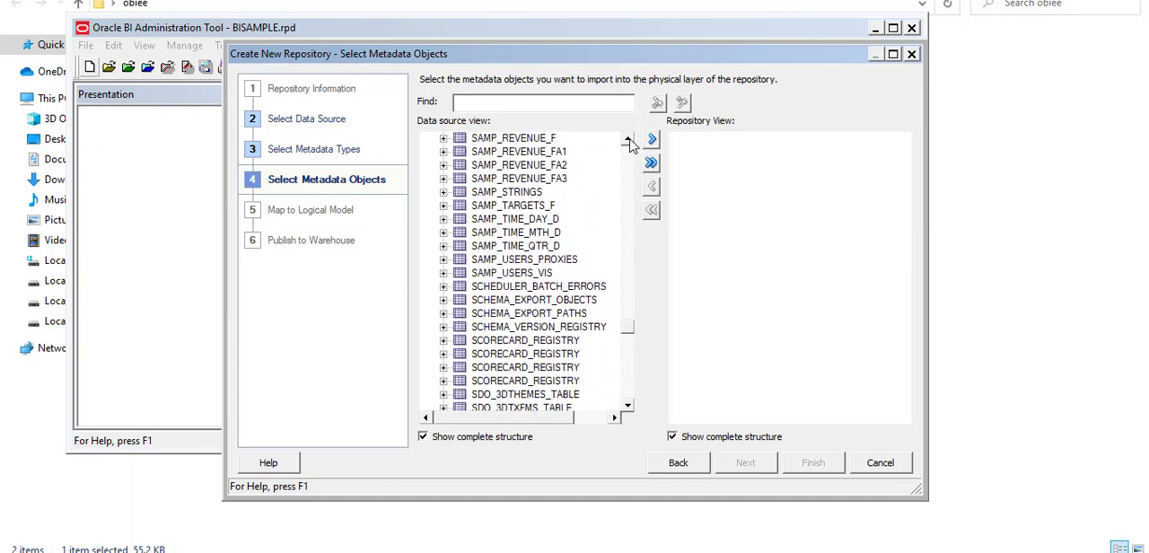
pyautogui.click(628, 140)
pyautogui.click(628, 141)
pyautogui.click(628, 141)
pyautogui.click(628, 141)
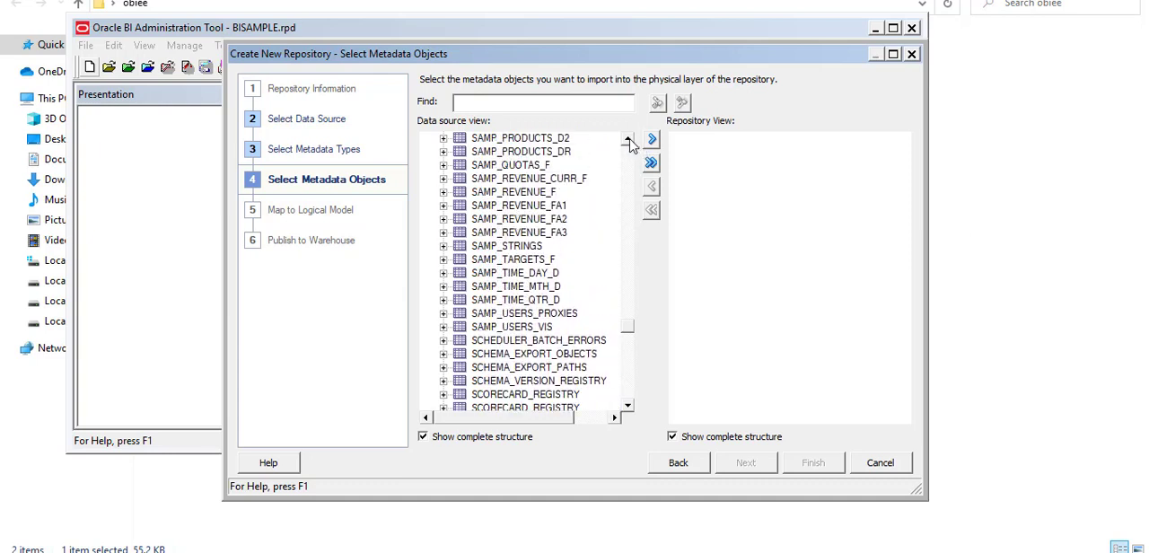
pyautogui.click(627, 141)
pyautogui.click(627, 141)
pyautogui.click(627, 140)
pyautogui.click(628, 141)
pyautogui.click(628, 141)
pyautogui.click(627, 141)
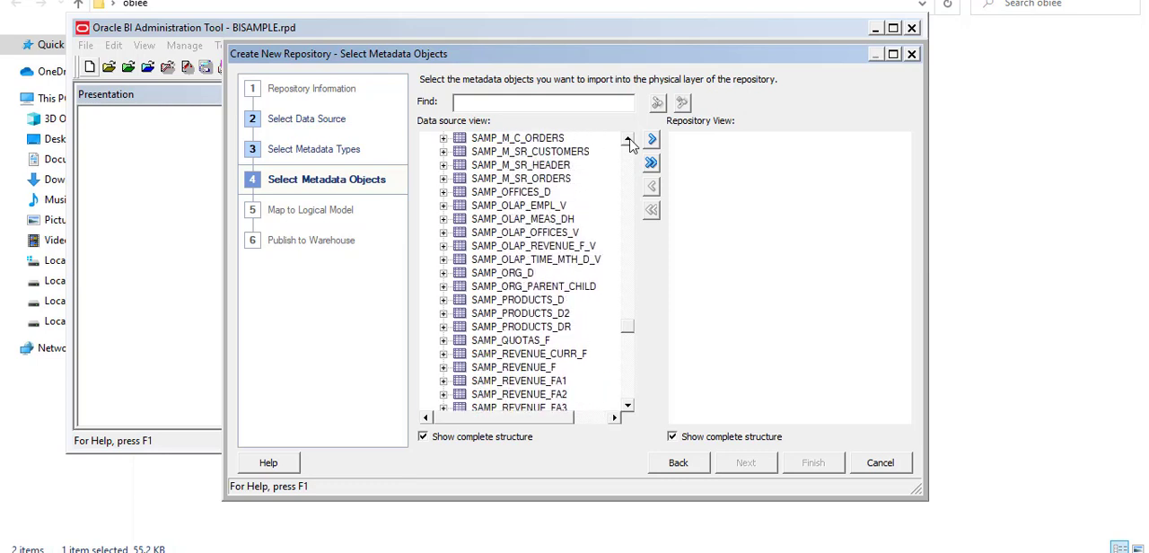
pyautogui.click(627, 141)
pyautogui.click(627, 141)
pyautogui.click(627, 141)
pyautogui.click(627, 141)
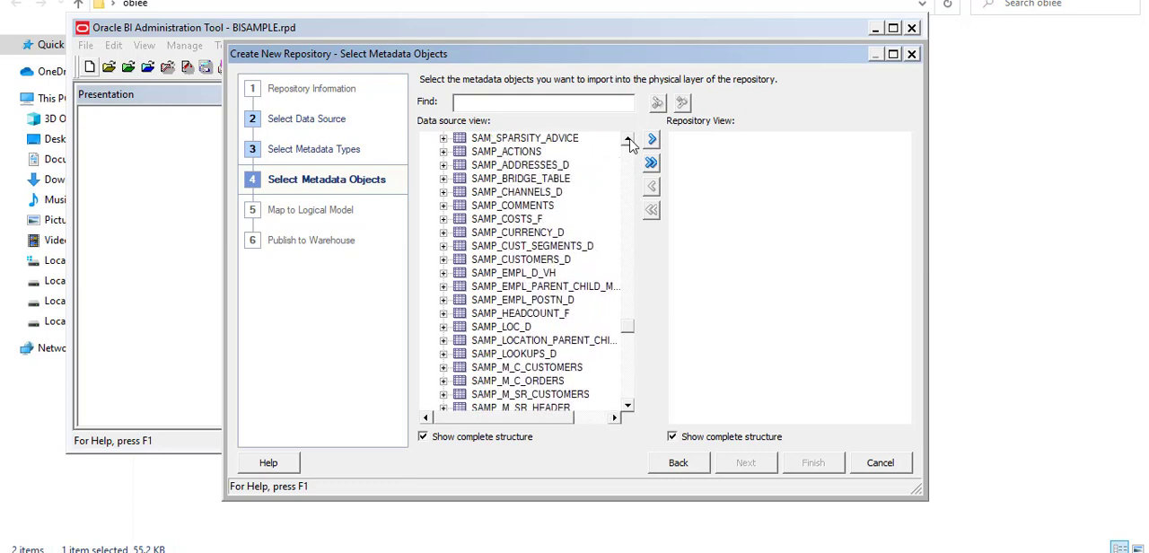
pyautogui.click(628, 140)
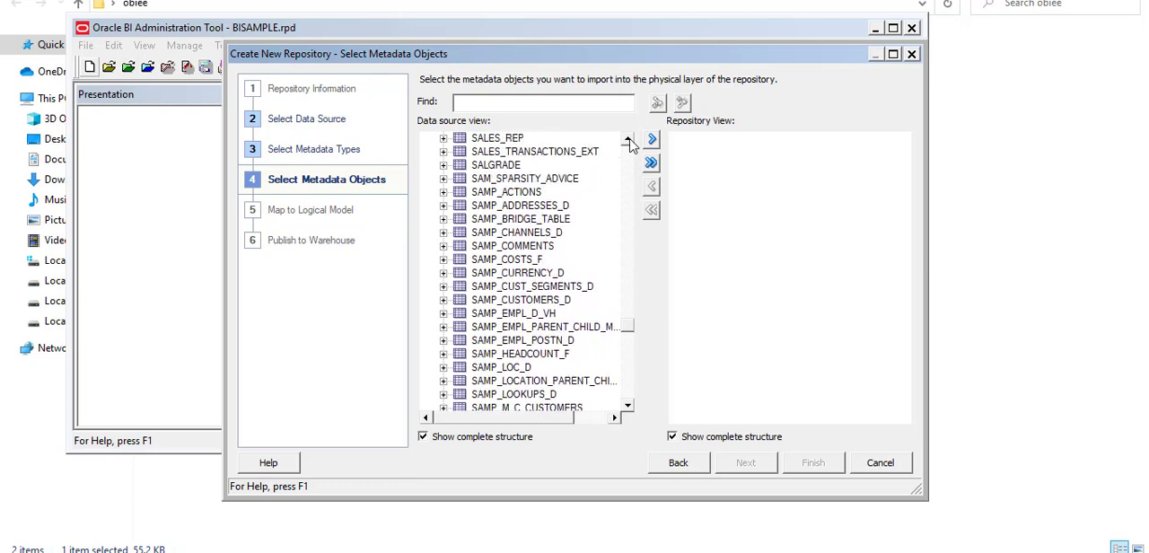
pyautogui.click(557, 209)
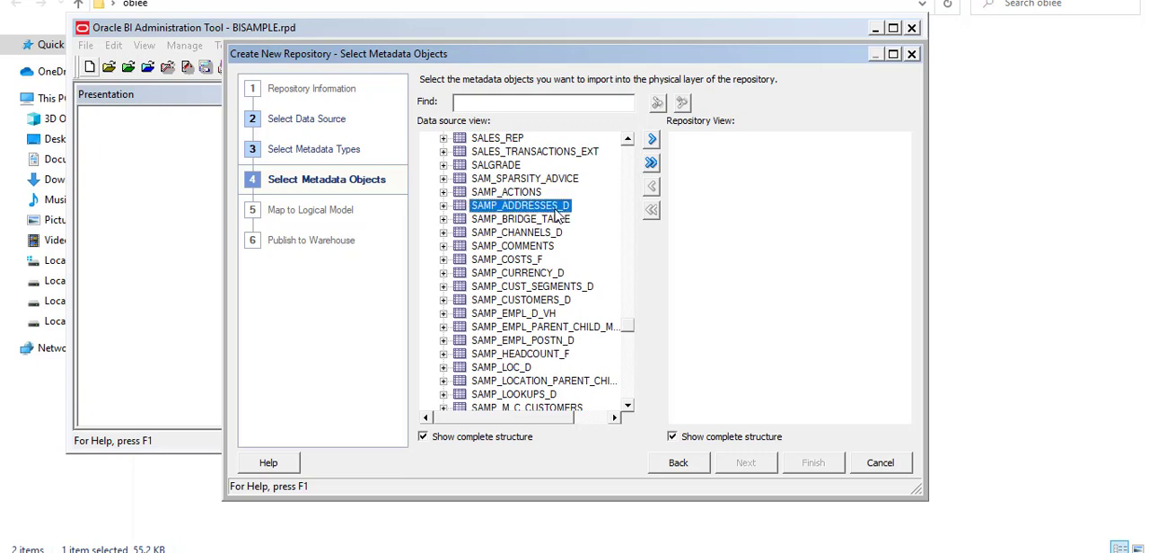
pyautogui.click(653, 141)
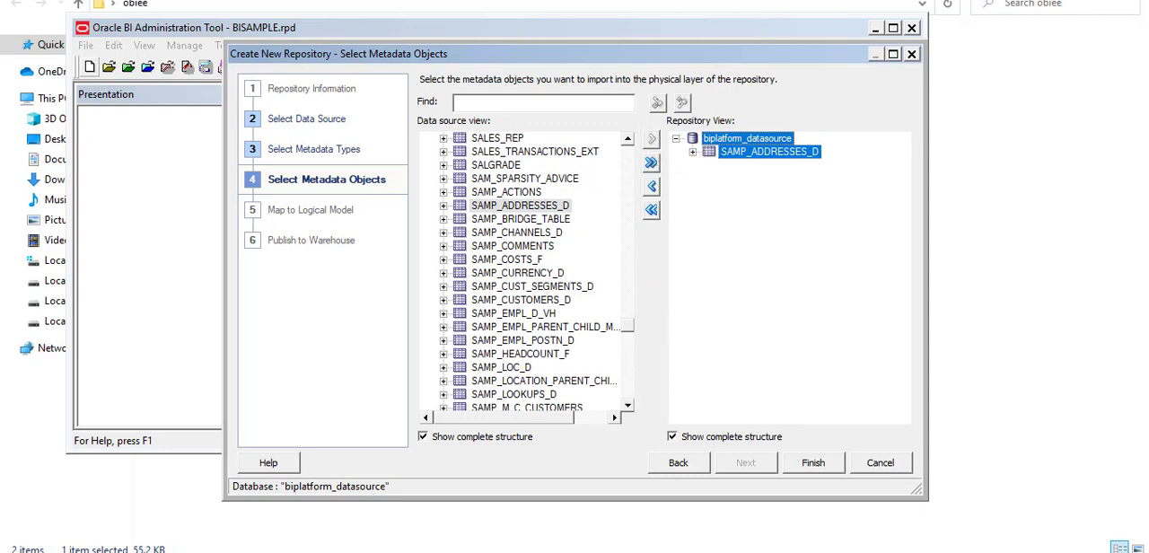
# Check the table list in 1.PNG and add the SAMP_CUSTOMERS_D table to the repository view.
pyautogui.hotkey('alt', 'Tab')
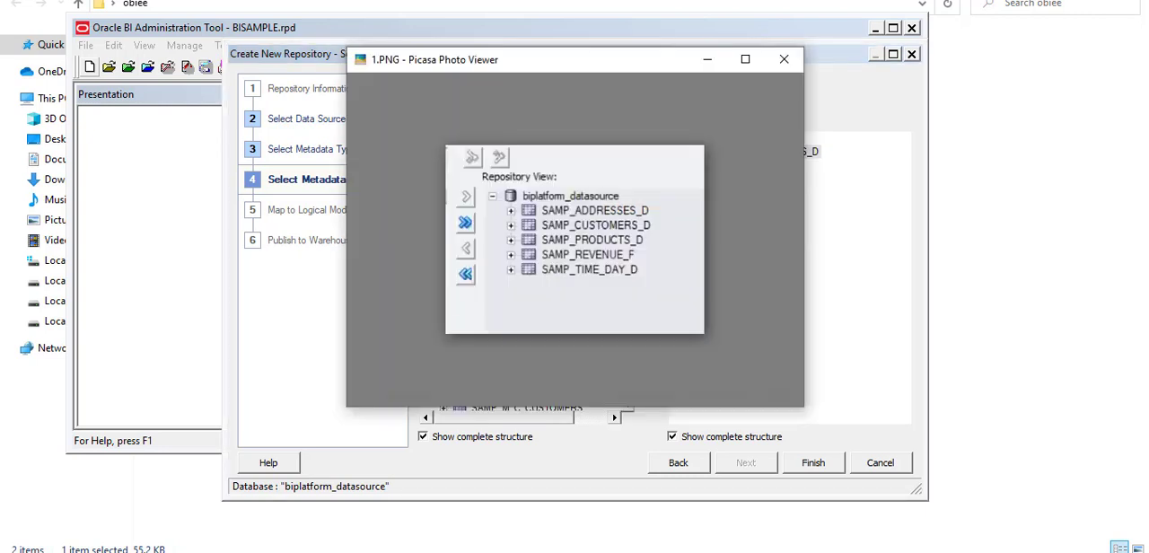
pyautogui.hotkey('alt', 'Tab')
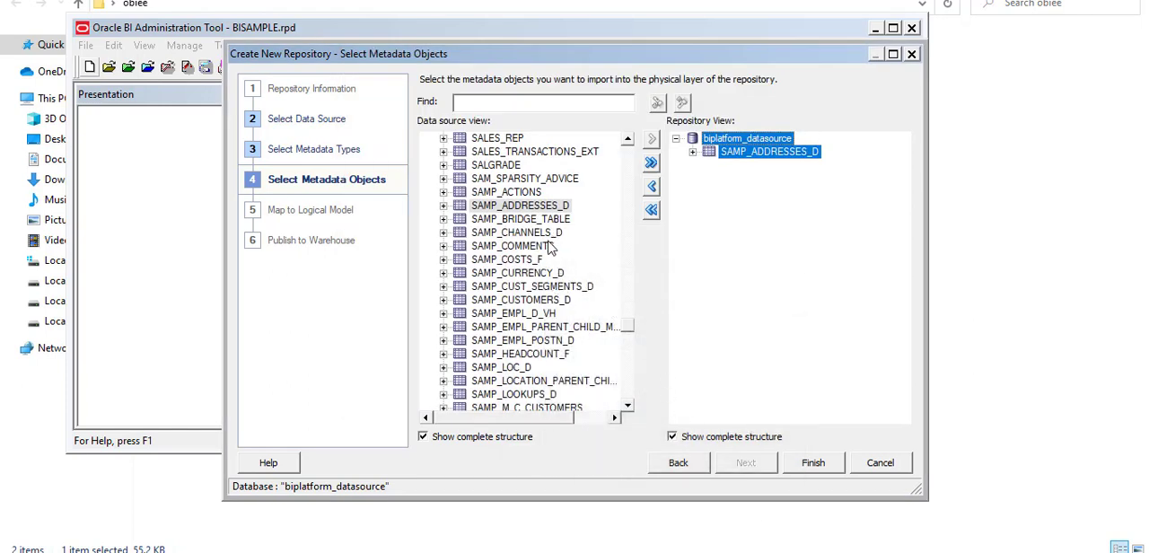
pyautogui.click(555, 301)
pyautogui.click(652, 140)
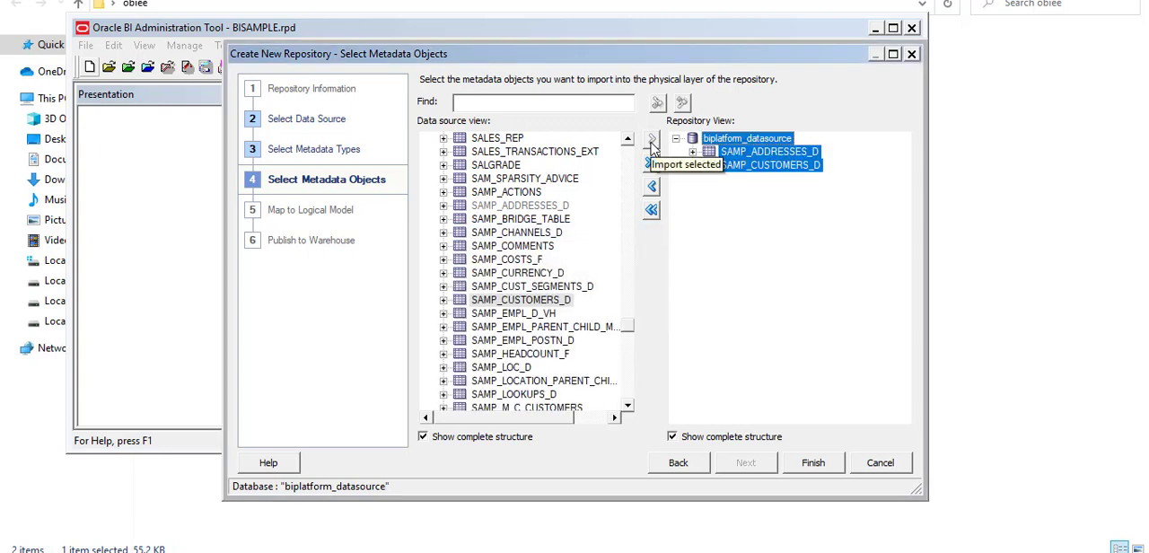
# Consult 1.PNG again, find the SAMP_PRODUCTS_D table in the data source view and add it to the repository view.
pyautogui.hotkey('alt', 'Tab')
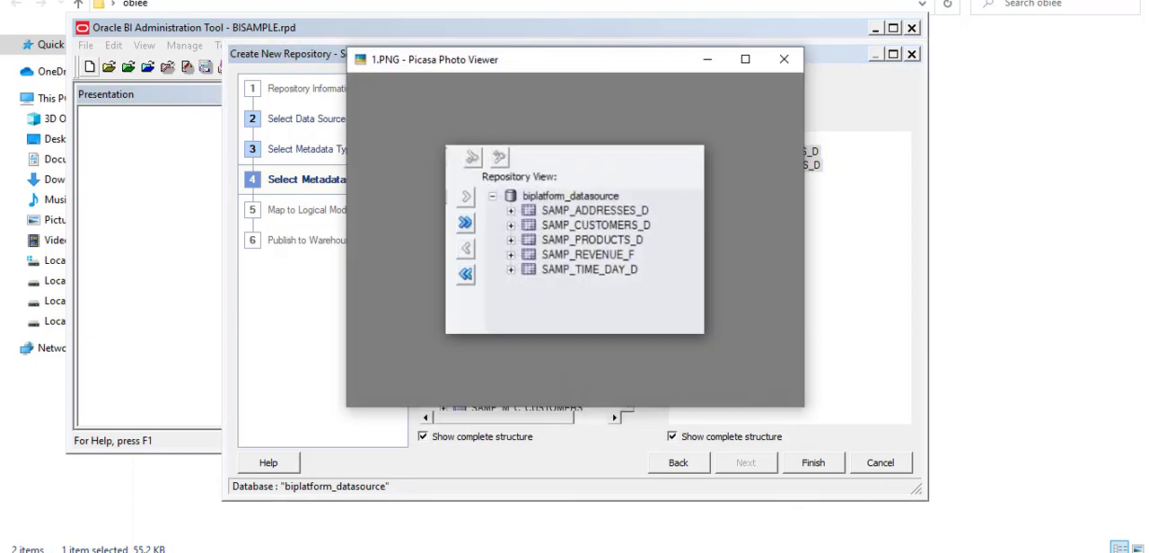
pyautogui.hotkey('alt', 'Tab')
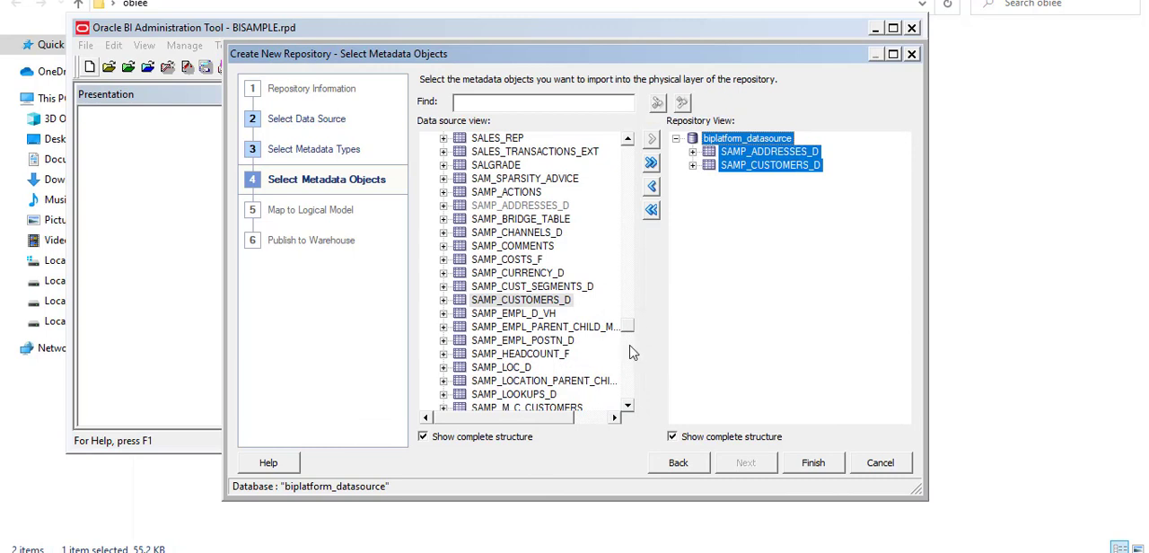
pyautogui.click(627, 405)
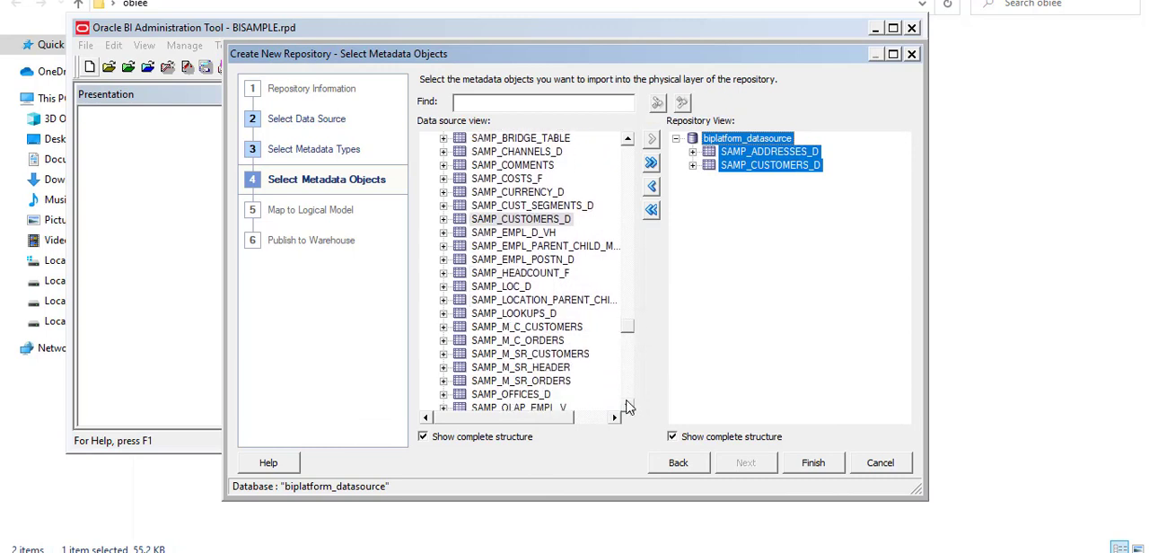
pyautogui.scroll(-4, 627, 405)
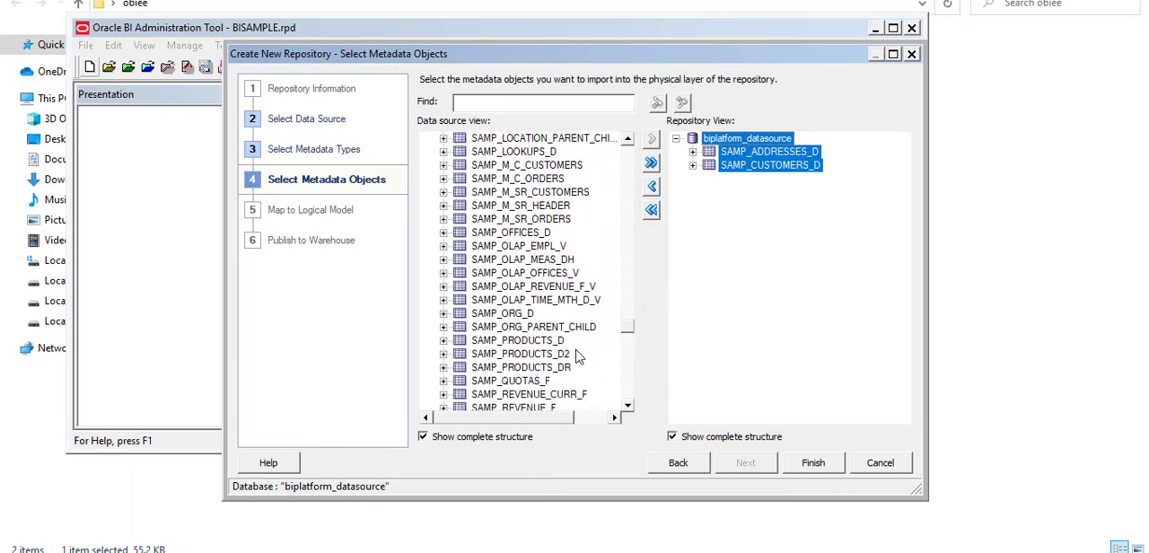
pyautogui.click(560, 341)
pyautogui.click(653, 139)
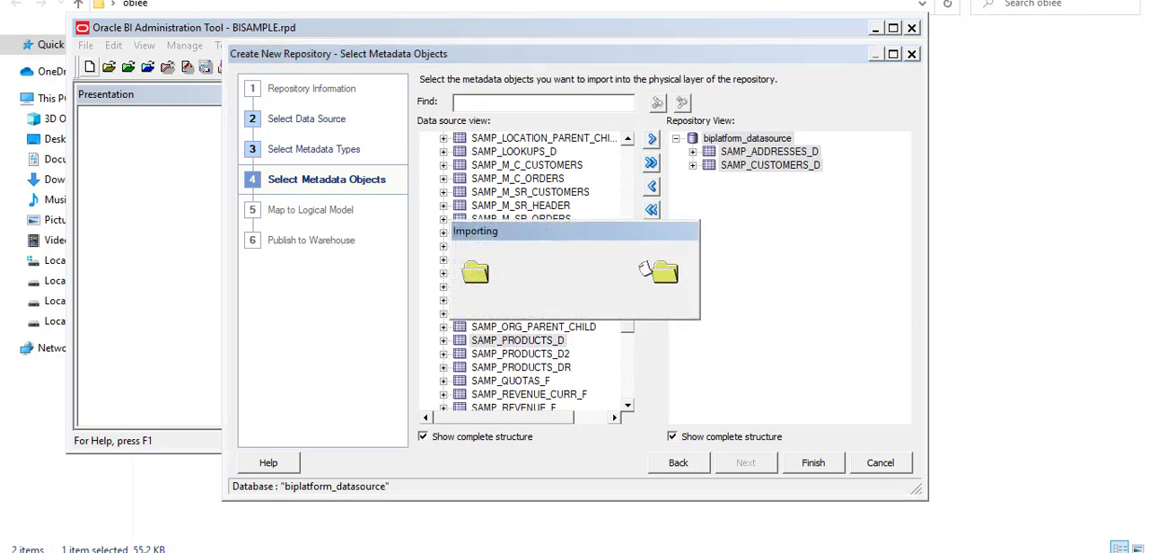
# Look up the following table in 1.PNG and add SAMP_REVENUE_F from the data source view to the repository view.
pyautogui.click(811, 551)
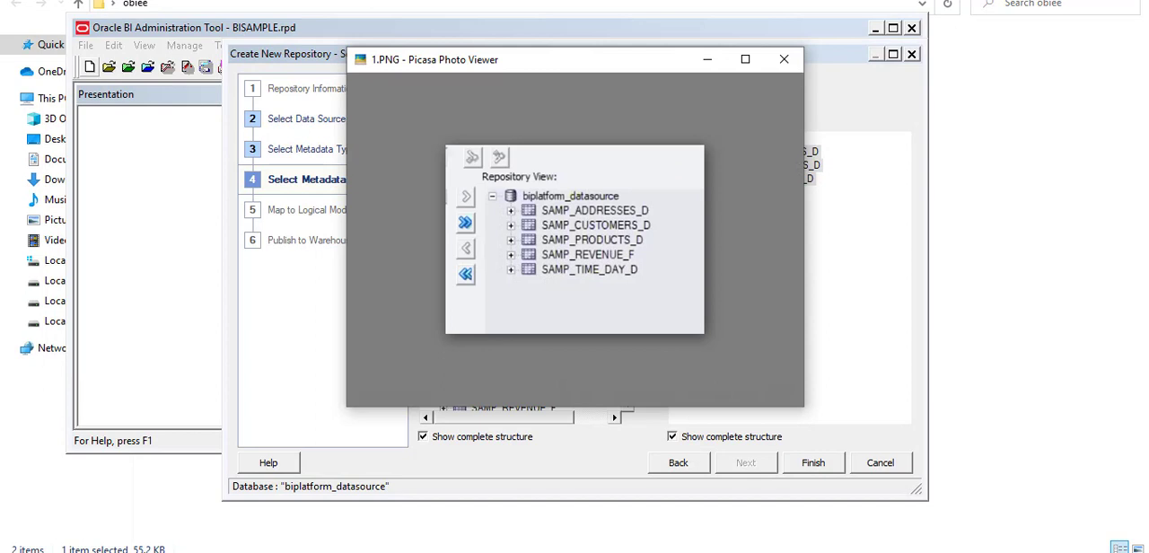
pyautogui.press('Escape')
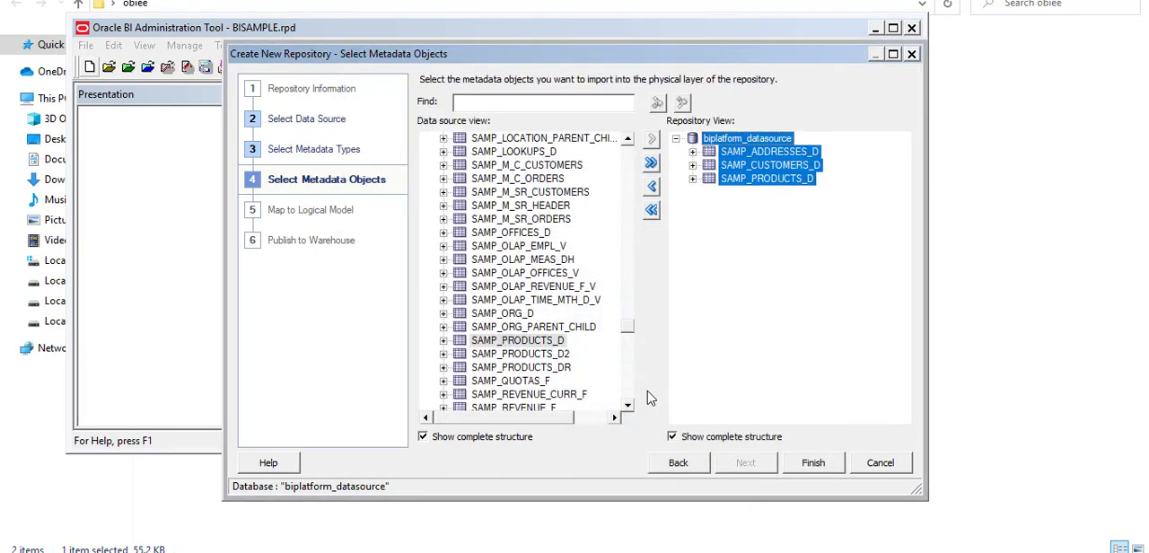
pyautogui.click(629, 406)
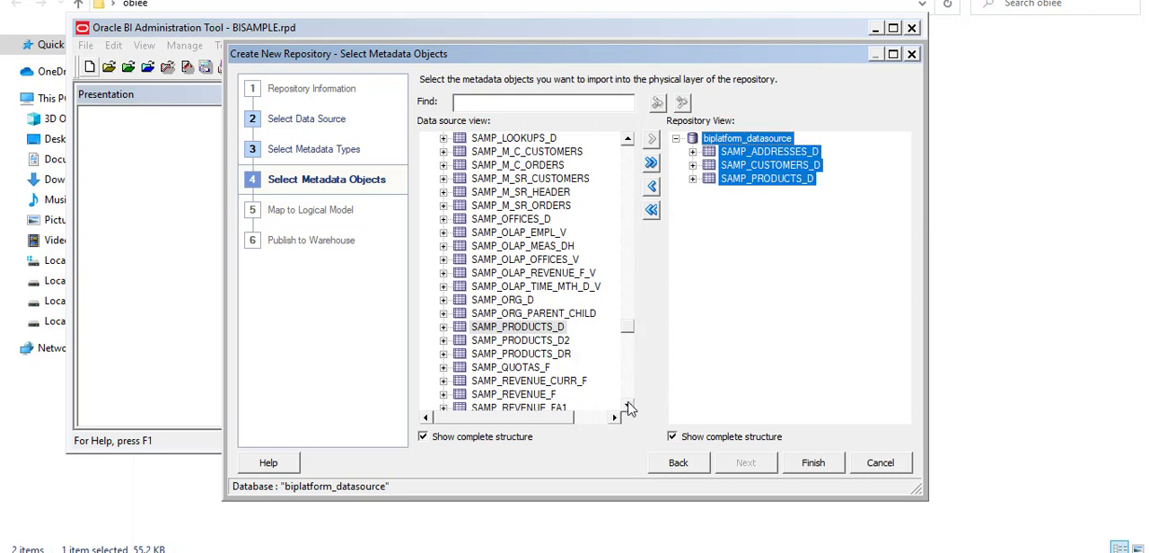
pyautogui.click(554, 395)
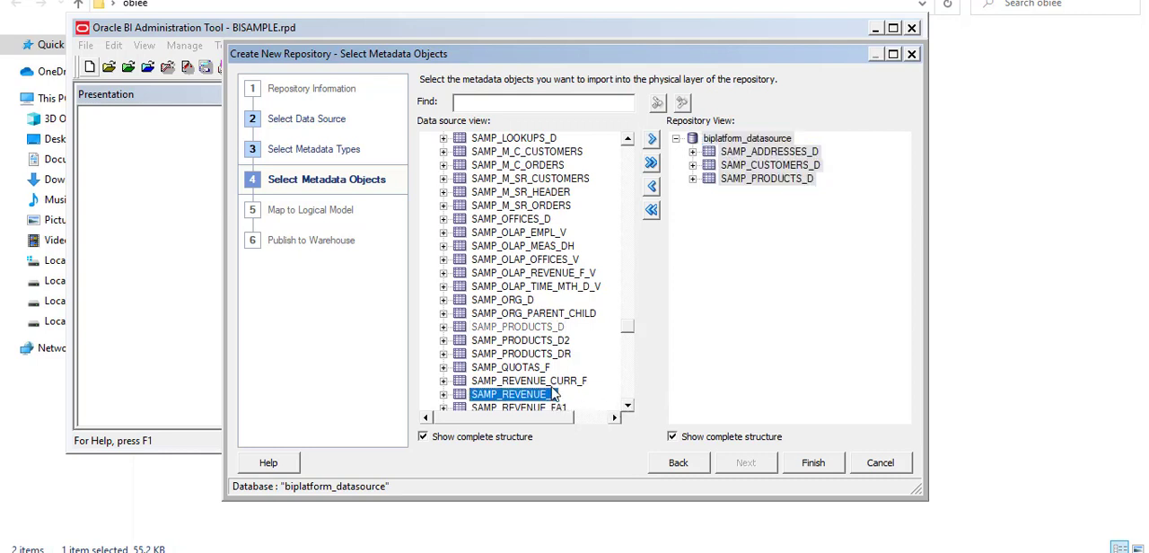
pyautogui.click(652, 140)
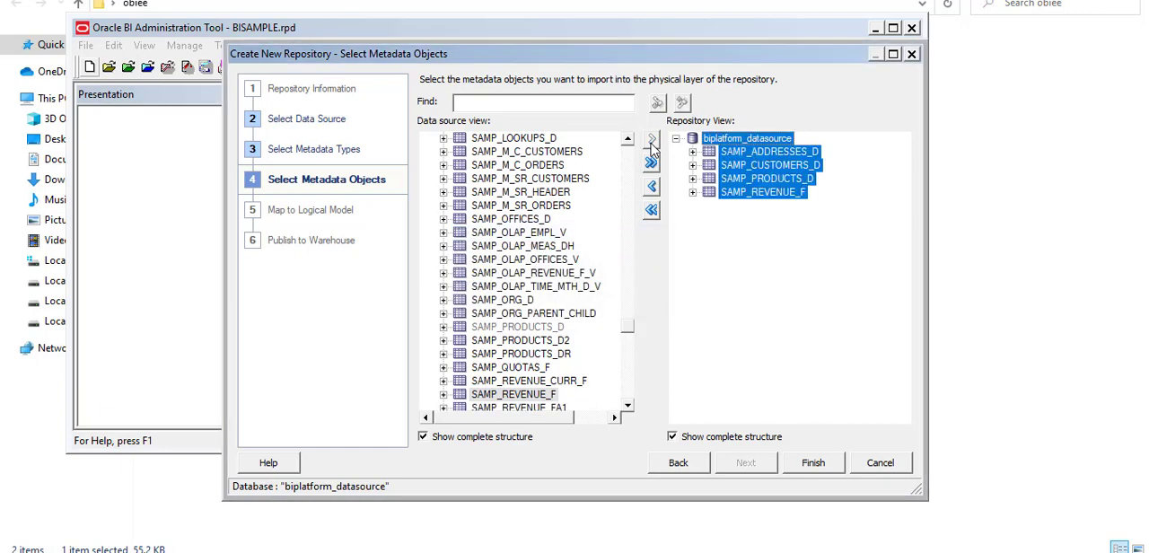
# Check 1.PNG for the last table and add SAMP_TIME_DAY_D from the data source view to the repository view.
pyautogui.click(779, 551)
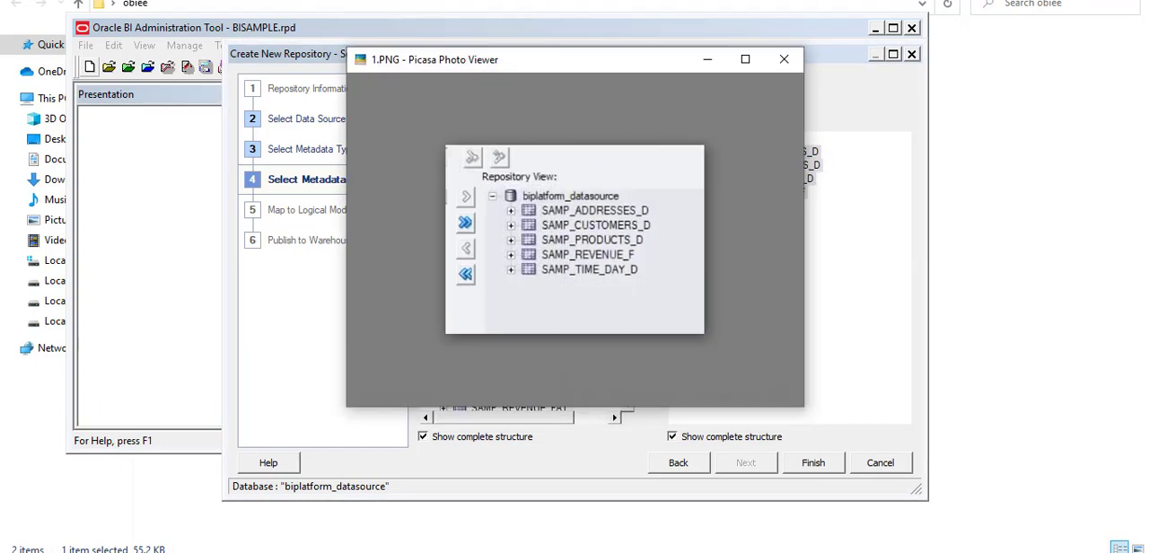
pyautogui.click(772, 551)
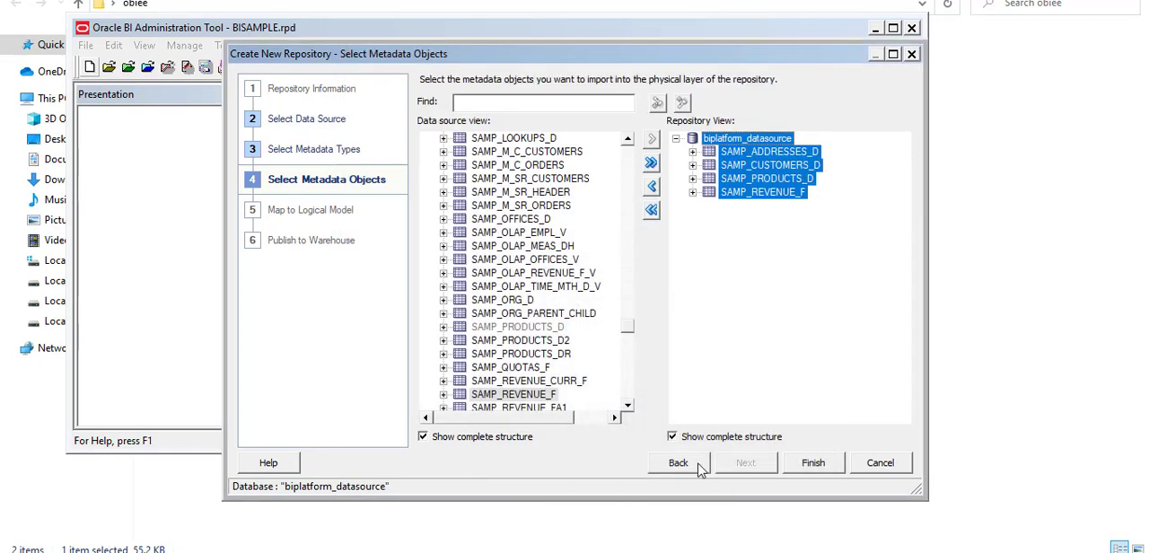
pyautogui.scroll(-3, 630, 411)
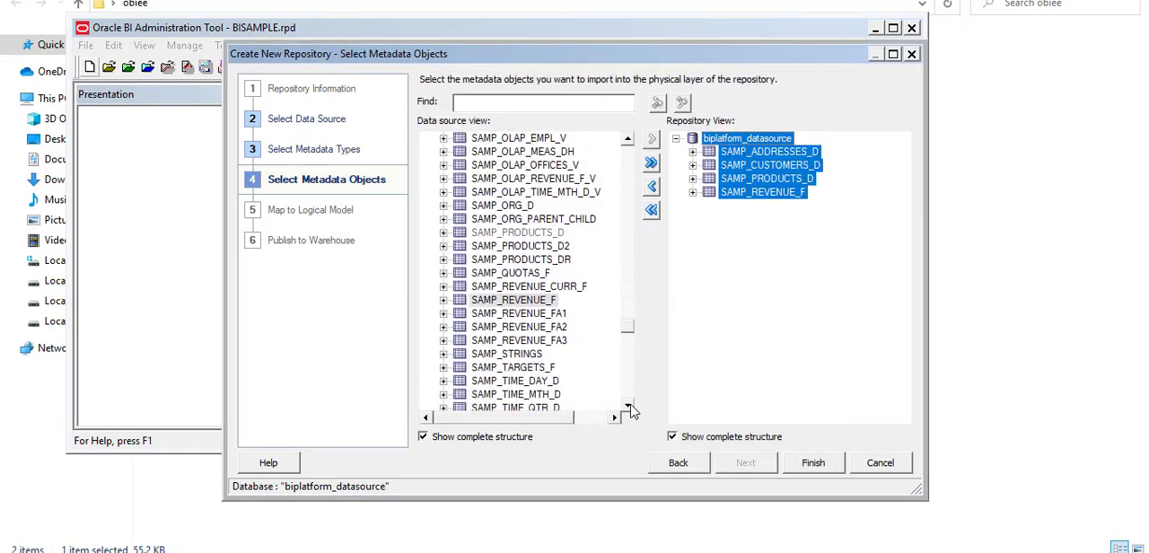
pyautogui.click(630, 410)
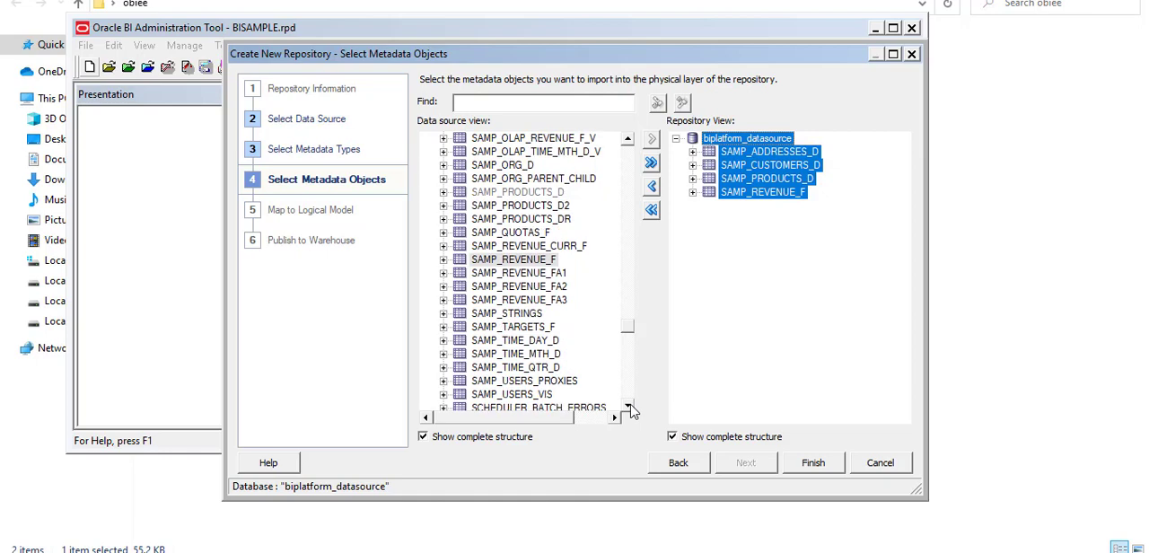
pyautogui.click(549, 342)
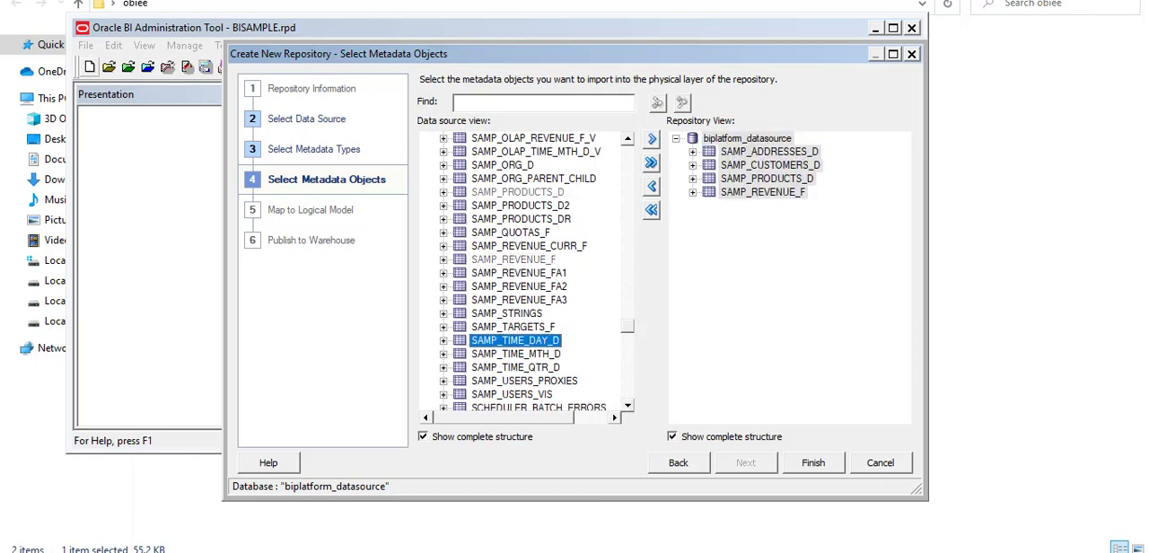
pyautogui.click(772, 551)
pyautogui.click(772, 551)
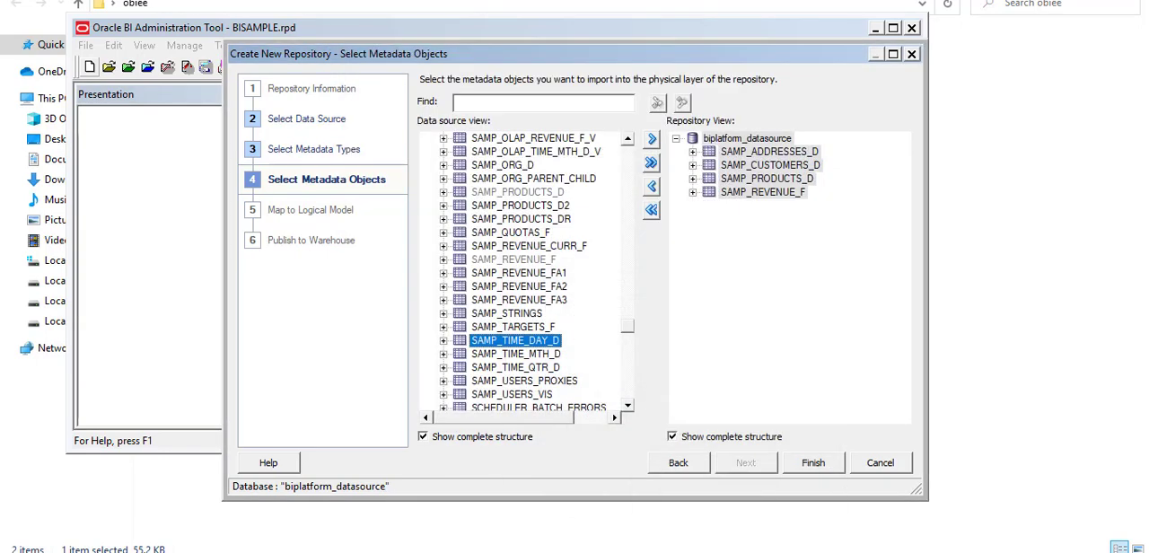
pyautogui.click(651, 138)
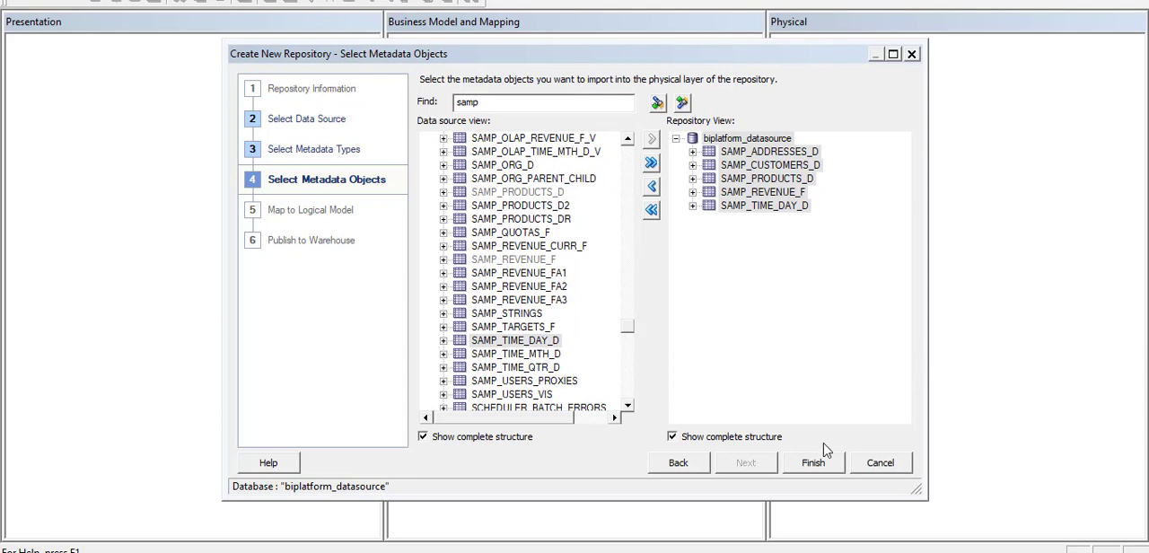
# Finish the new repository wizard and expand biplatform_datasource in the physical layer to review the imported tables.
pyautogui.click(812, 463)
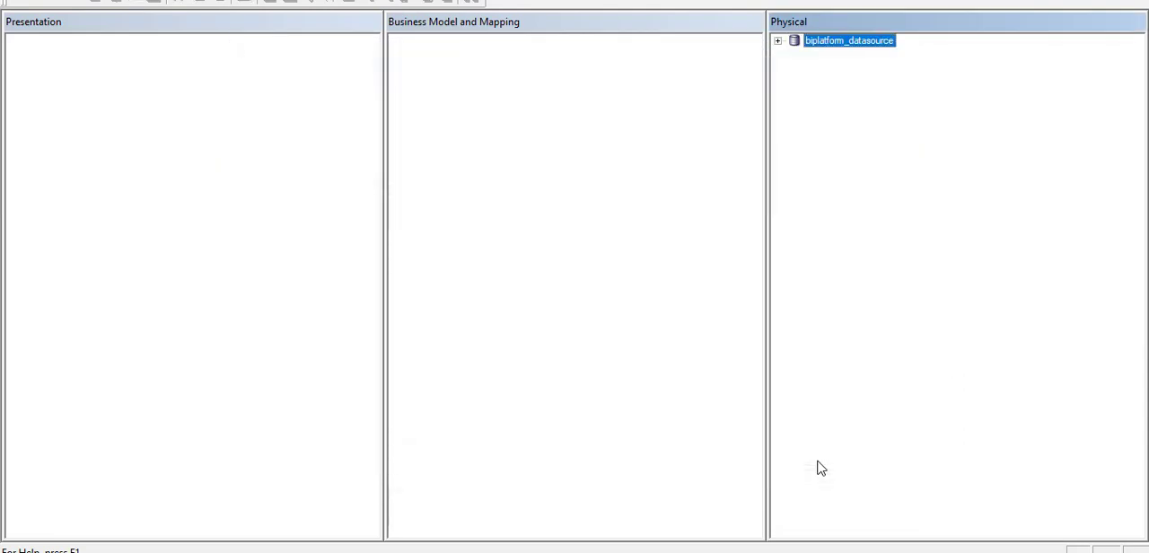
pyautogui.click(778, 42)
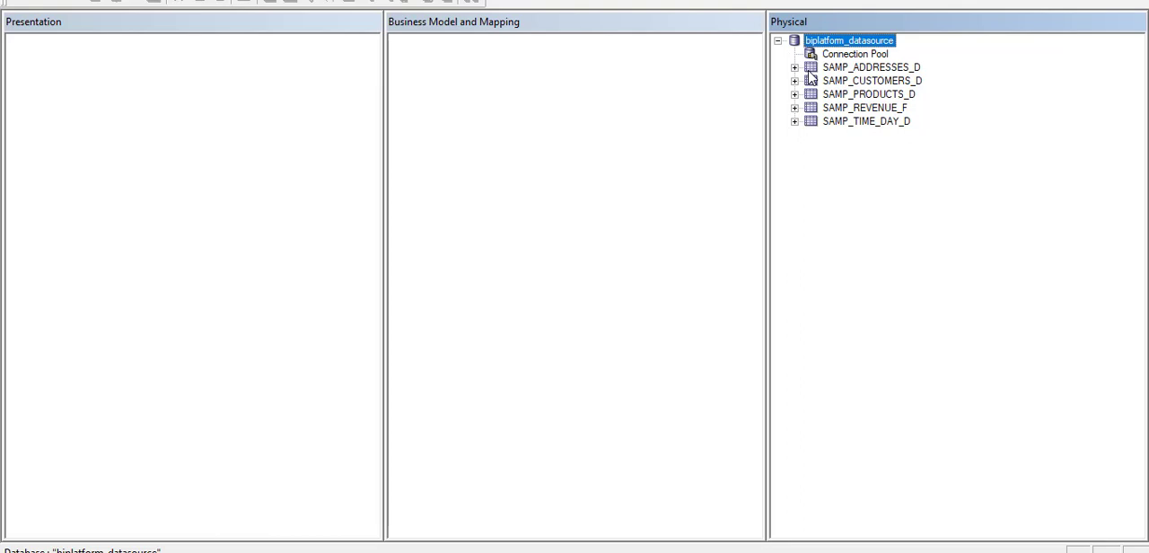
pyautogui.click(813, 70)
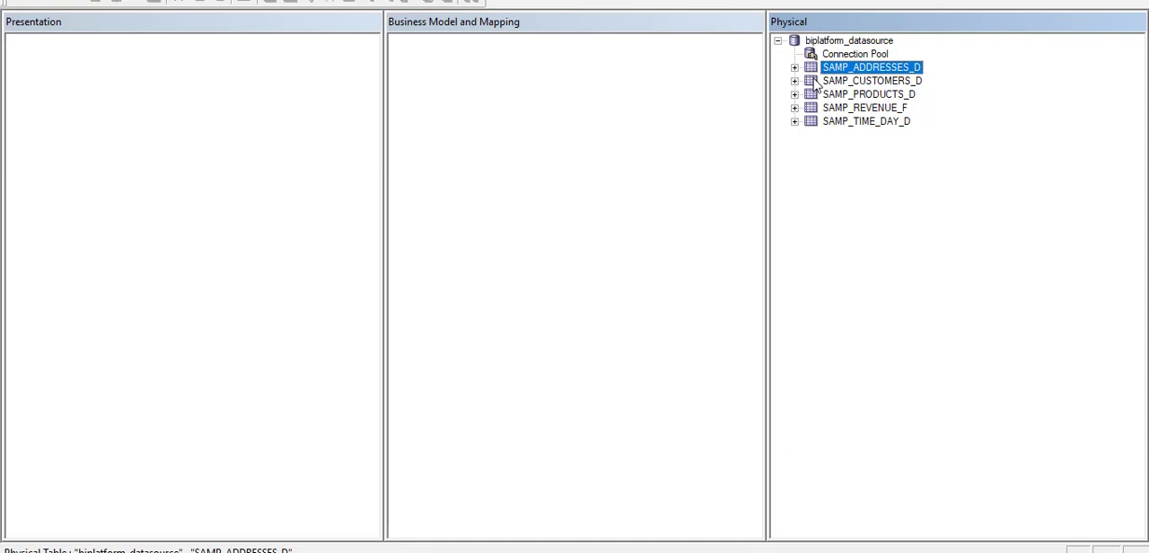
pyautogui.click(816, 83)
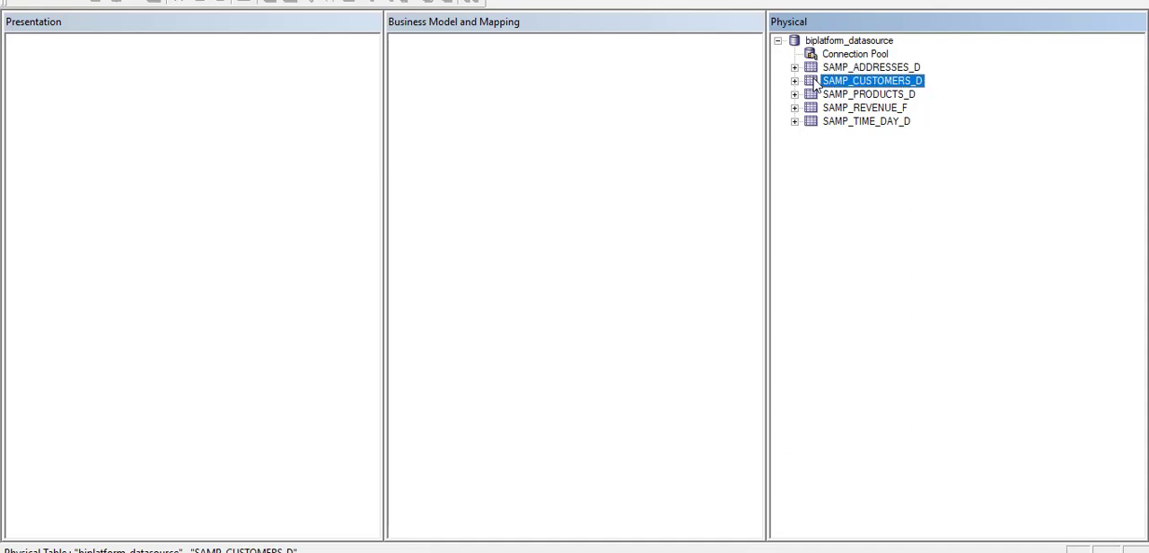
pyautogui.click(816, 97)
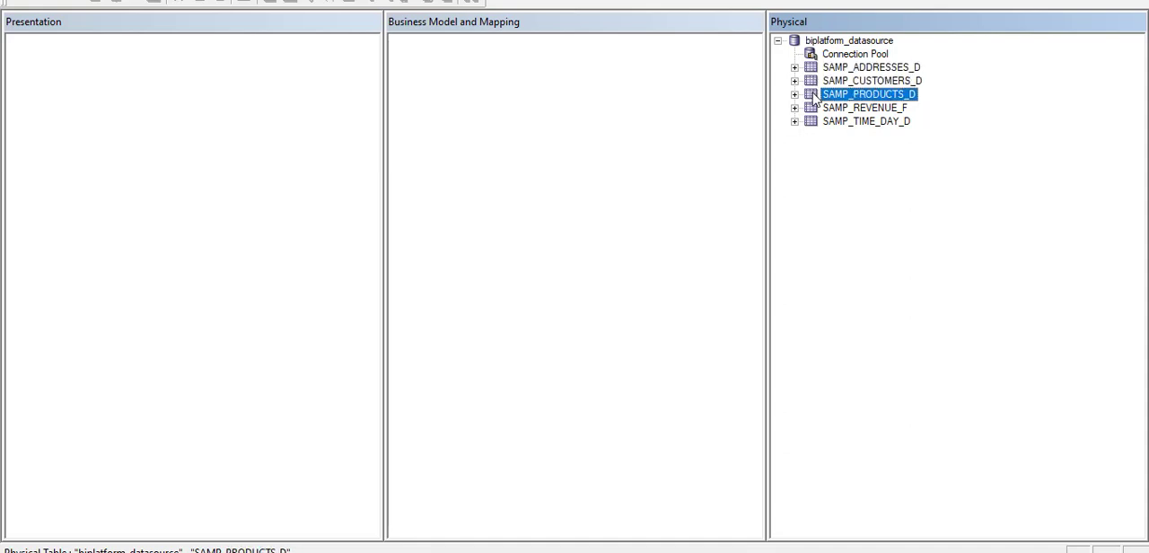
pyautogui.click(849, 162)
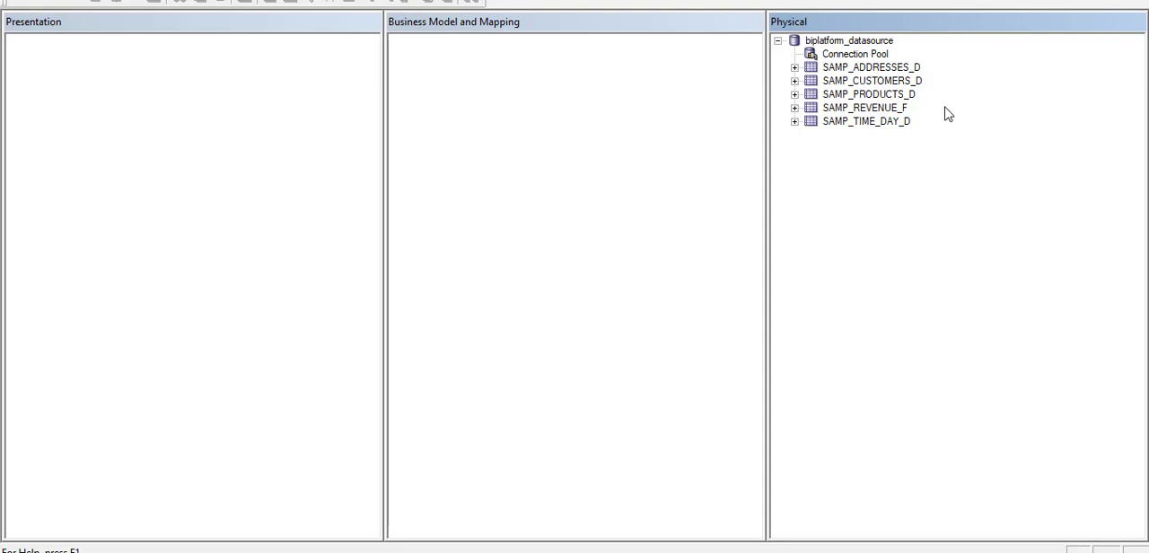
# Update the row counts of the SAMP_ADDRESSES_D and SAMP_CUSTOMERS_D physical tables.
pyautogui.click(812, 71)
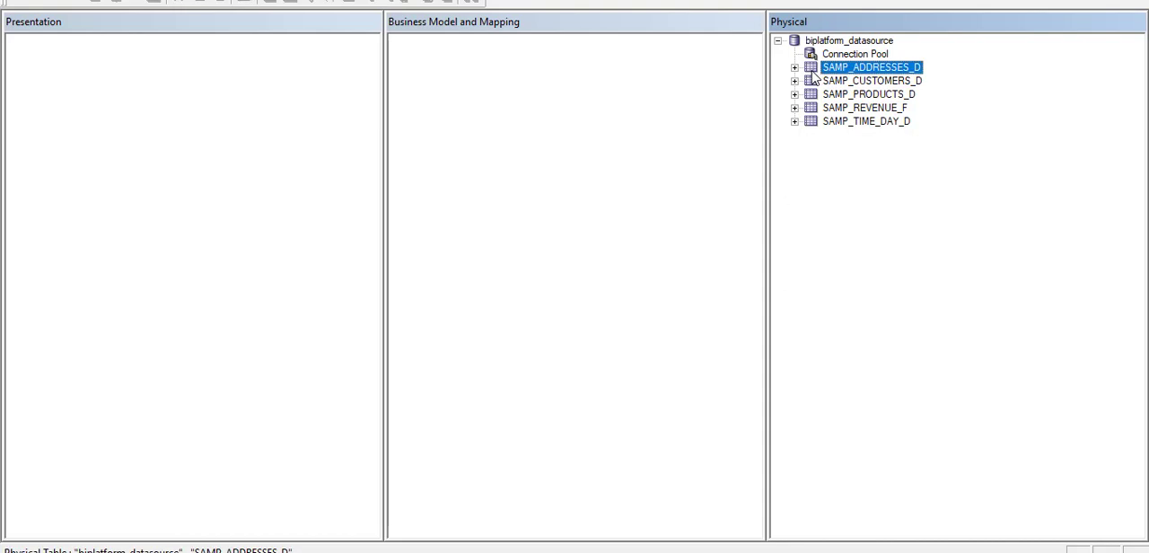
pyautogui.rightClick(812, 72)
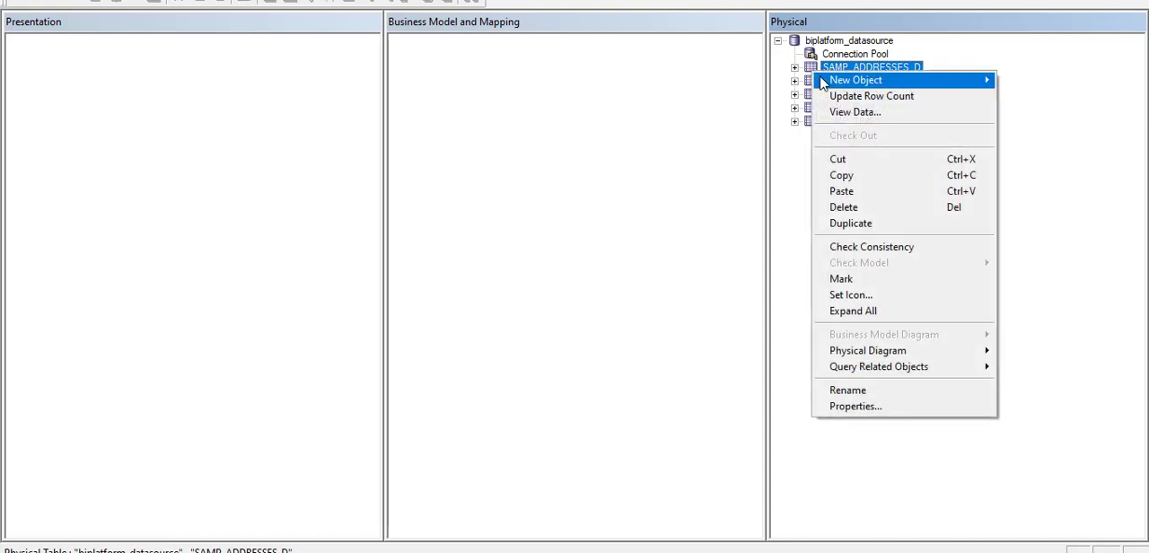
pyautogui.click(858, 97)
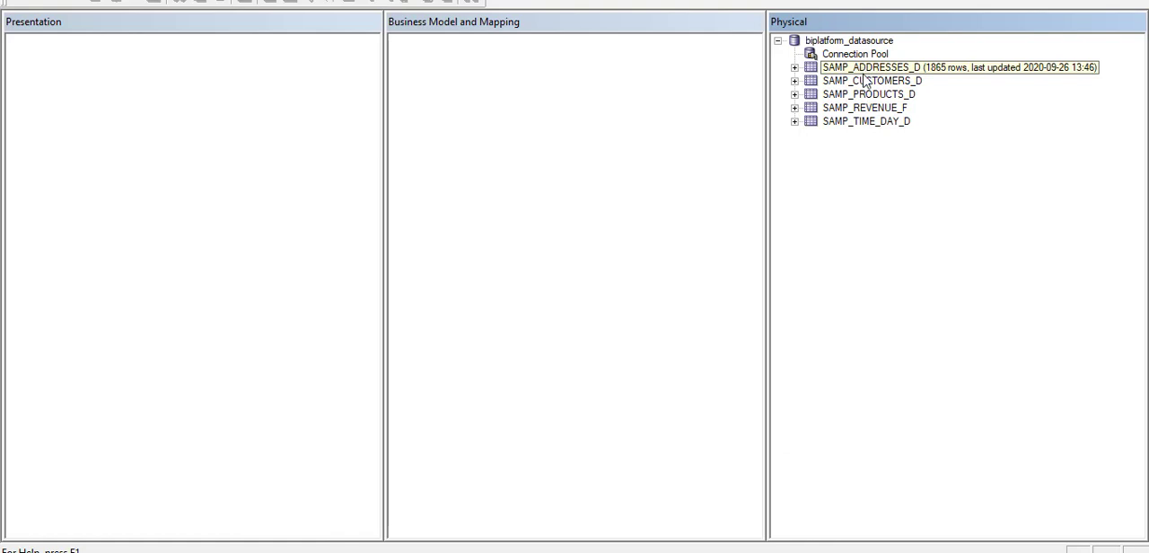
pyautogui.rightClick(863, 85)
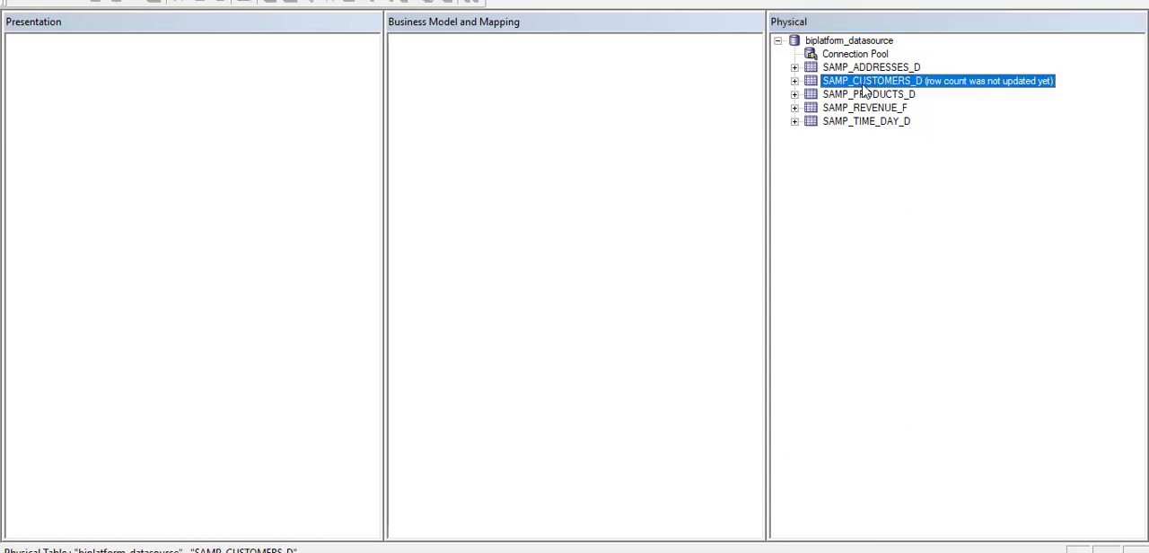
pyautogui.click(907, 110)
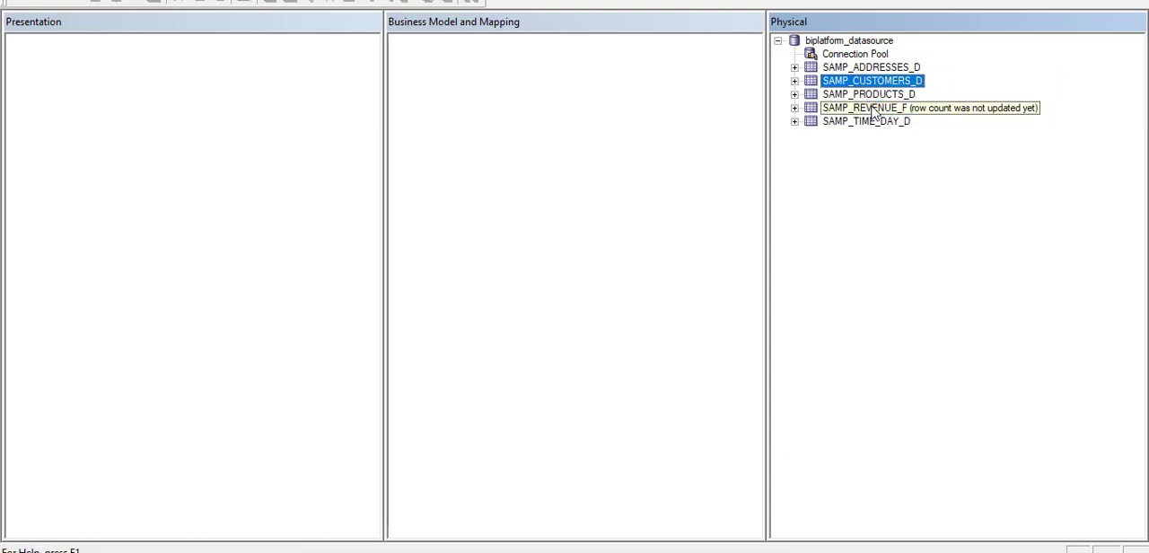
# Update the row counts of the SAMP_PRODUCTS_D and SAMP_REVENUE_F physical tables.
pyautogui.rightClick(865, 97)
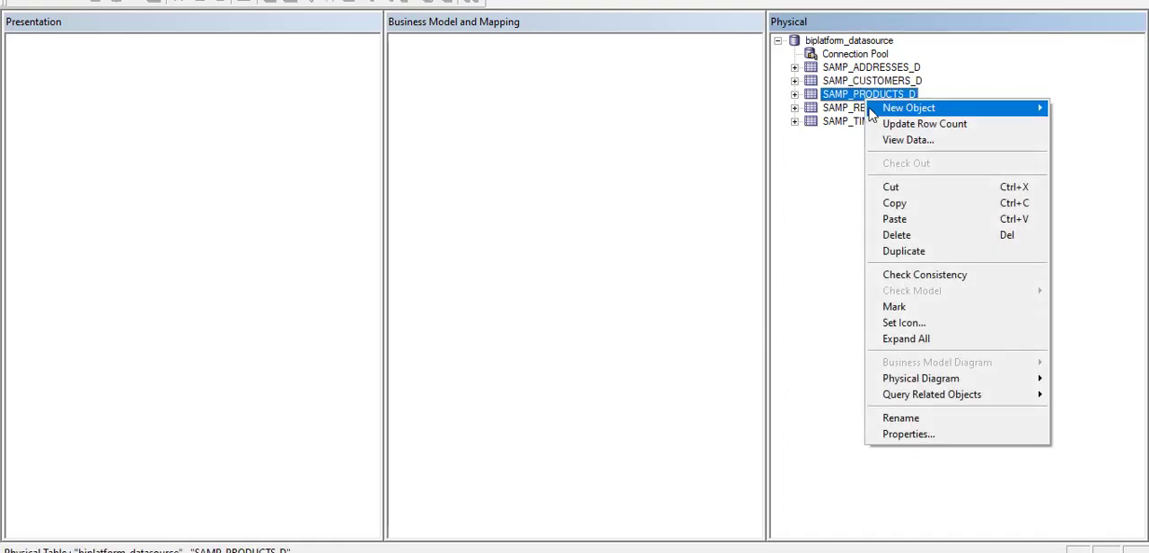
pyautogui.click(876, 125)
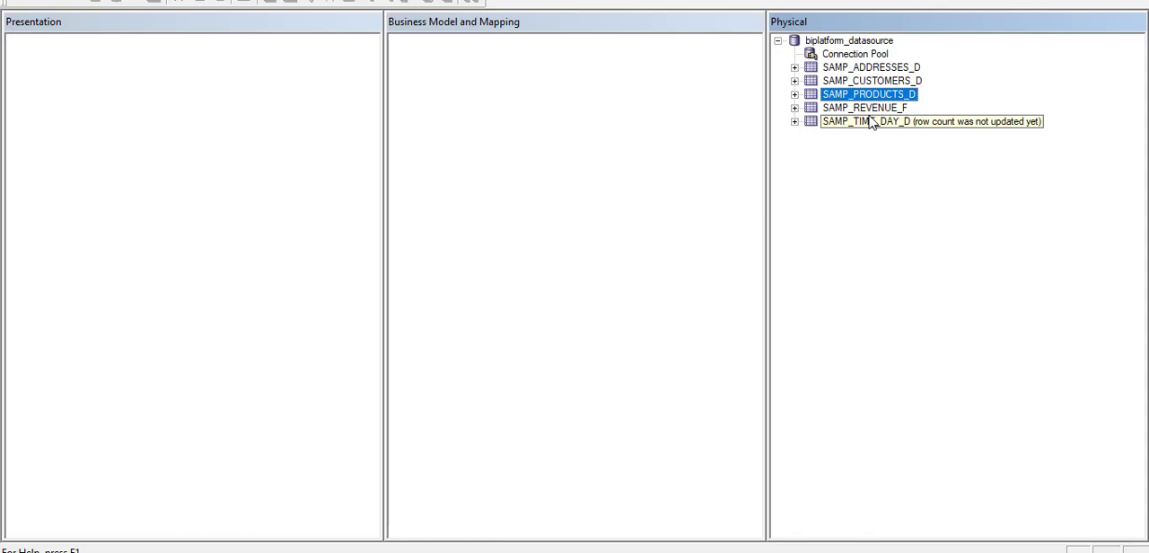
pyautogui.click(868, 111)
pyautogui.rightClick(869, 115)
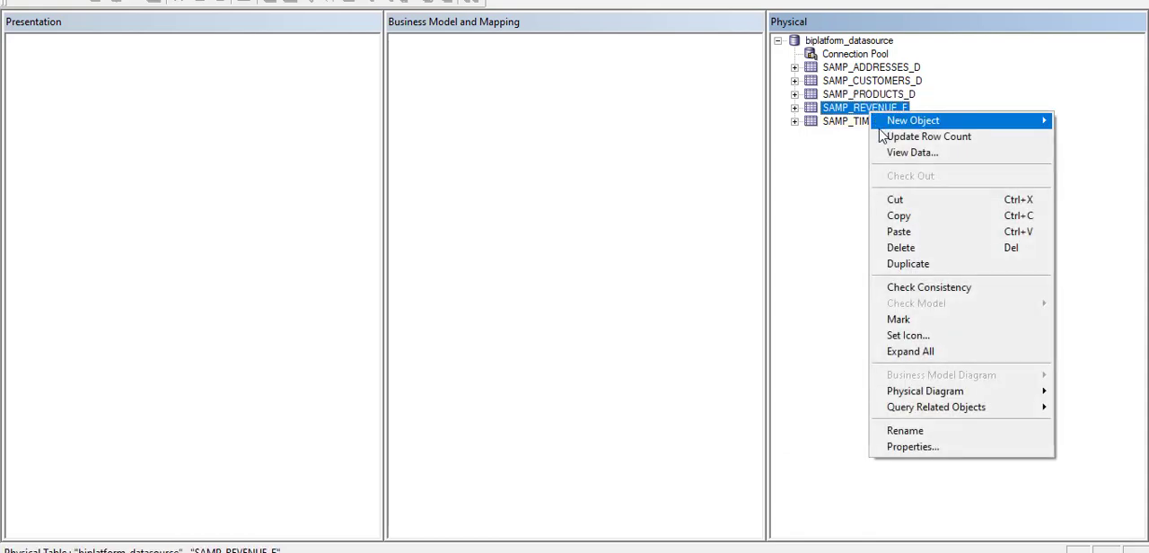
pyautogui.click(882, 137)
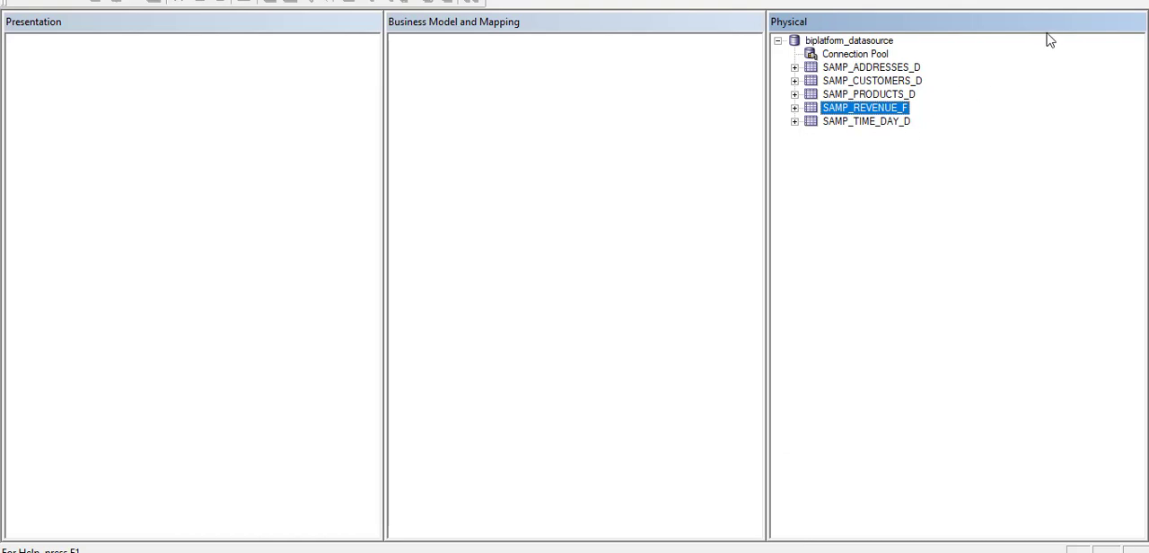
# Update the row counts of all physical tables in the repository at once and check the count for SAMP_TIME_DAY_D.
pyautogui.click(876, 70)
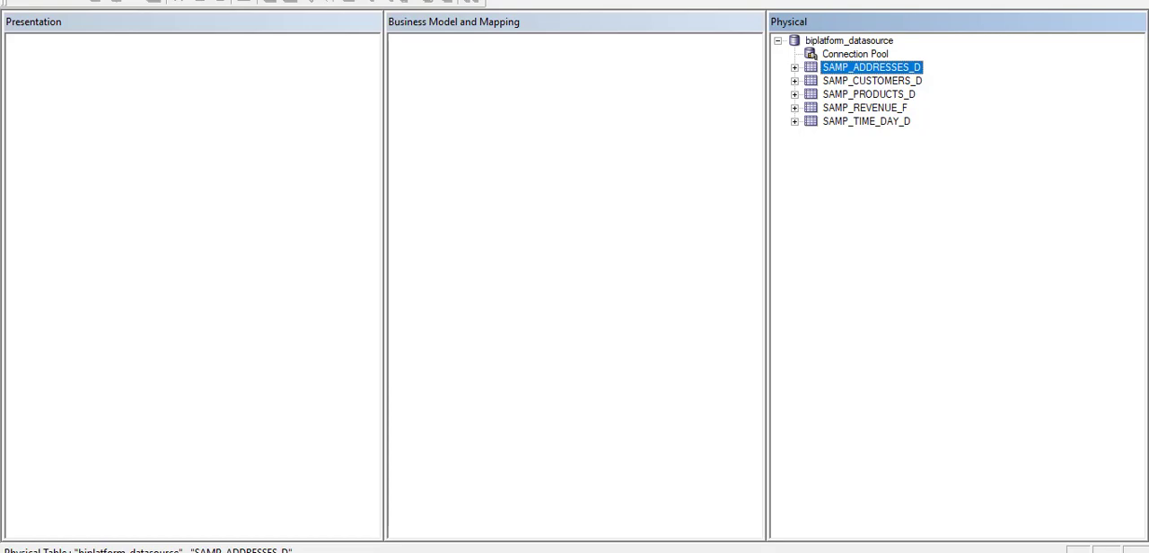
pyautogui.click(1104, 2)
pyautogui.moveTo(683, 31); pyautogui.dragTo(725, 79)
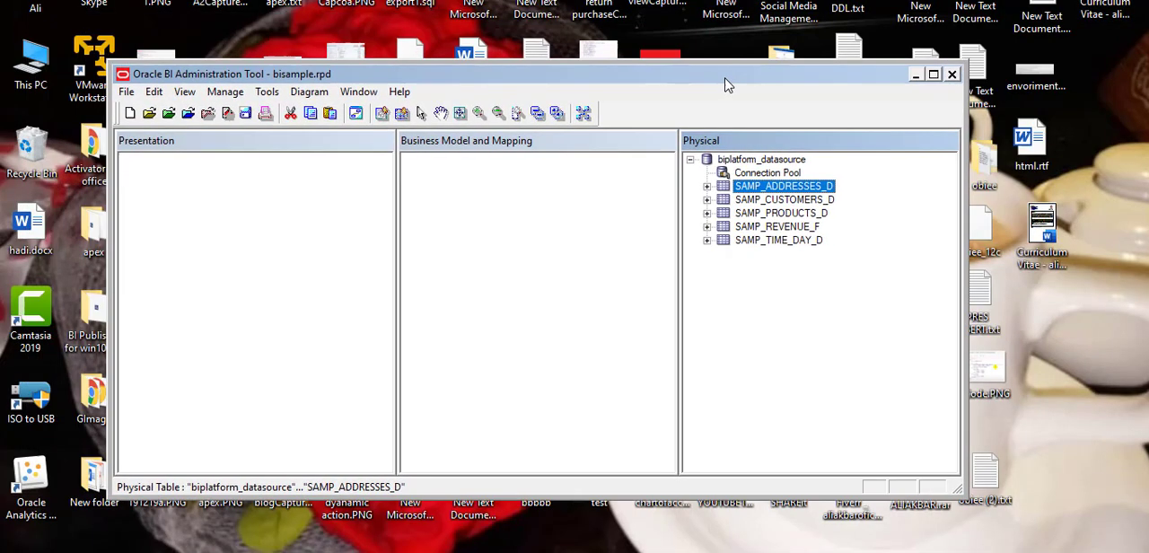
pyautogui.click(275, 97)
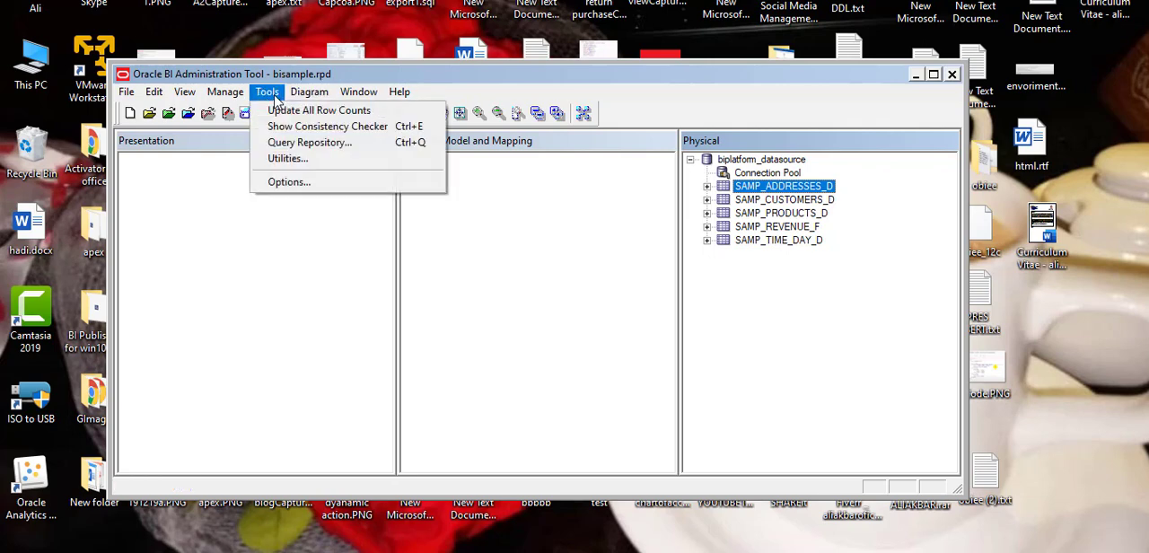
pyautogui.click(279, 111)
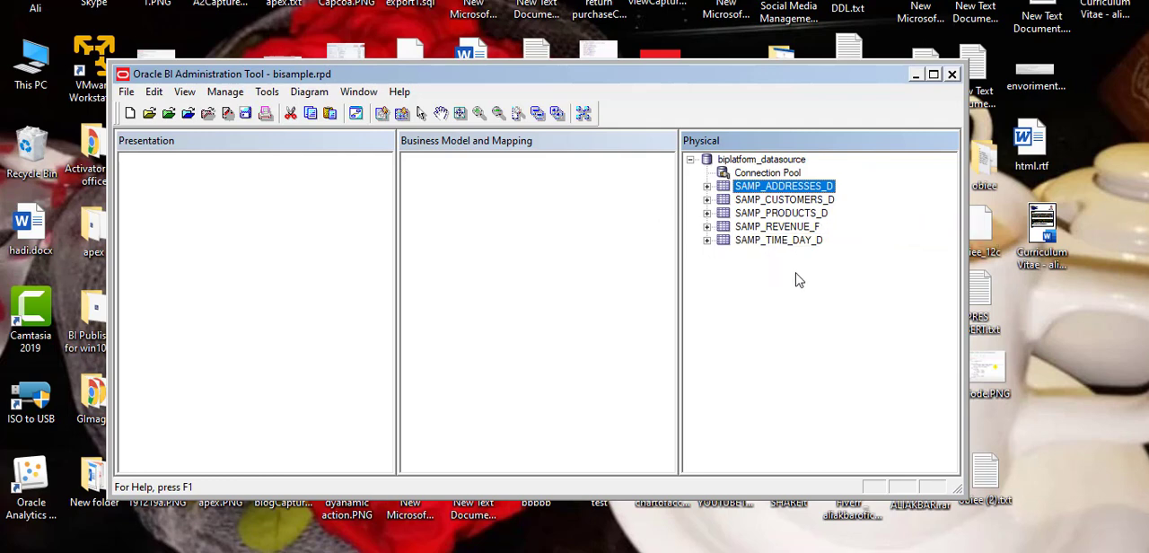
pyautogui.click(934, 79)
pyautogui.click(905, 192)
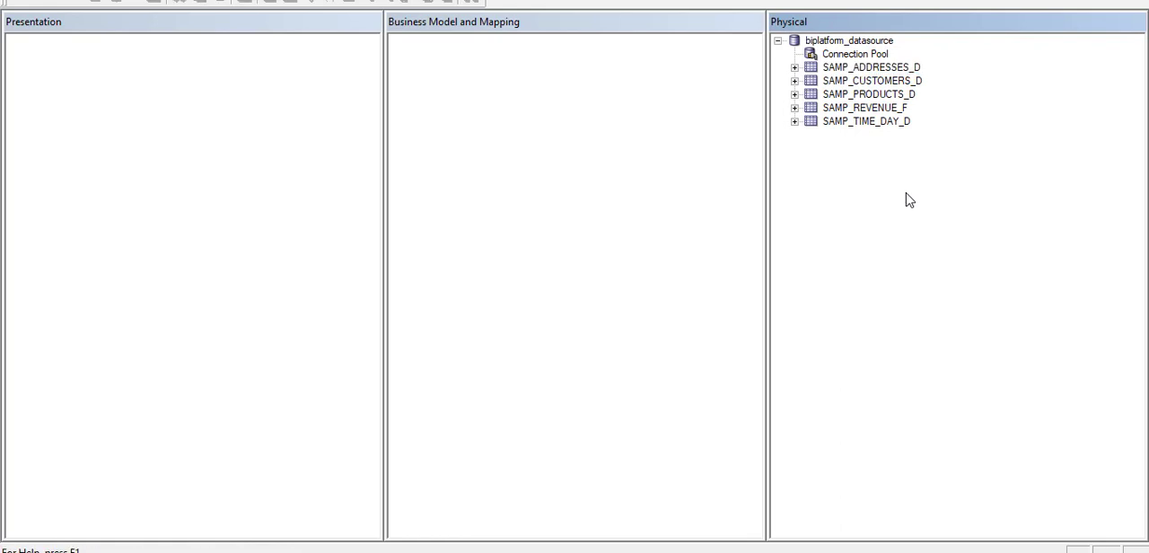
pyautogui.moveTo(864, 131)
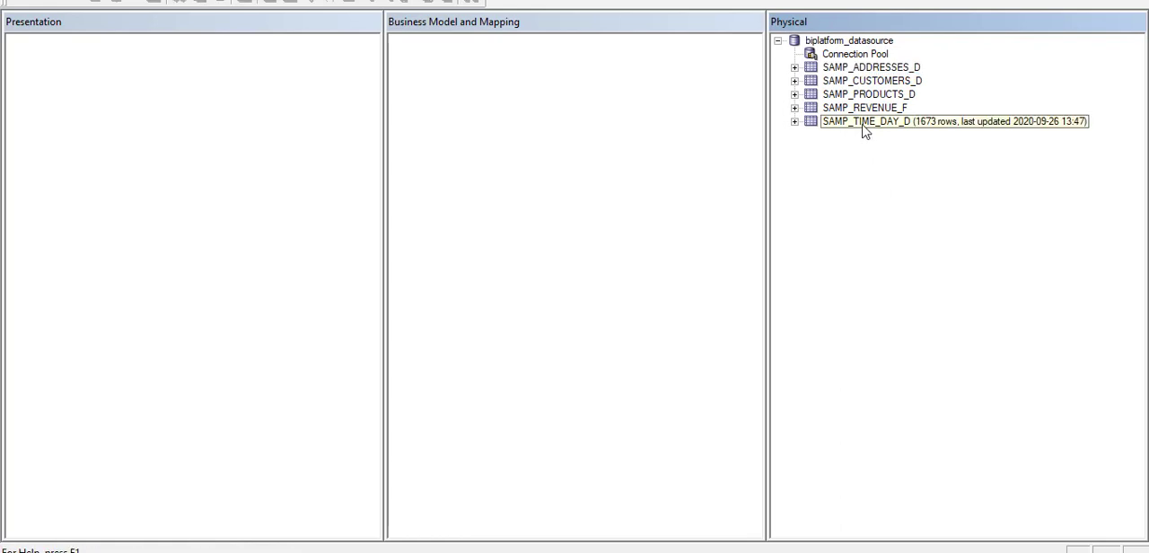
pyautogui.moveTo(862, 113)
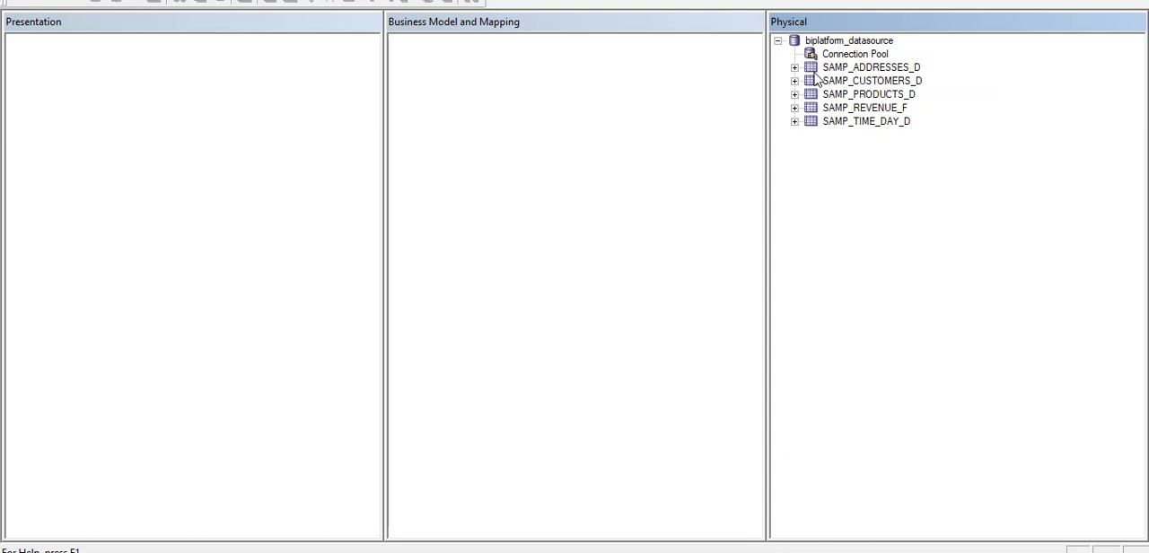
pyautogui.click(819, 69)
pyautogui.rightClick(817, 71)
pyautogui.moveTo(871, 87)
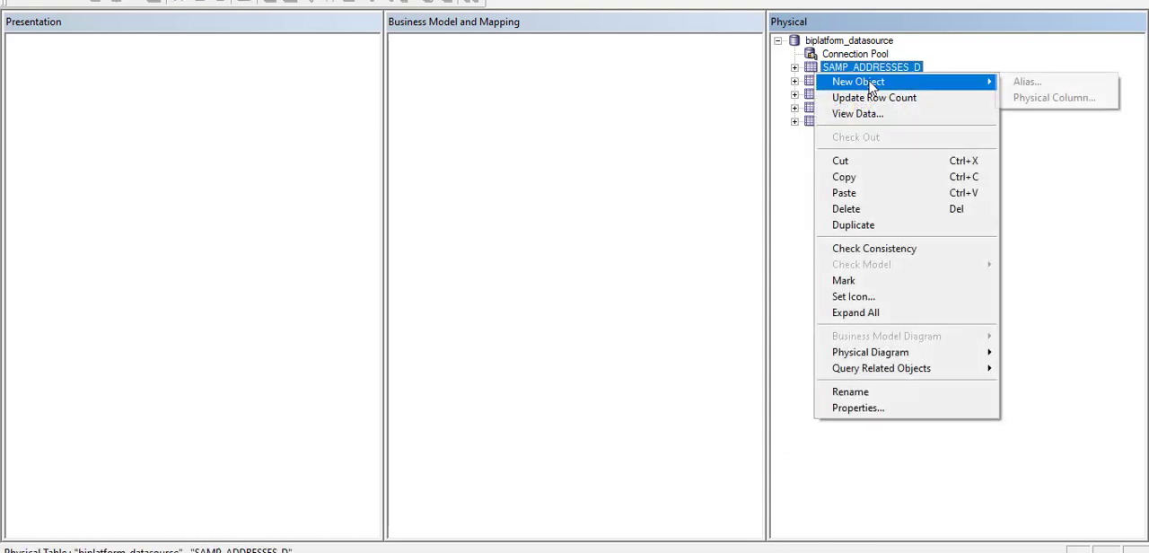
pyautogui.click(1023, 82)
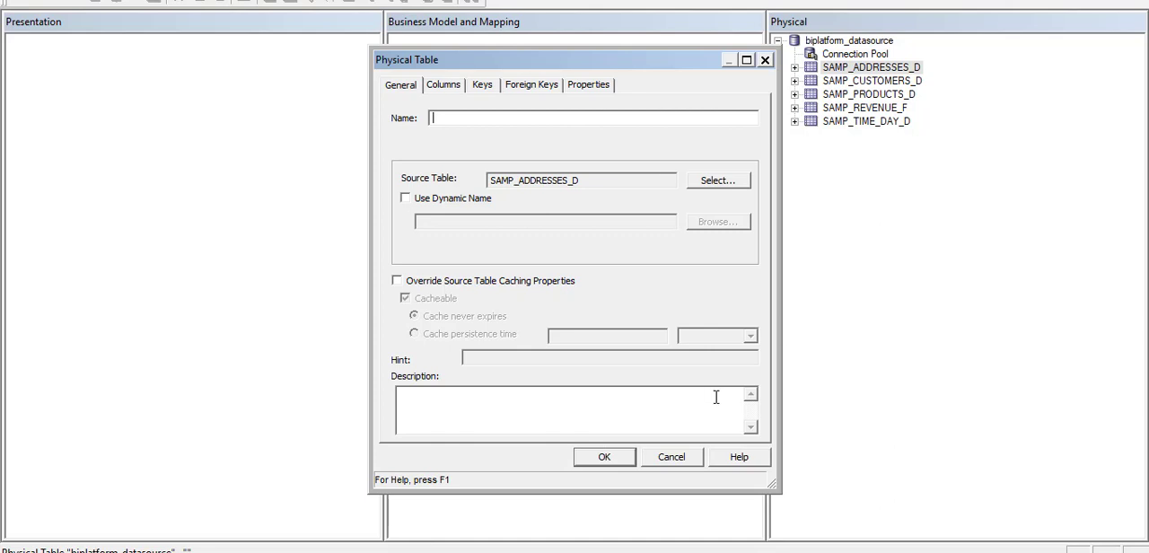
pyautogui.click(673, 461)
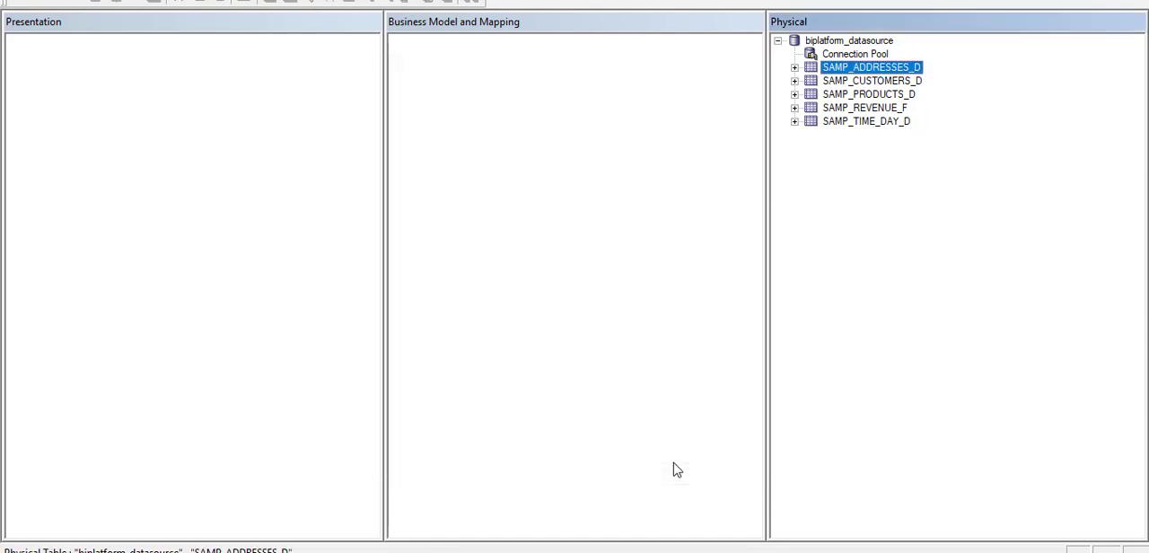
# Create an alias of the SAMP_TIME_DAY_D physical table named D1 Time and review its columns.
pyautogui.click(817, 125)
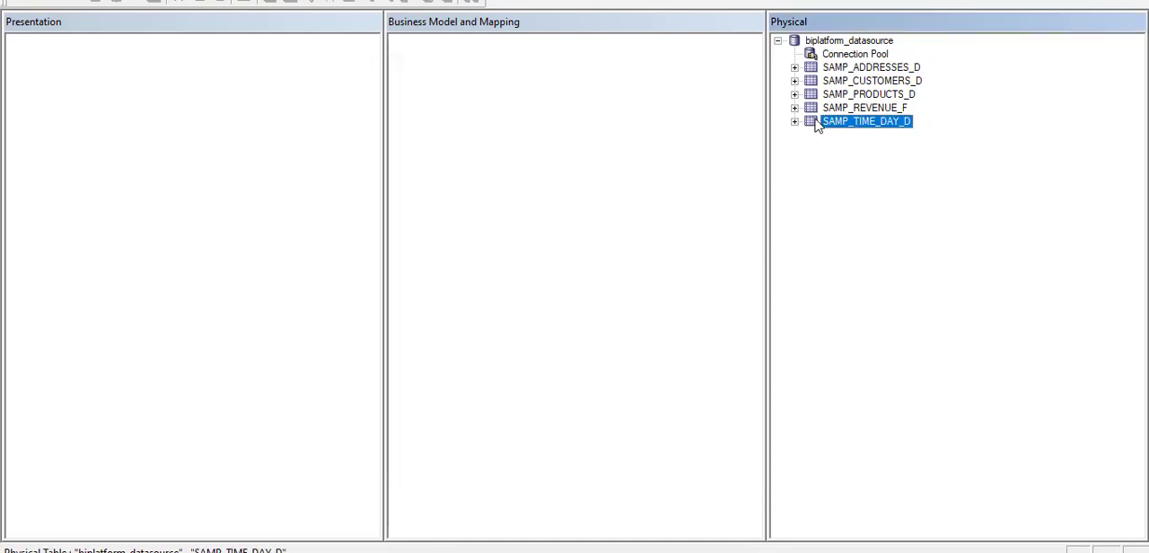
pyautogui.rightClick(816, 125)
pyautogui.moveTo(898, 128)
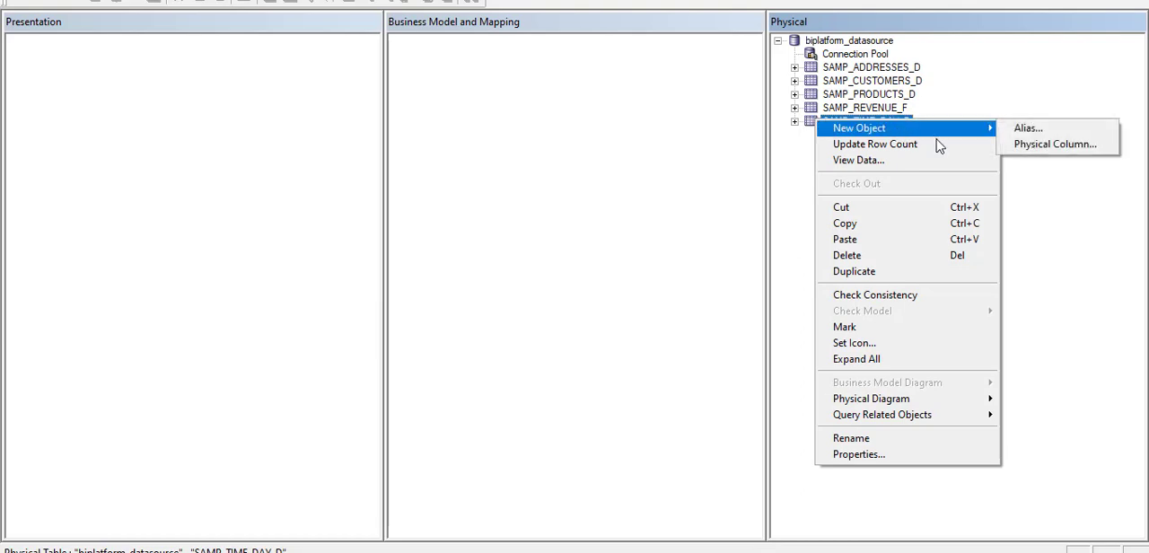
pyautogui.click(1025, 128)
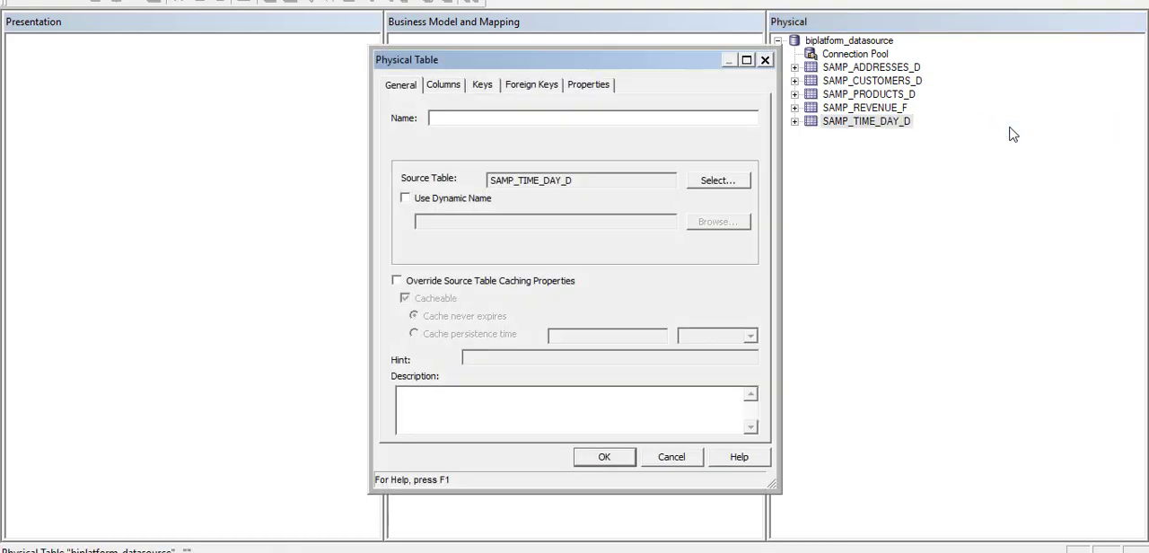
pyautogui.write('D1 Time')
pyautogui.click(598, 466)
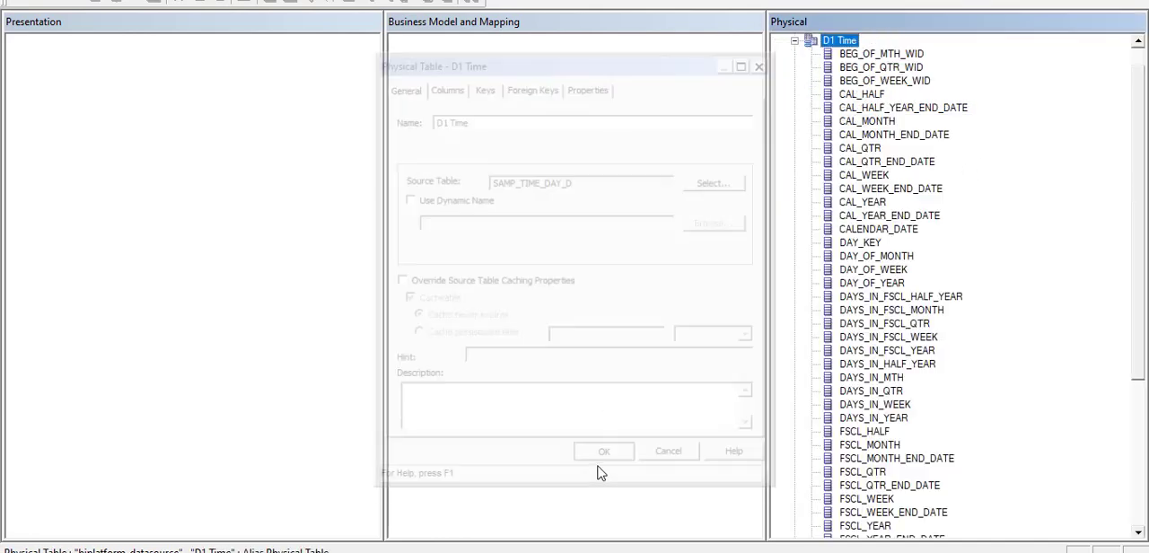
pyautogui.click(794, 42)
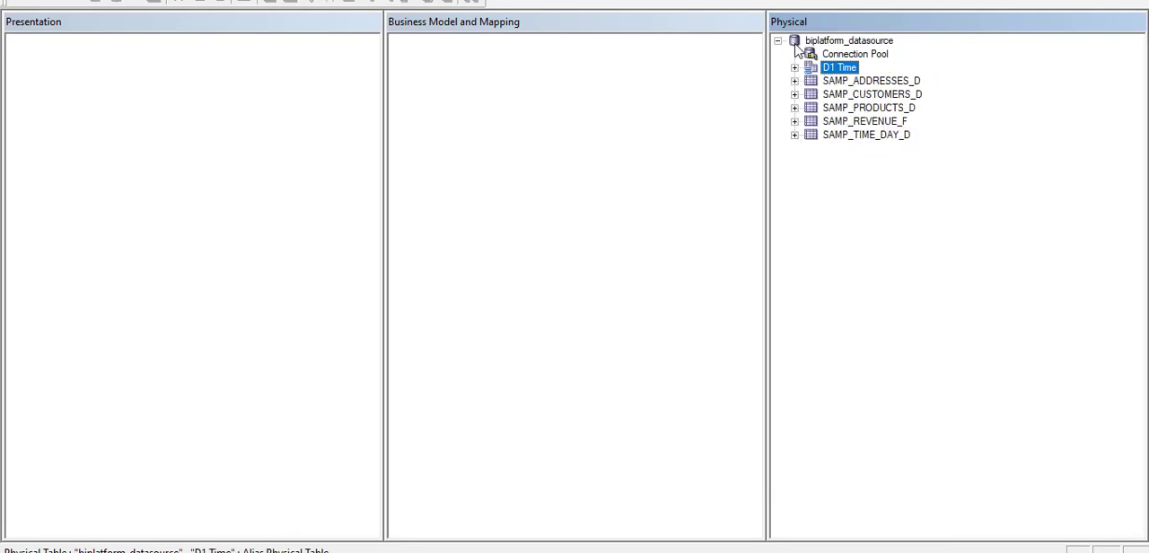
pyautogui.click(810, 135)
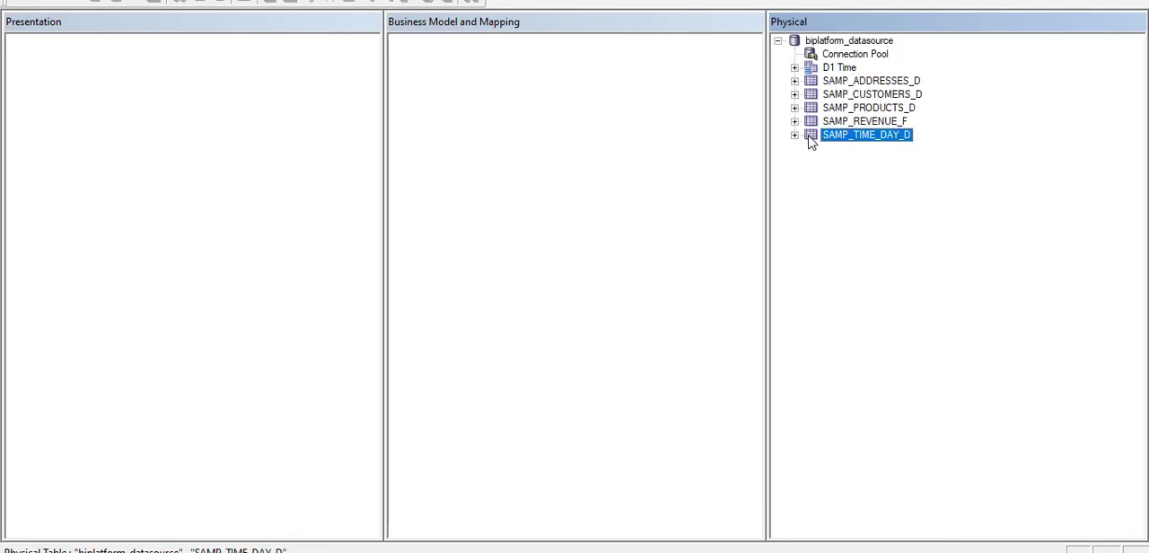
pyautogui.click(795, 68)
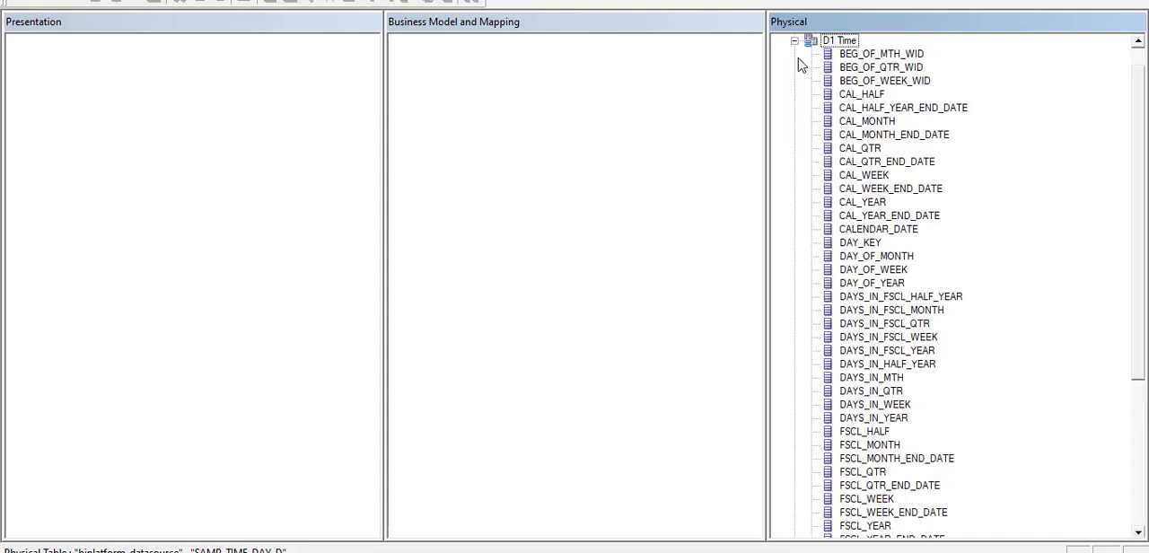
pyautogui.click(795, 42)
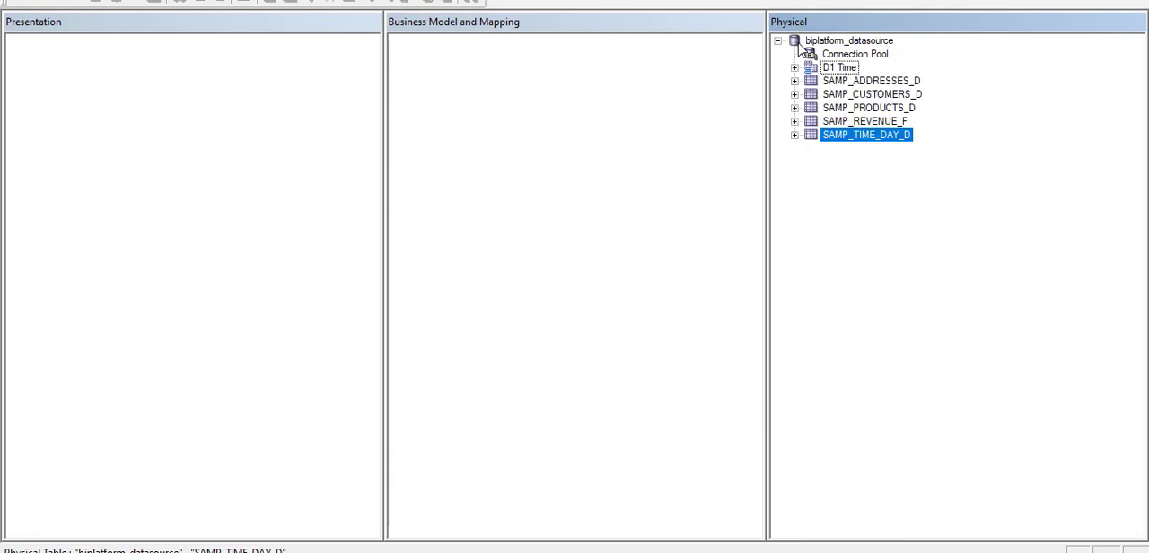
pyautogui.click(948, 159)
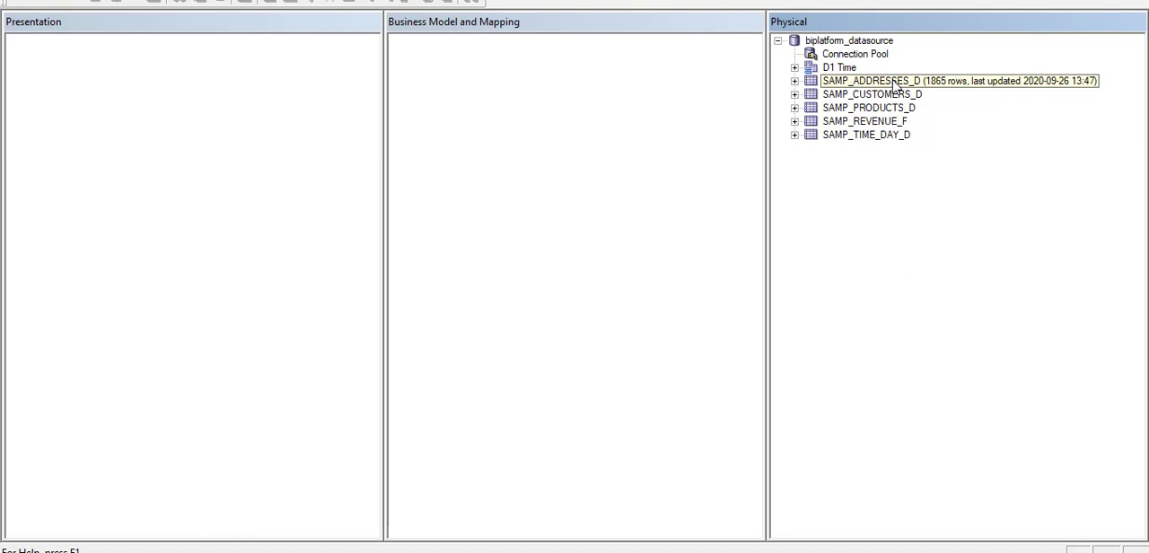
# Create an alias of the SAMP_PRODUCTS_D physical table named D2 Product and collapse its column list.
pyautogui.click(823, 111)
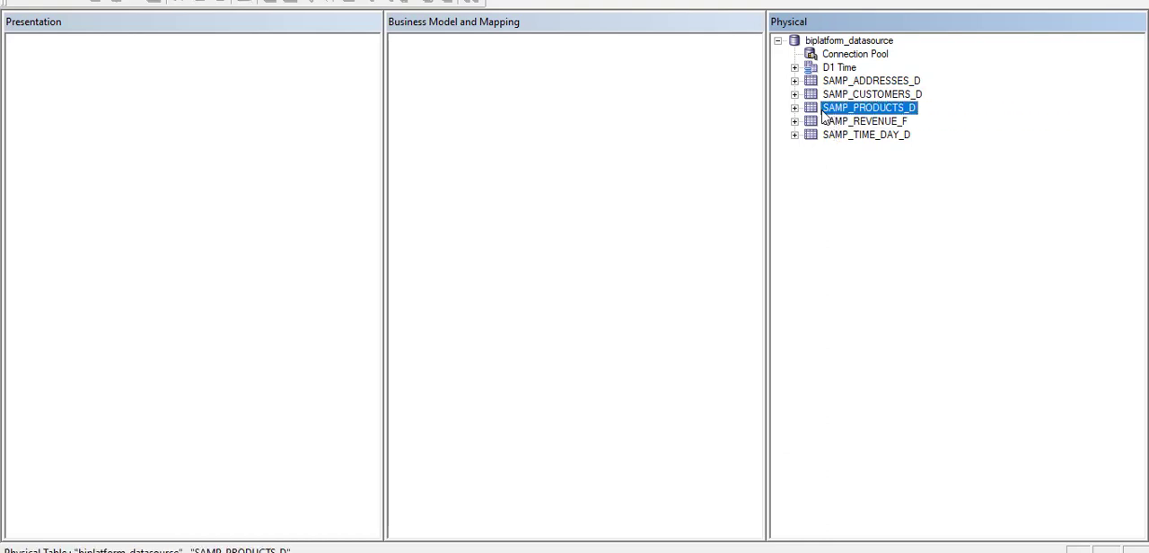
pyautogui.rightClick(823, 113)
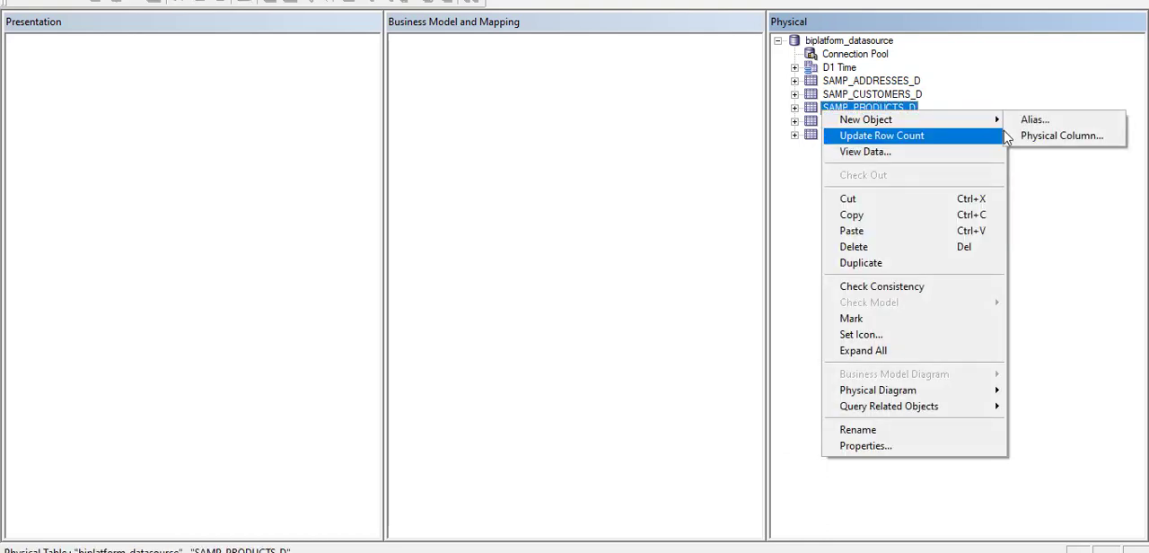
pyautogui.click(1023, 122)
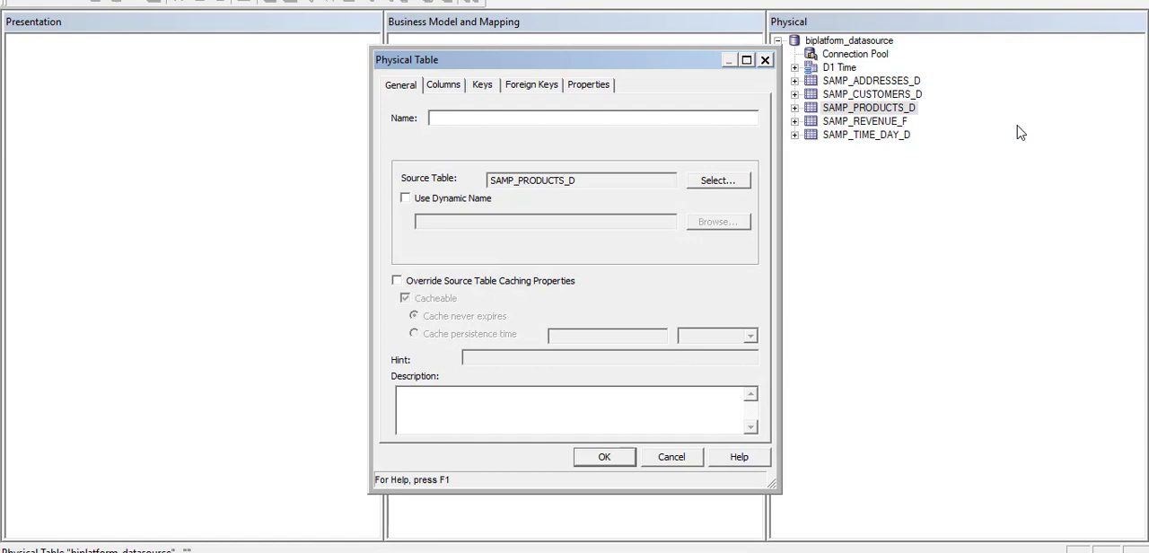
pyautogui.write('D')
pyautogui.write('2')
pyautogui.write('ro')
pyautogui.press('BackSpace')
pyautogui.press('BackSpace')
pyautogui.write('P')
pyautogui.press('BackSpace')
pyautogui.press('BackSpace')
pyautogui.write('Ptodu')
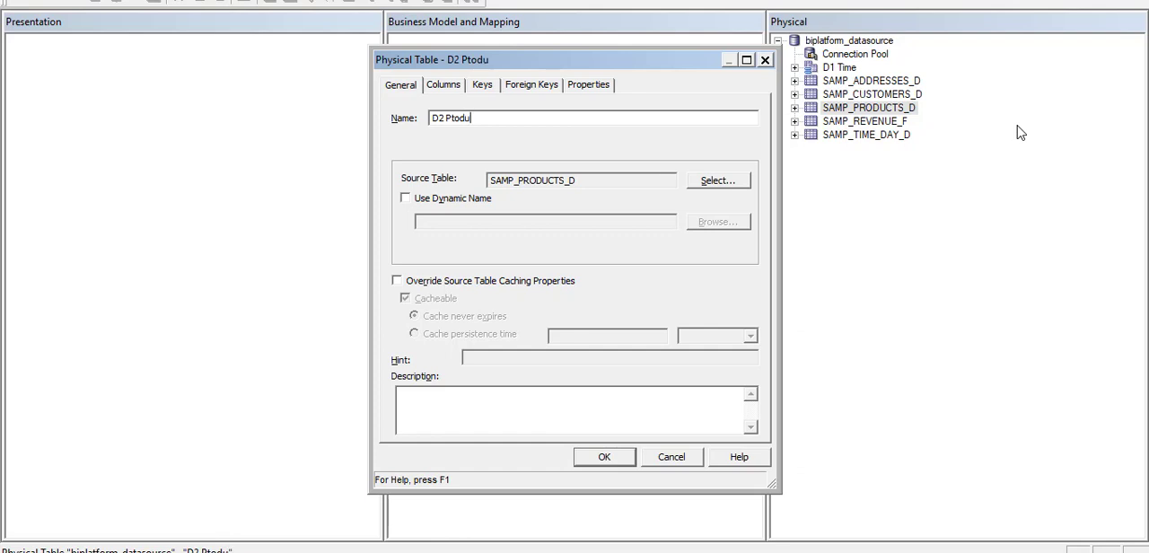
pyautogui.write('ct')
pyautogui.press('Left')
pyautogui.press('Left')
pyautogui.press('Left')
pyautogui.press('Left')
pyautogui.press('Left')
pyautogui.press('BackSpace')
pyautogui.write('r')
pyautogui.click(604, 457)
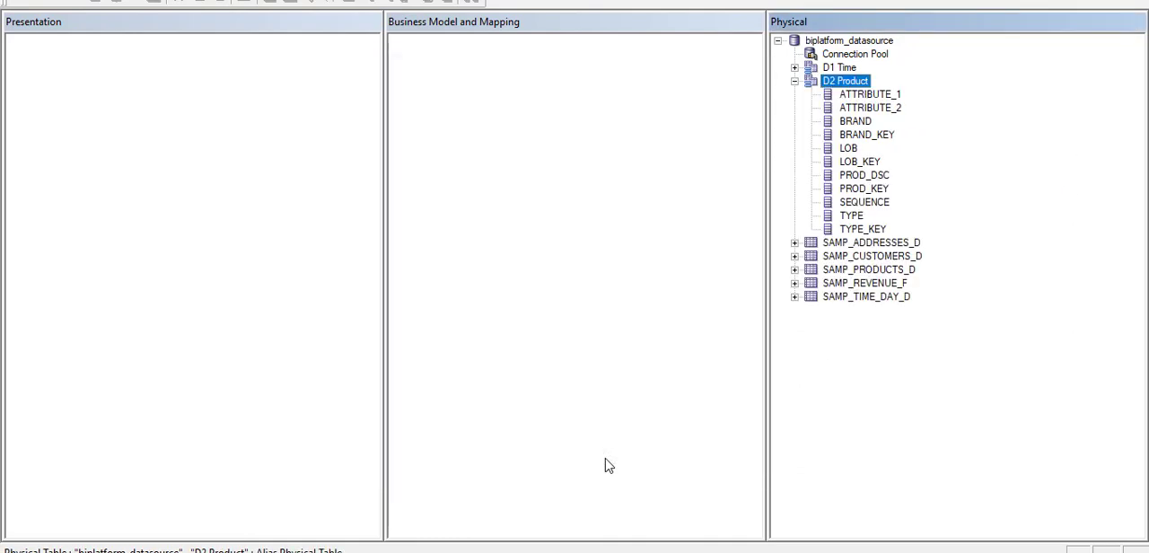
pyautogui.click(795, 80)
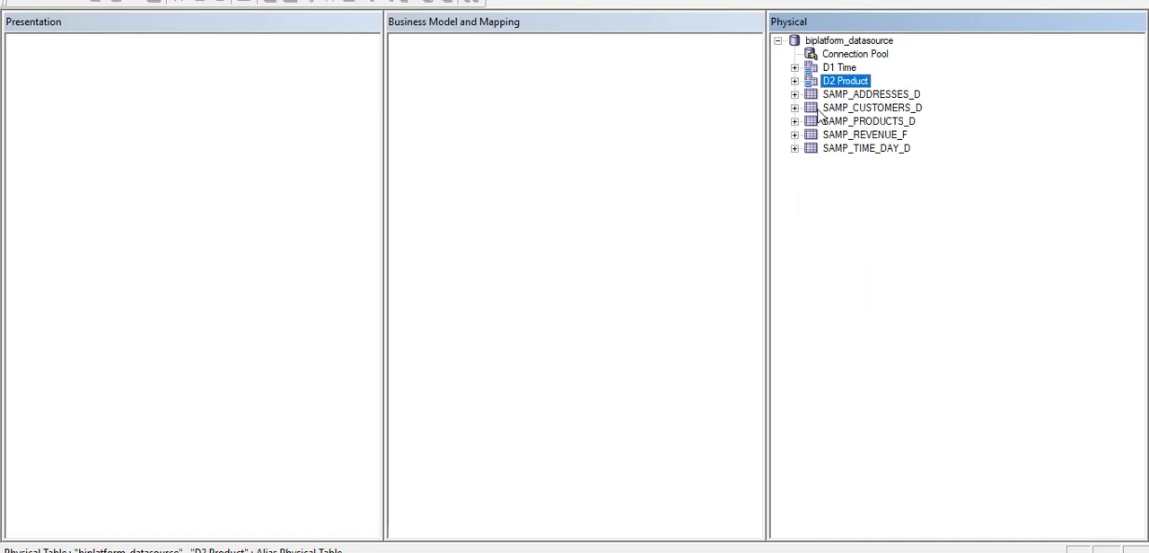
# Create an alias of the SAMP_CUSTOMERS_D physical table named D3 Customers and collapse its column list.
pyautogui.rightClick(815, 109)
pyautogui.moveTo(902, 120)
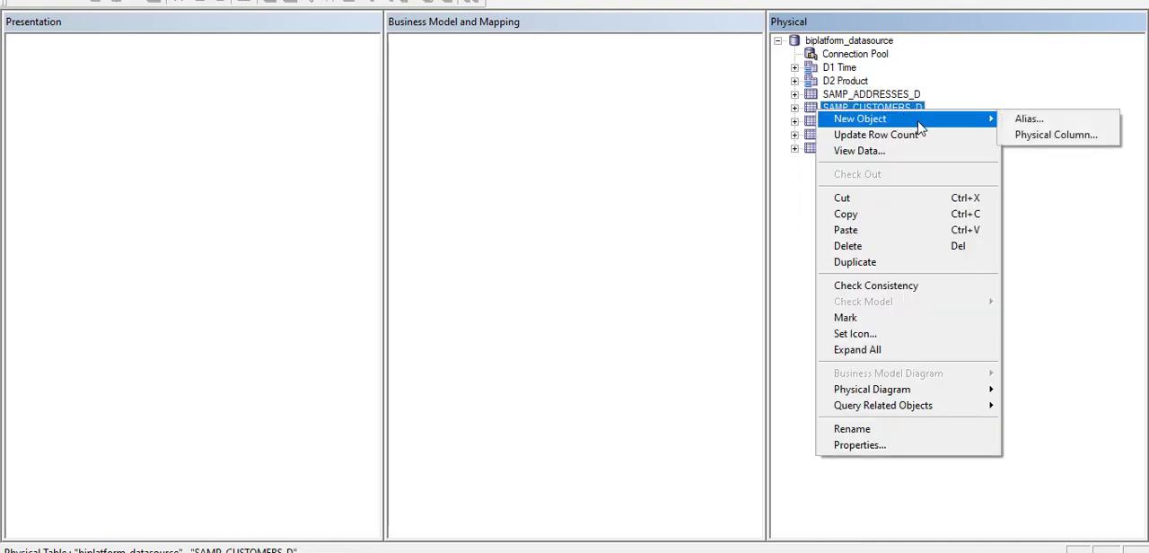
pyautogui.click(1017, 124)
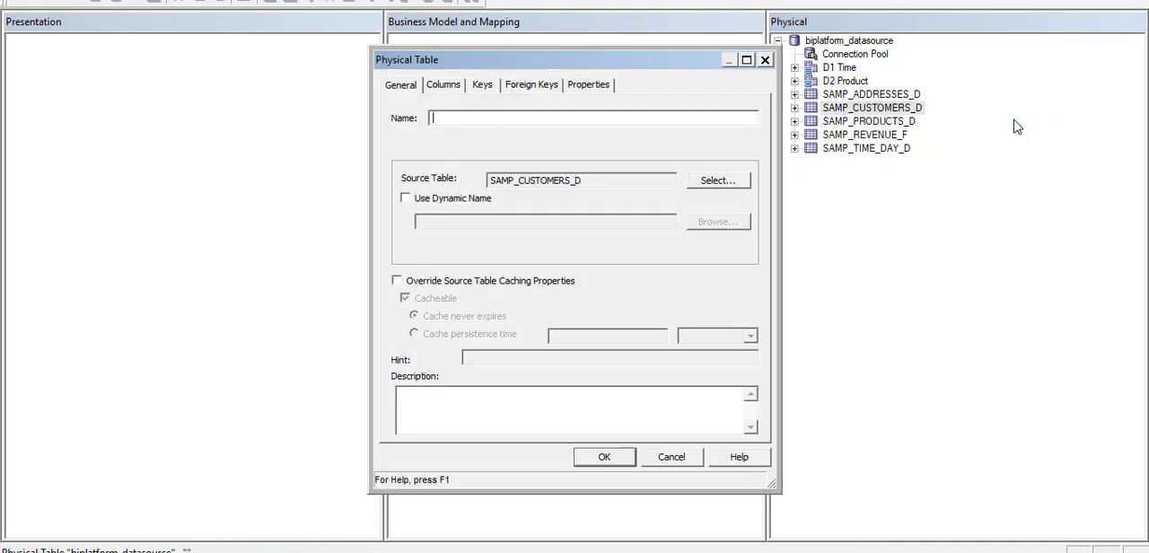
pyautogui.write('D3 Custom')
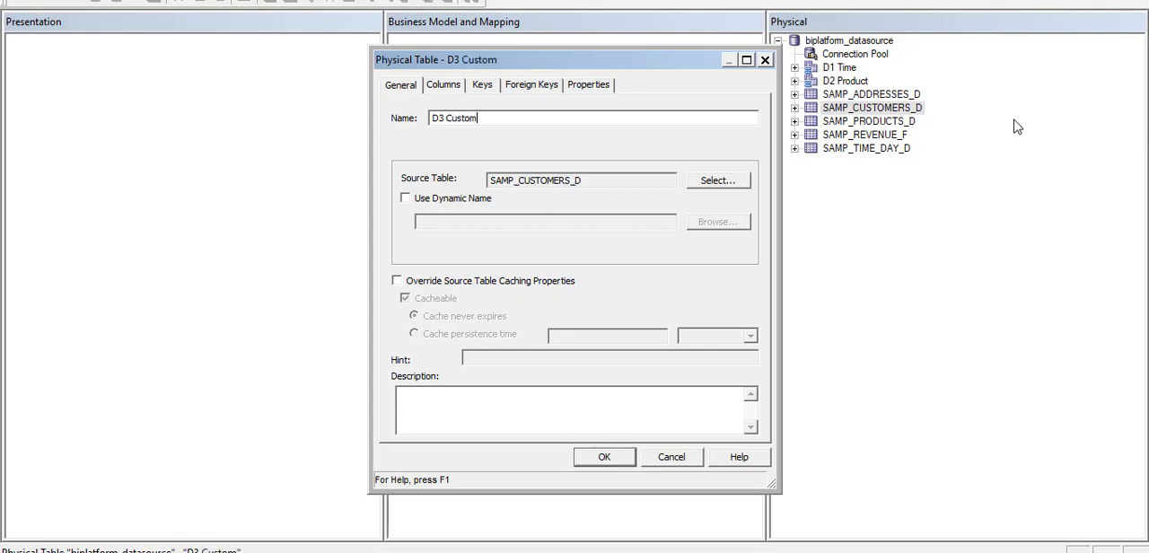
pyautogui.write('ers')
pyautogui.click(600, 462)
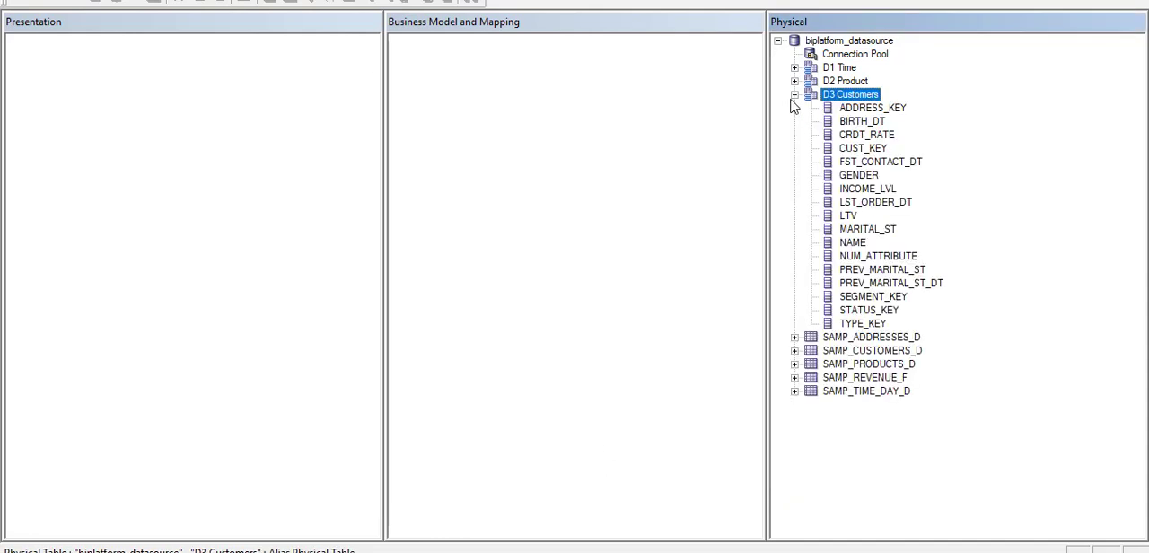
pyautogui.click(794, 95)
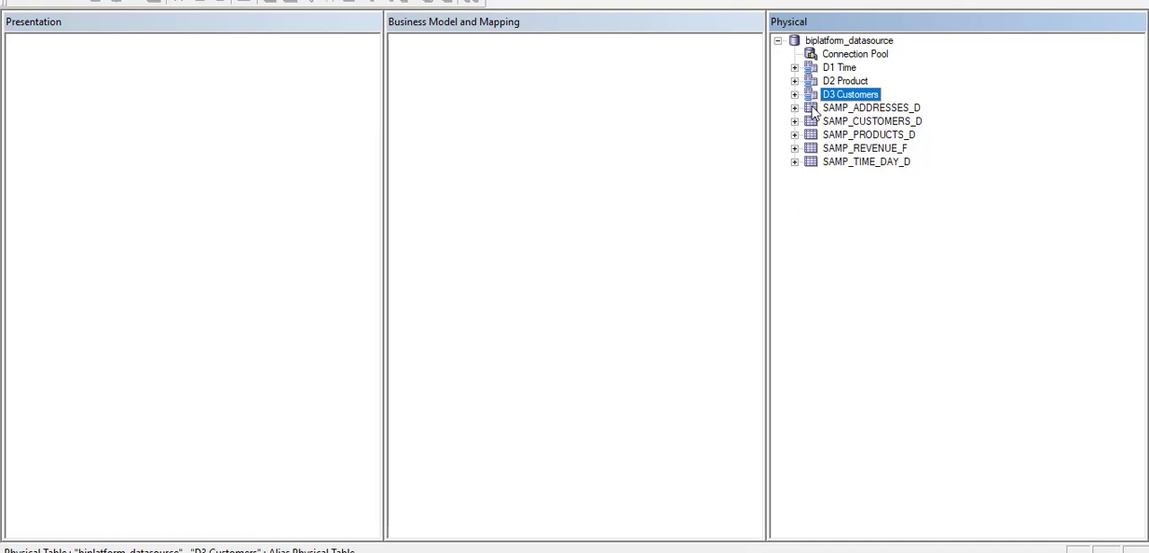
# Create an alias of the SAMP_ADDRESSES_D physical table named D4 Address and collapse its column list.
pyautogui.click(817, 108)
pyautogui.rightClick(813, 107)
pyautogui.moveTo(908, 124)
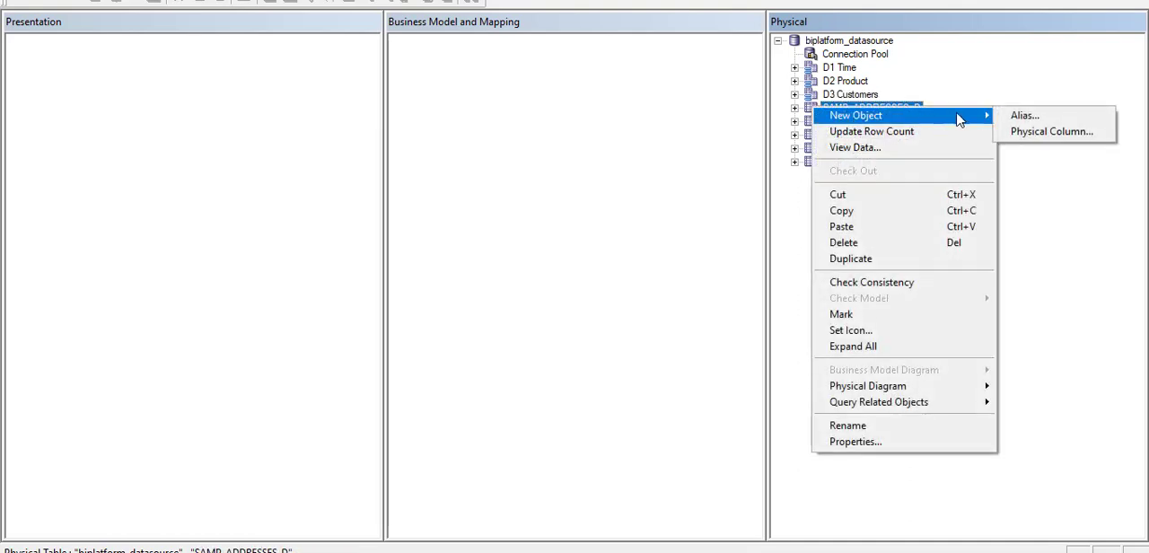
pyautogui.click(1000, 119)
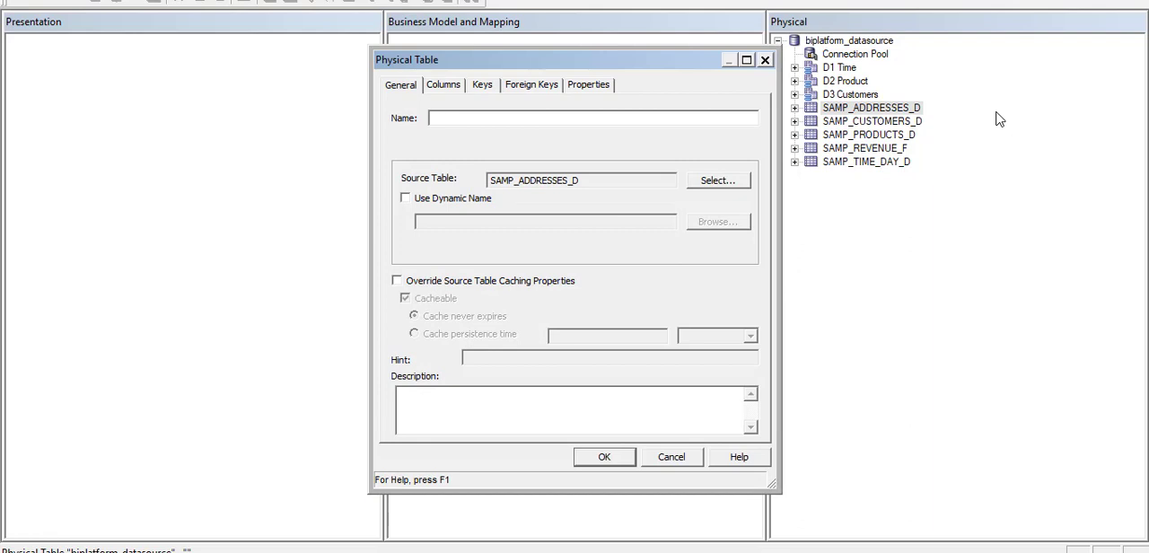
pyautogui.write('D4 Address')
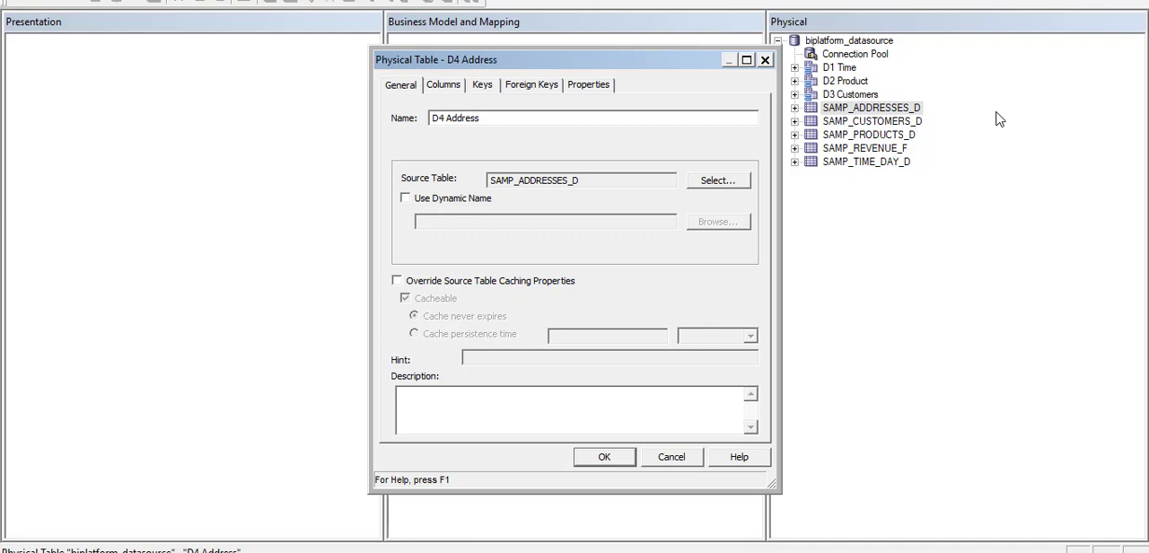
pyautogui.click(605, 458)
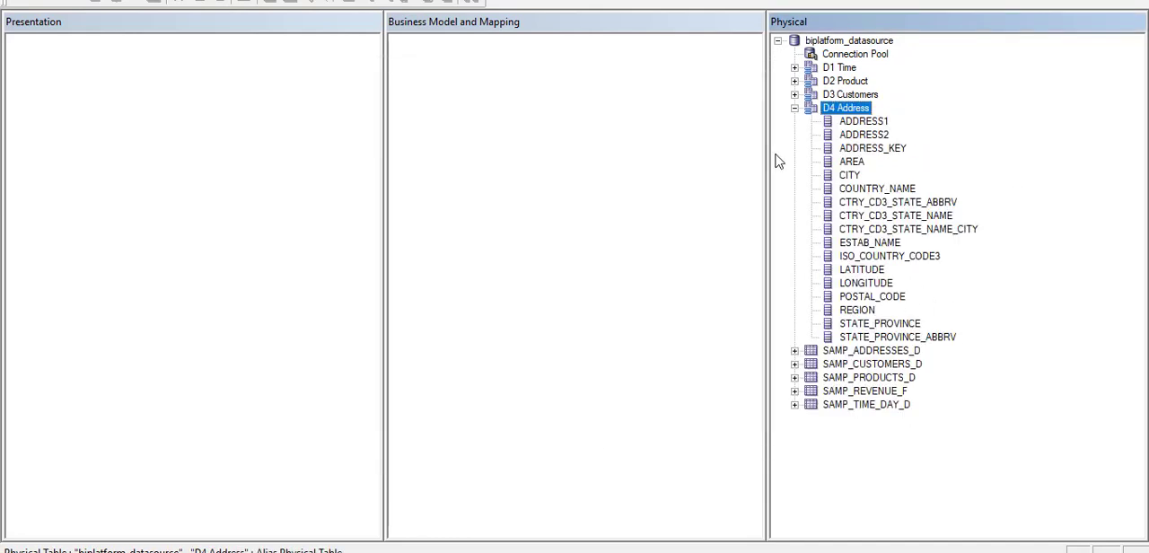
pyautogui.click(794, 108)
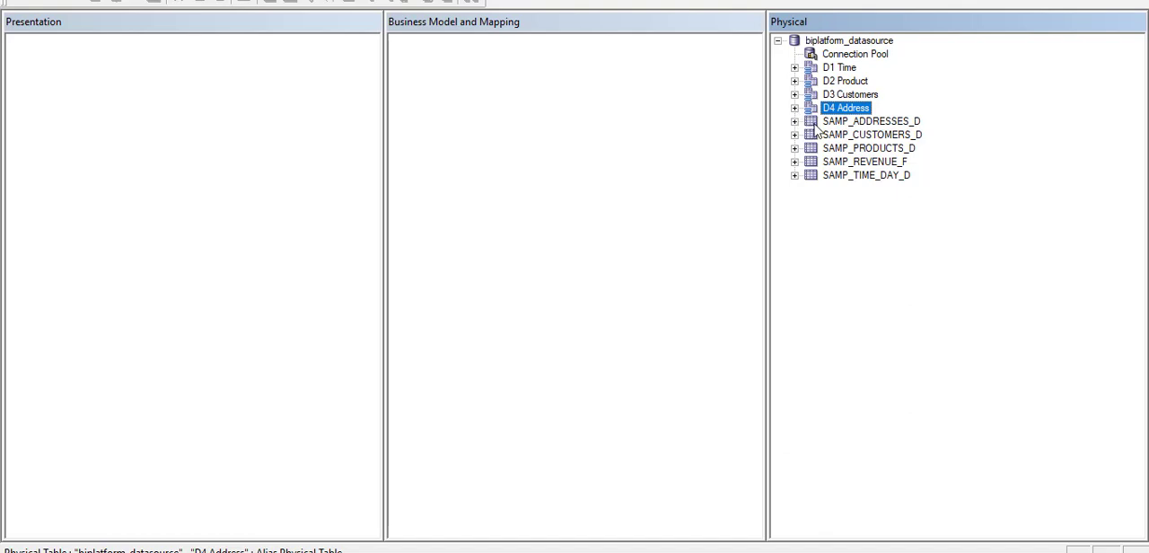
# Create an alias of the SAMP_REVENUE_F physical table named F1 Revenue and collapse its column list.
pyautogui.rightClick(838, 166)
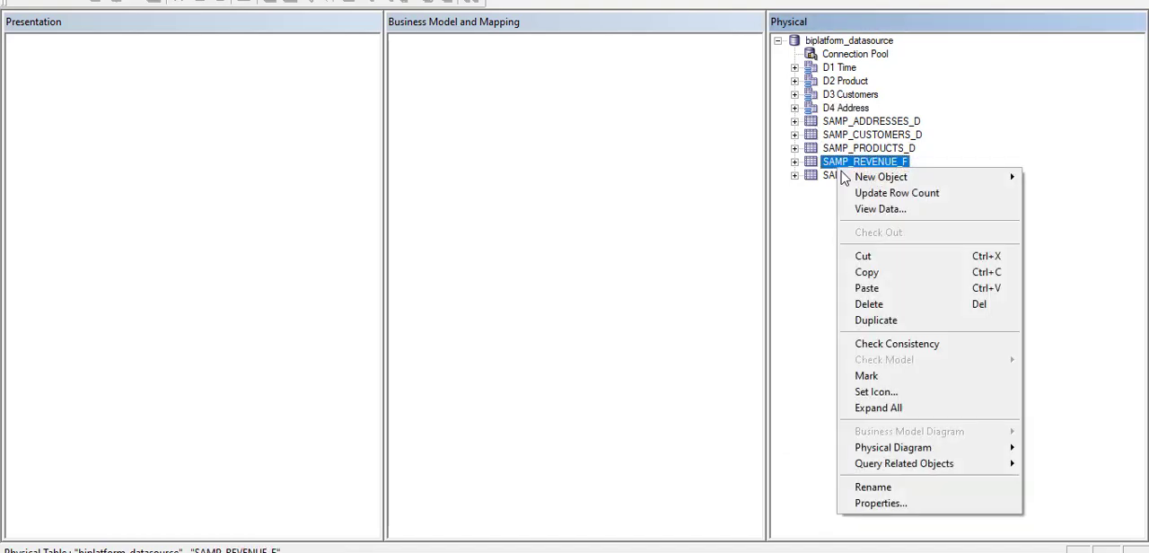
pyautogui.moveTo(943, 184)
pyautogui.click(1037, 184)
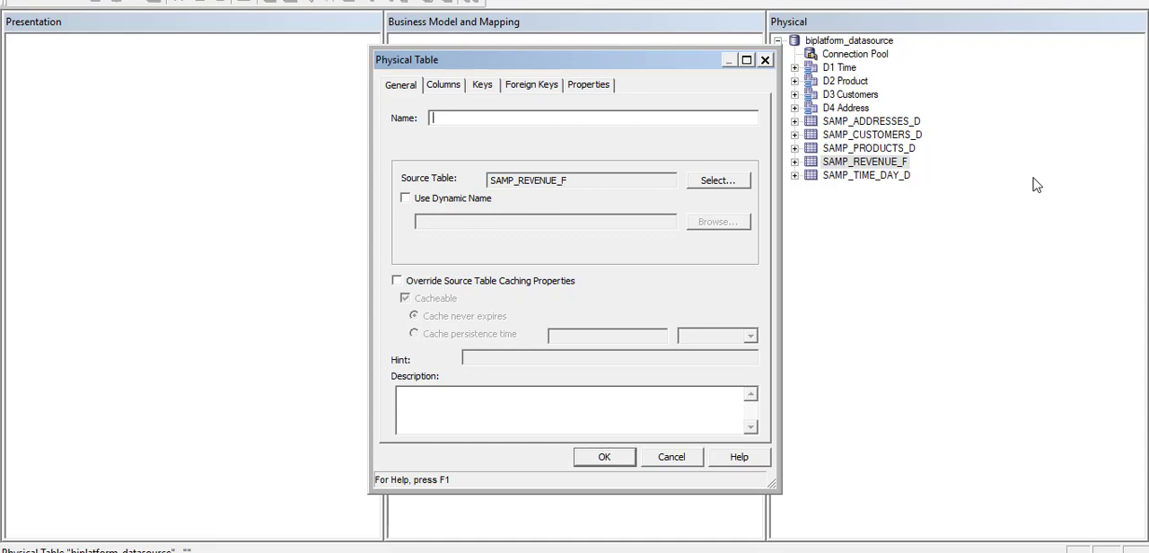
pyautogui.write('F1 Revenue')
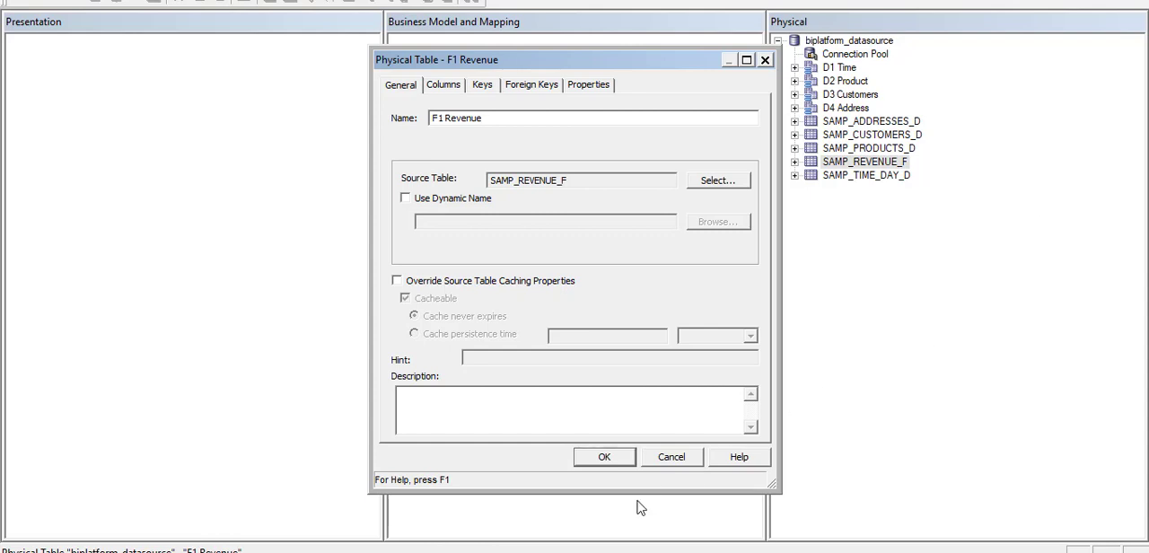
pyautogui.click(616, 465)
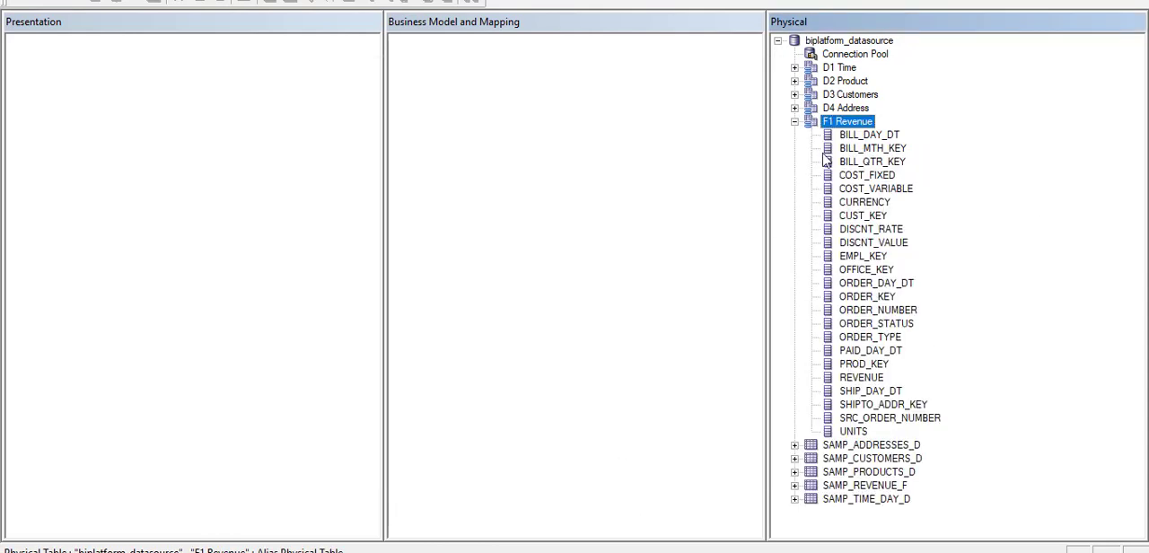
pyautogui.click(795, 121)
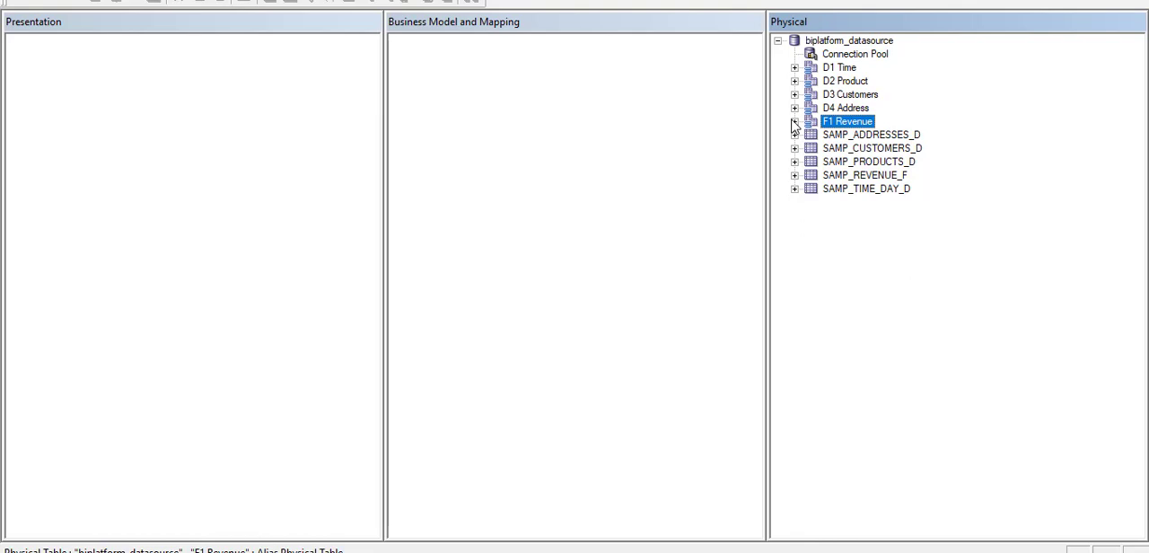
# Preview the five alias tables in a physical diagram of the selected objects only, shifting D2 Product and D4 Address before closing it.
pyautogui.hotkey('shift', 'Up')
pyautogui.hotkey('shift', 'Up')
pyautogui.hotkey('shift', 'Up')
pyautogui.hotkey('shift', 'Up')
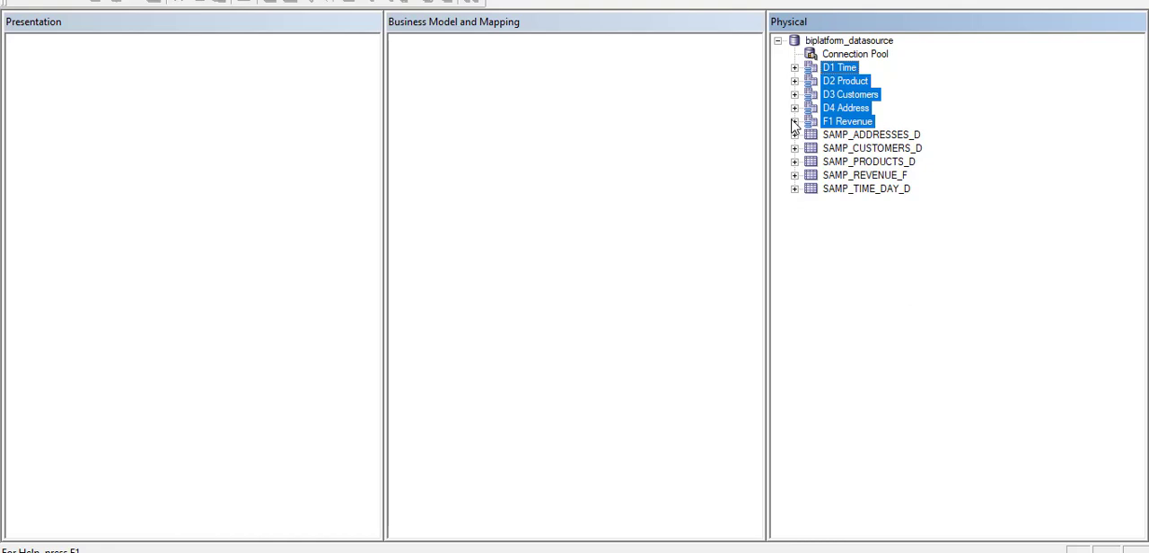
pyautogui.rightClick(841, 106)
pyautogui.moveTo(959, 355)
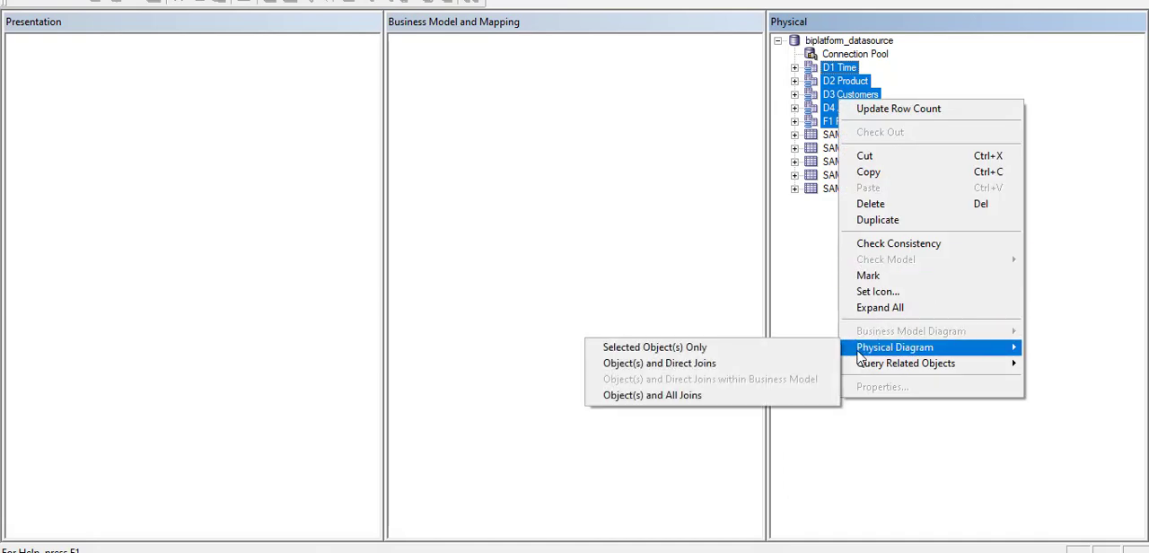
pyautogui.click(805, 349)
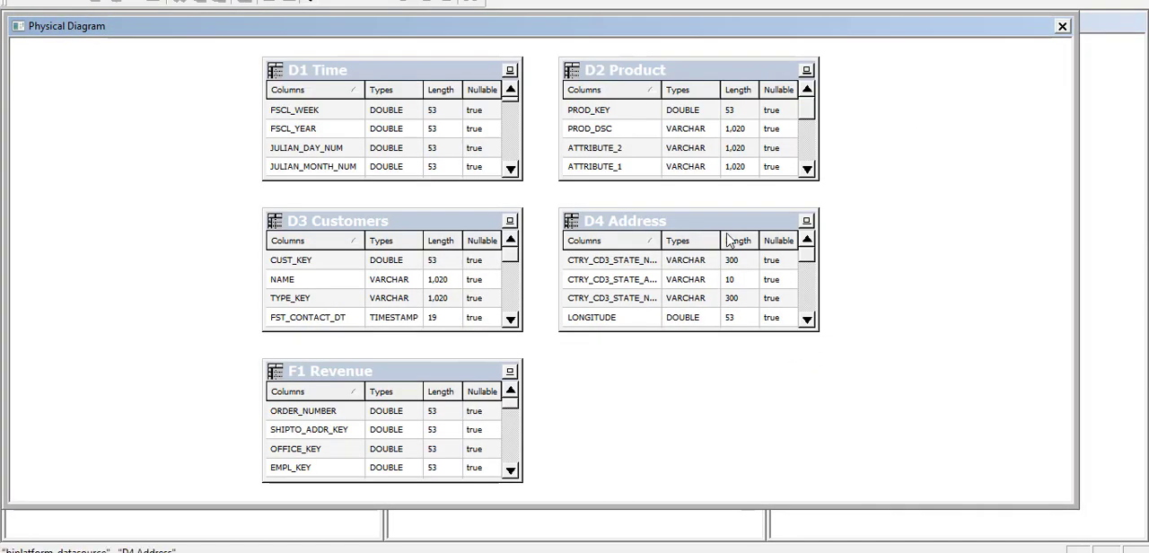
pyautogui.moveTo(693, 77); pyautogui.dragTo(740, 86)
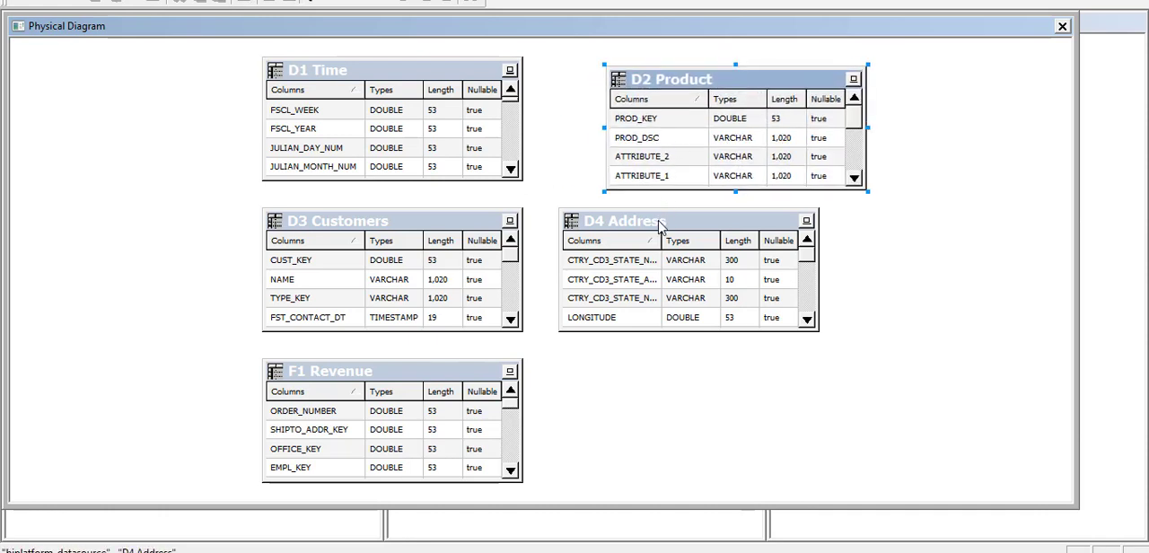
pyautogui.moveTo(662, 225); pyautogui.dragTo(724, 257)
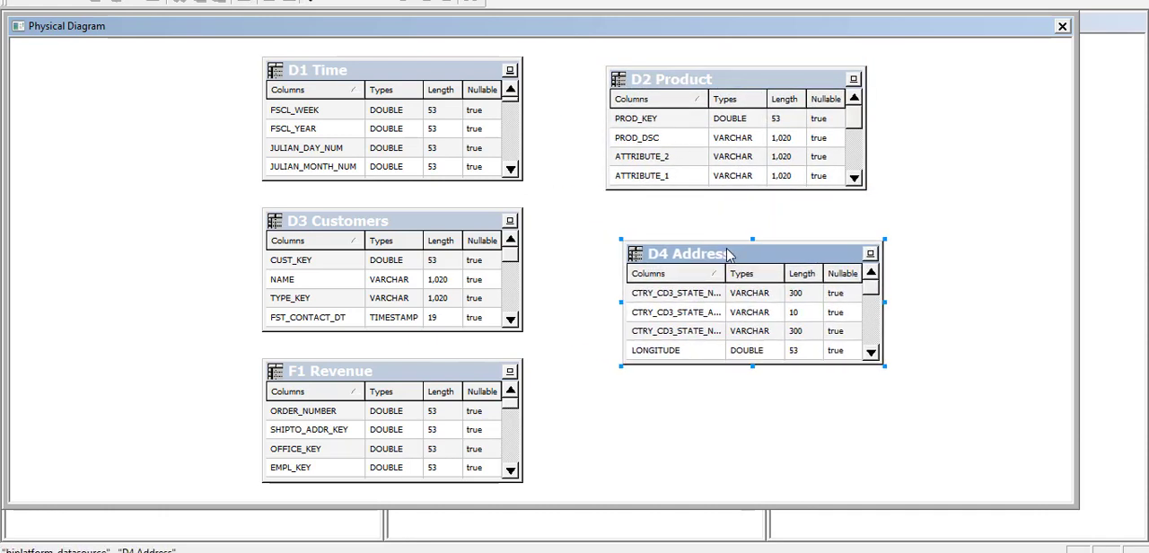
pyautogui.click(1062, 28)
pyautogui.click(967, 85)
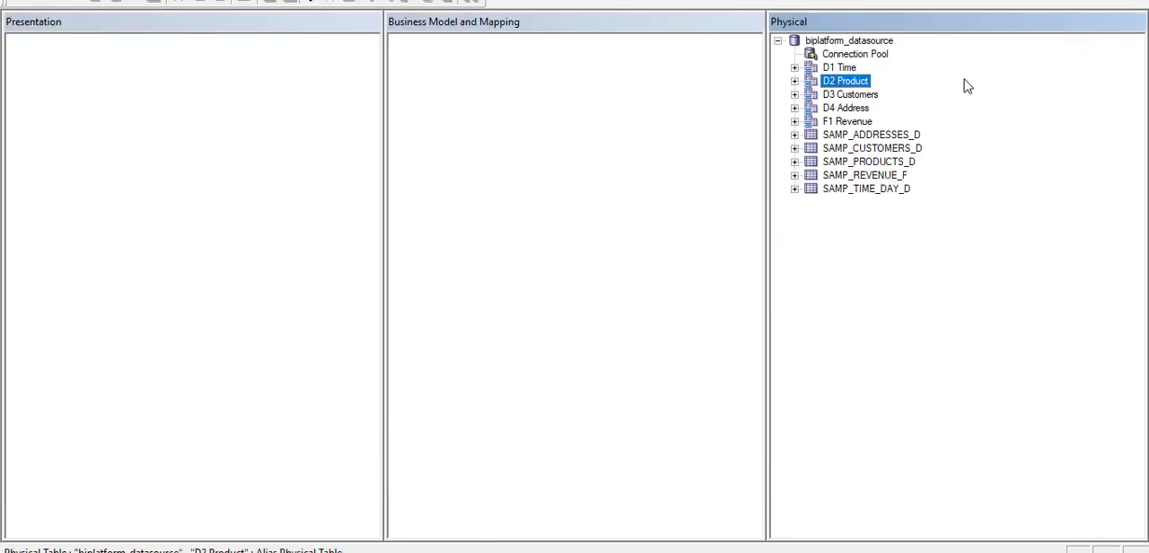
# View the data of the SAMP_ADDRESSES_D physical table and enable the Distinct option.
pyautogui.click(877, 139)
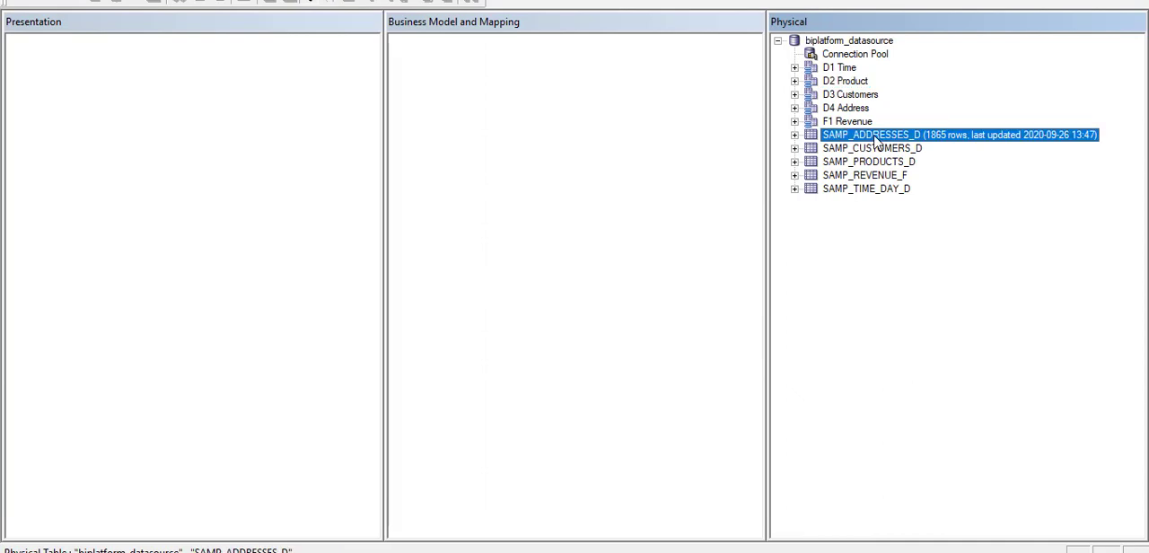
pyautogui.rightClick(877, 142)
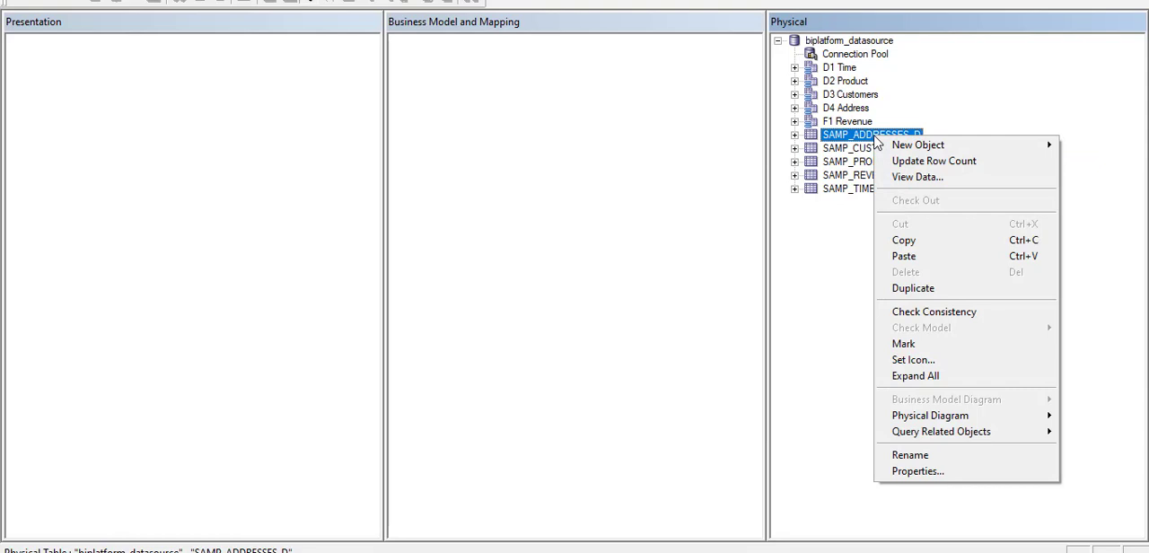
pyautogui.click(898, 177)
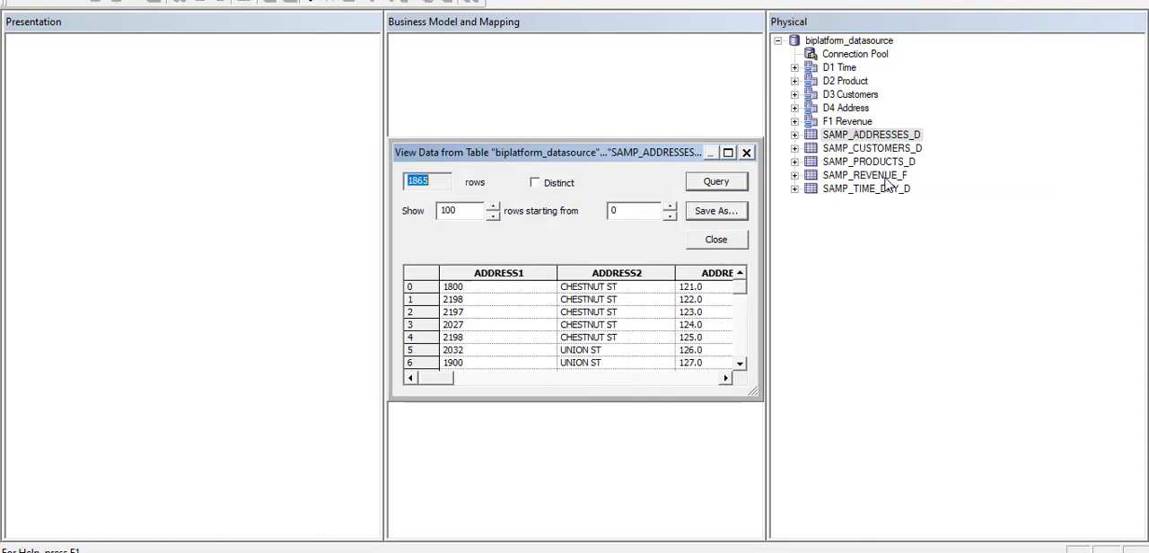
pyautogui.click(535, 184)
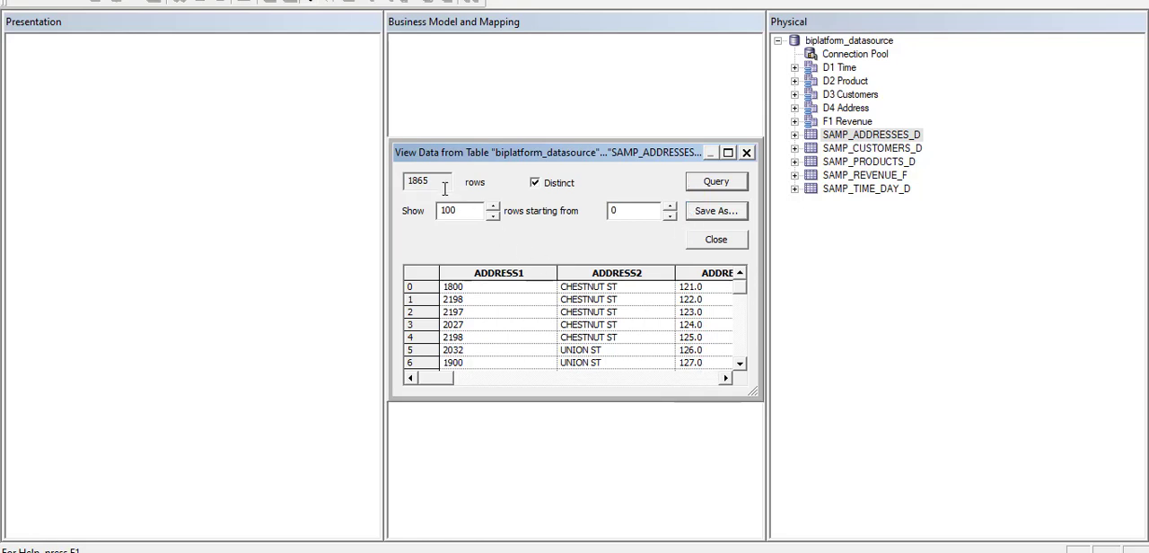
# Check the data view's row limit and its export options, and close it without saving a file.
pyautogui.click(467, 212)
pyautogui.doubleClick(483, 211)
pyautogui.click(483, 211)
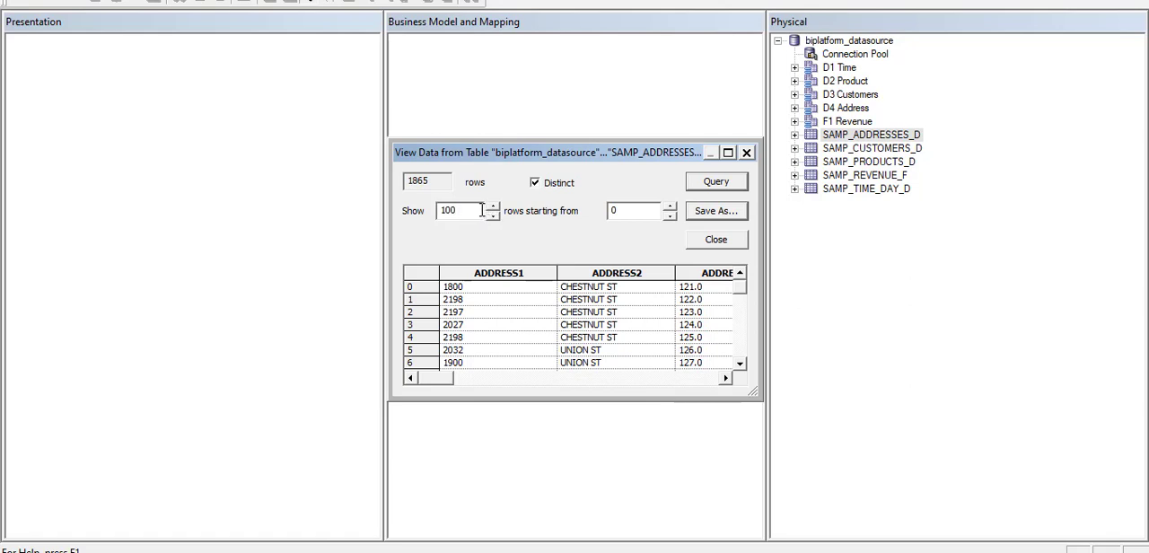
pyautogui.click(718, 212)
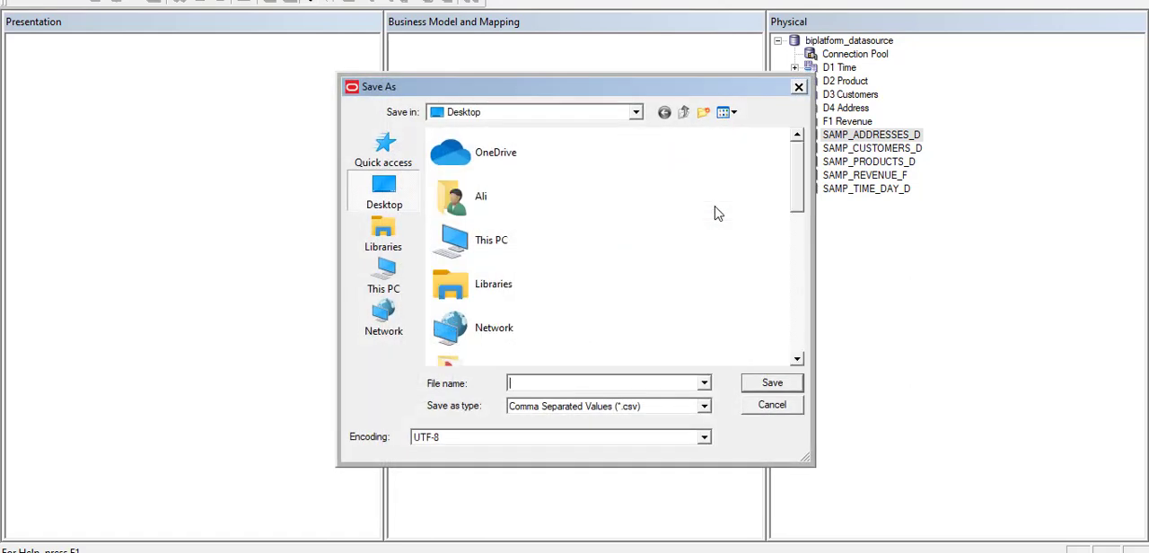
pyautogui.click(772, 405)
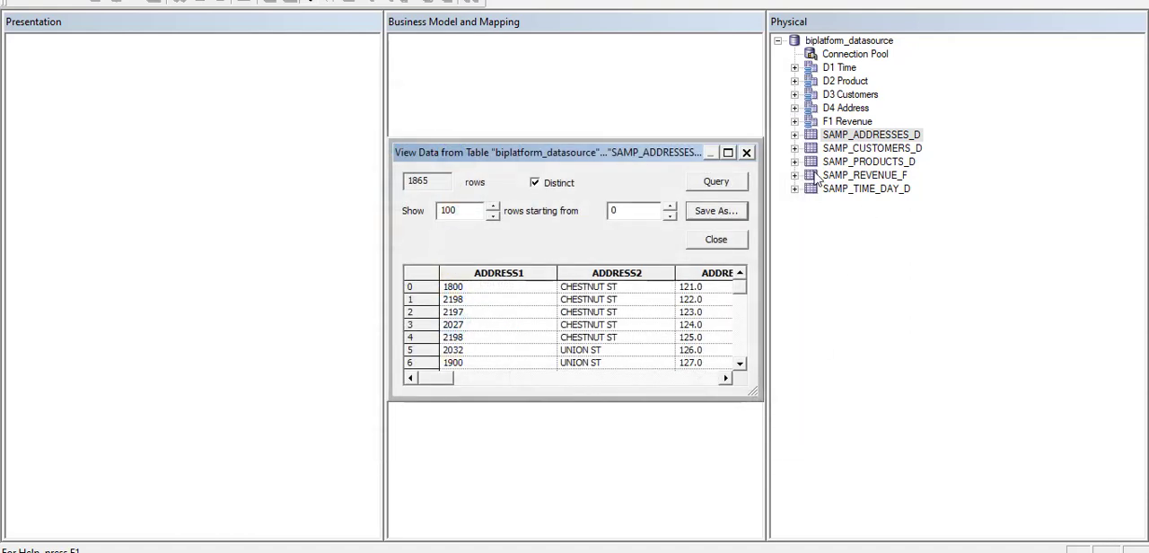
pyautogui.click(714, 240)
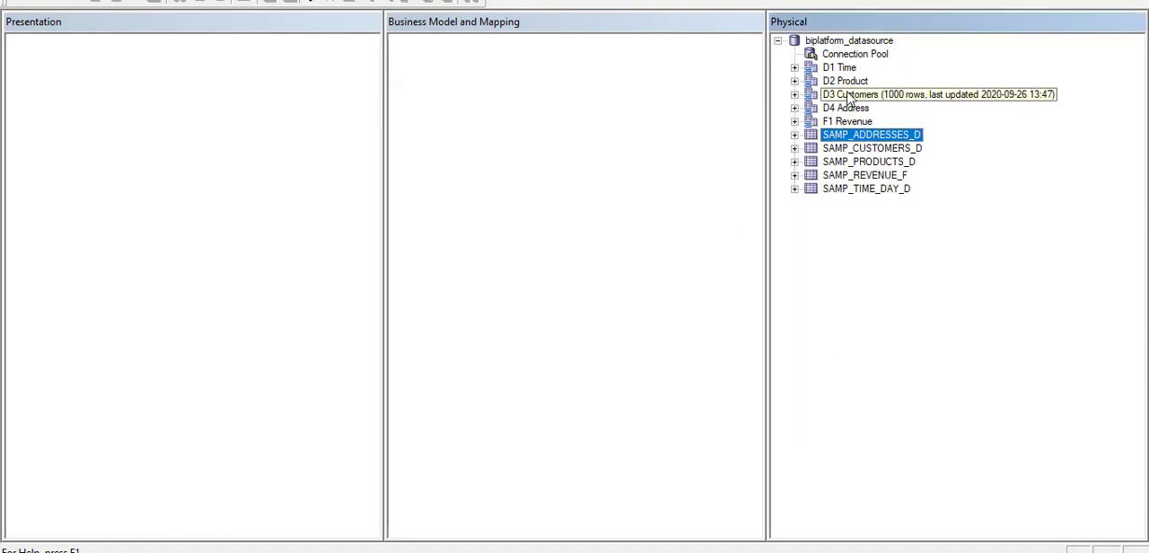
# View the data of the D1 Time alias in an enlarged window, examining its period-name columns, and close it.
pyautogui.rightClick(819, 72)
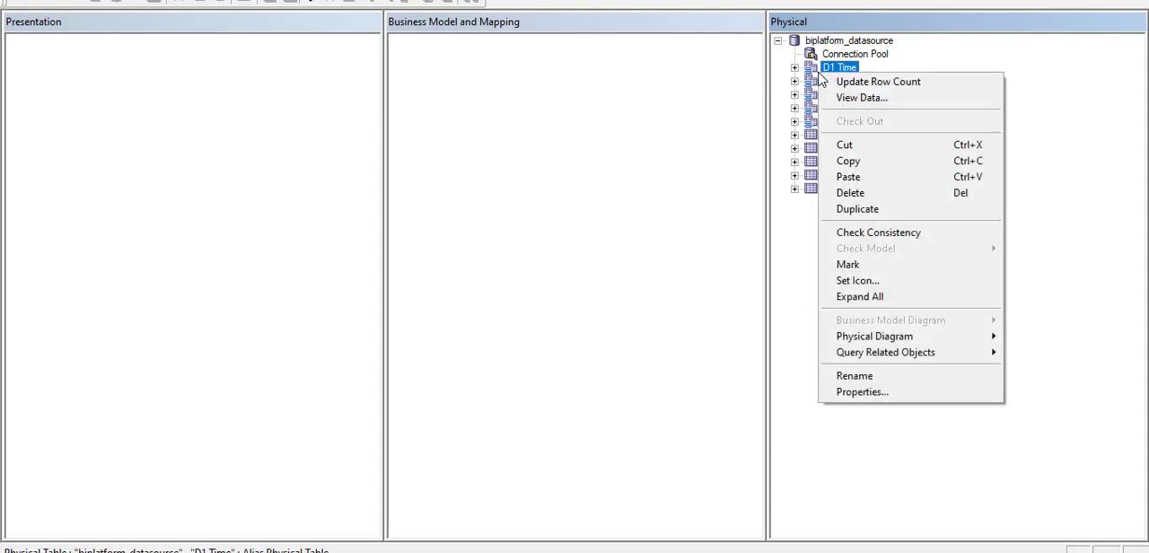
pyautogui.click(842, 101)
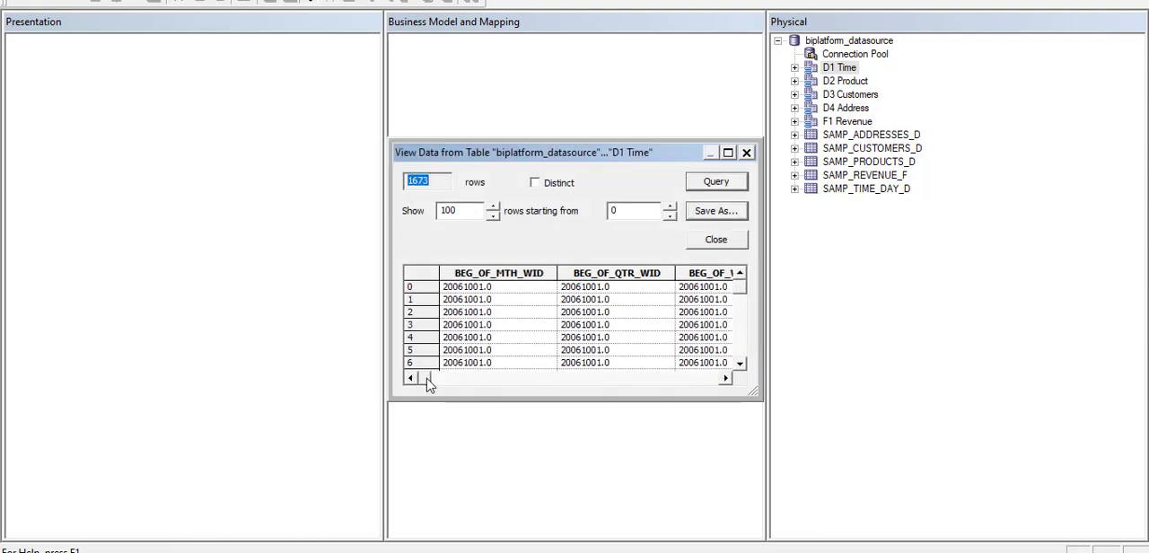
pyautogui.moveTo(426, 383); pyautogui.dragTo(628, 346)
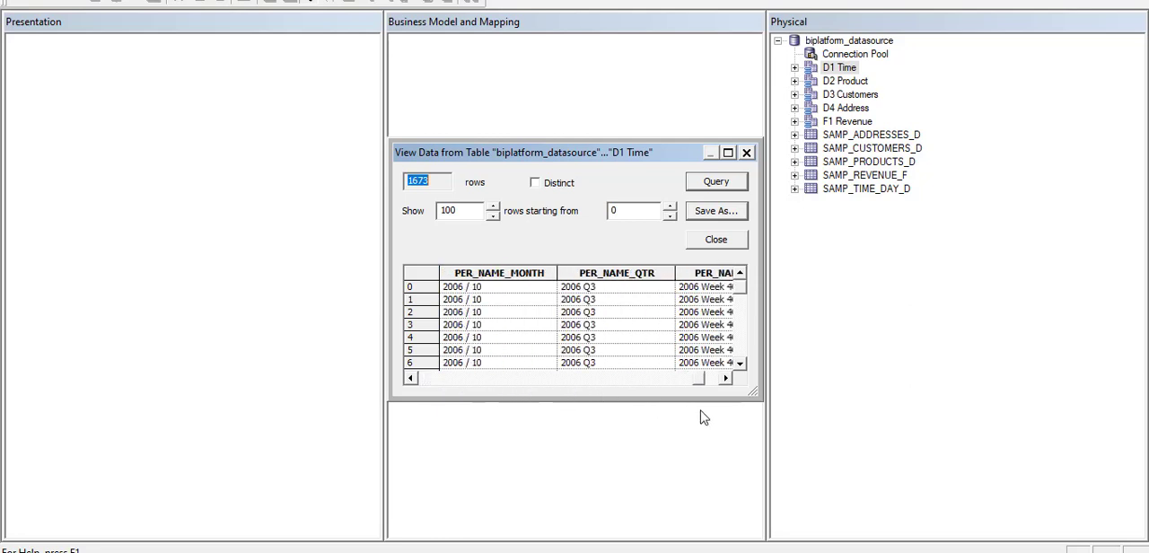
pyautogui.click(728, 153)
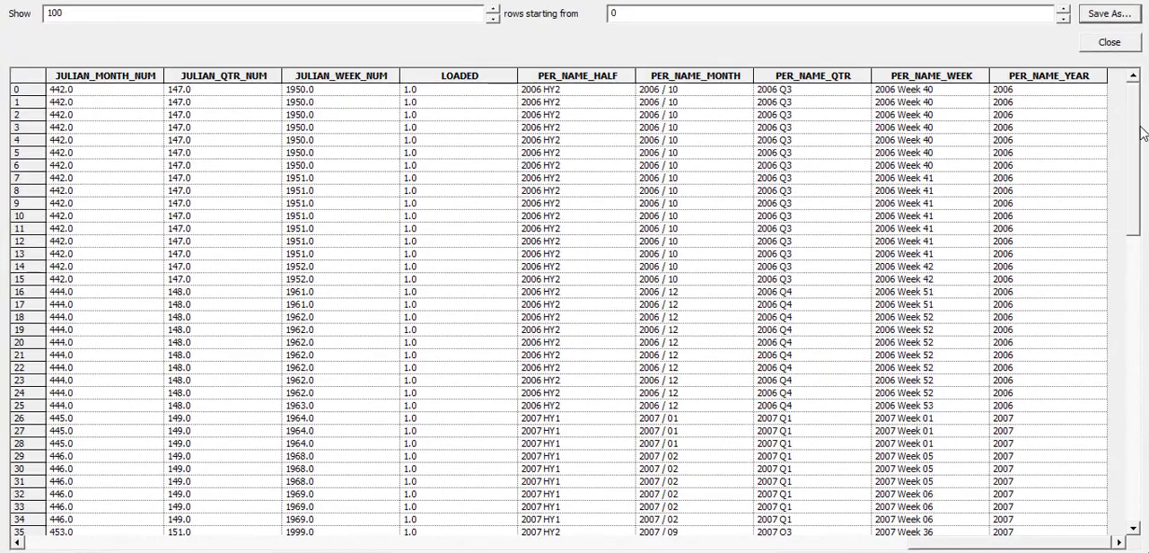
pyautogui.moveTo(1134, 121)
pyautogui.mouseDown()
pyautogui.moveTo(1141, 474)
pyautogui.moveTo(1135, 116)
pyautogui.mouseUp()
pyautogui.click(1122, 0)
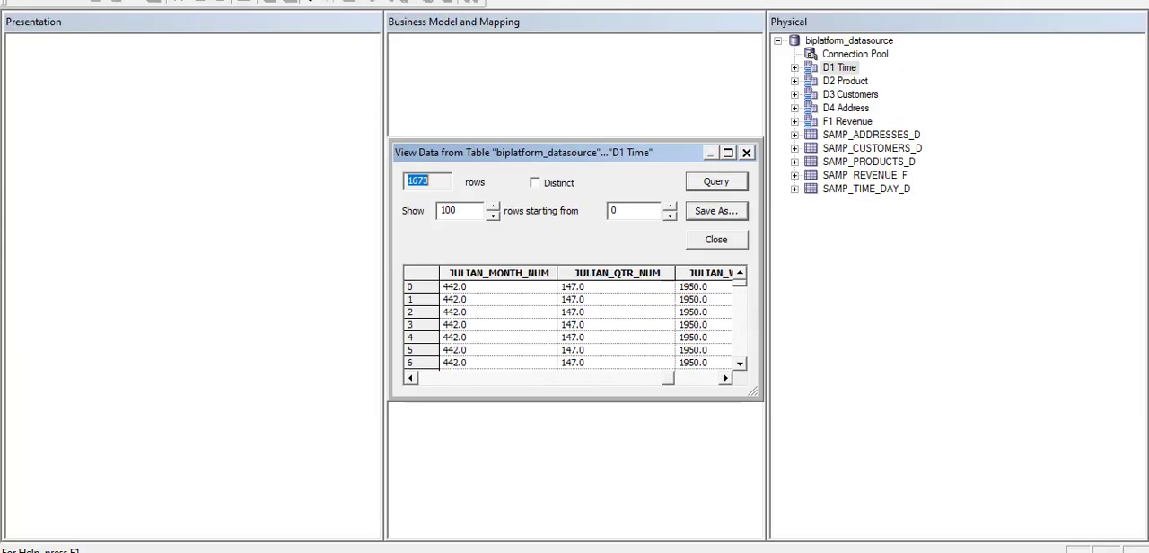
pyautogui.click(715, 240)
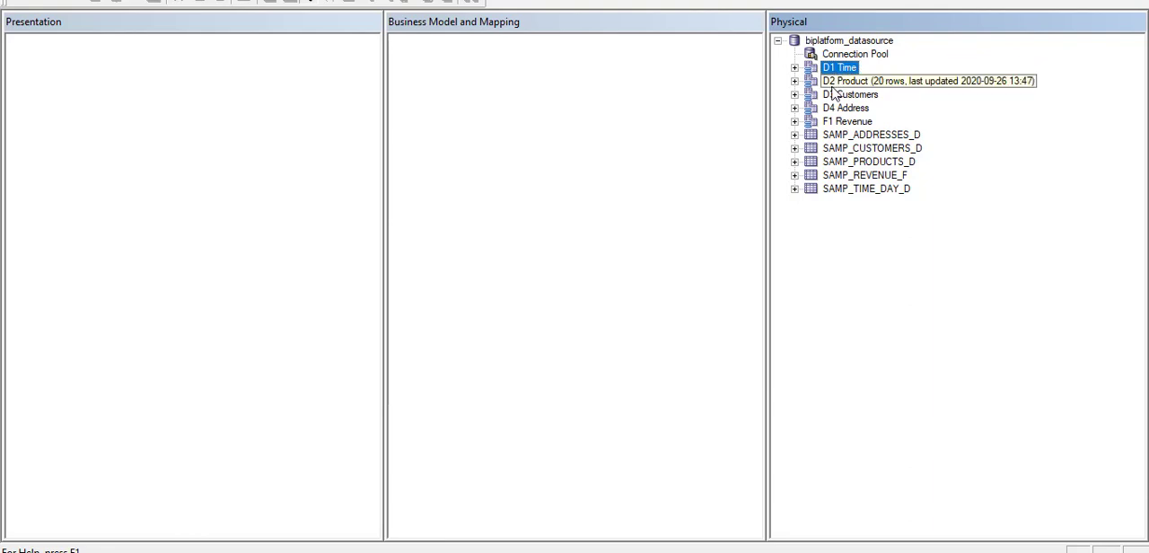
# Open a physical diagram containing only the five aliases D1 Time, D2 Product, D3 Customers, D4 Address and F1 Revenue.
pyautogui.hotkey('shift', 'Down')
pyautogui.hotkey('shift', 'Down')
pyautogui.hotkey('shift', 'Down')
pyautogui.hotkey('shift', 'Down')
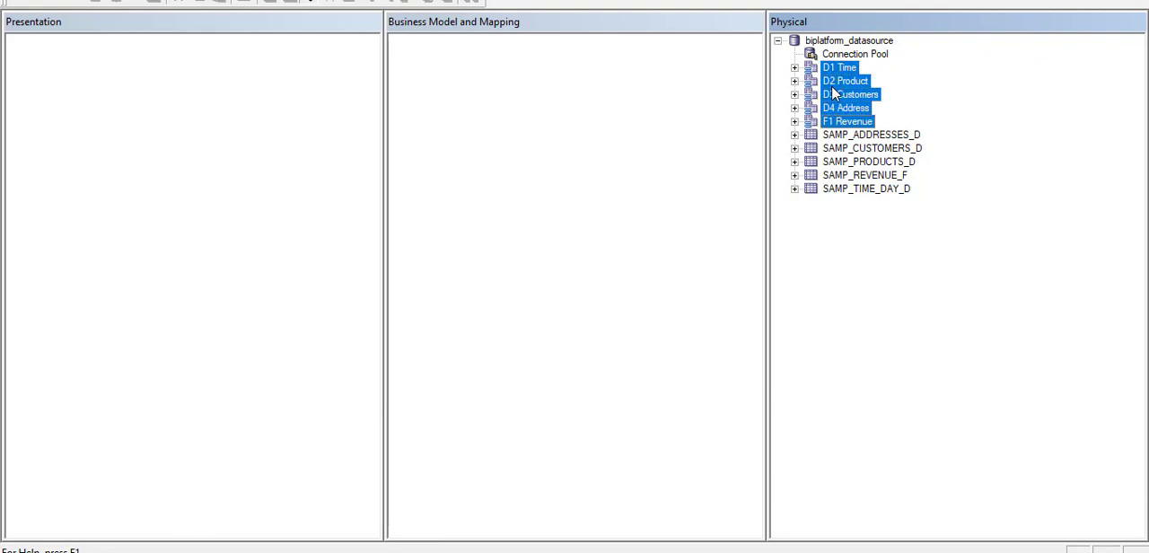
pyautogui.rightClick(834, 93)
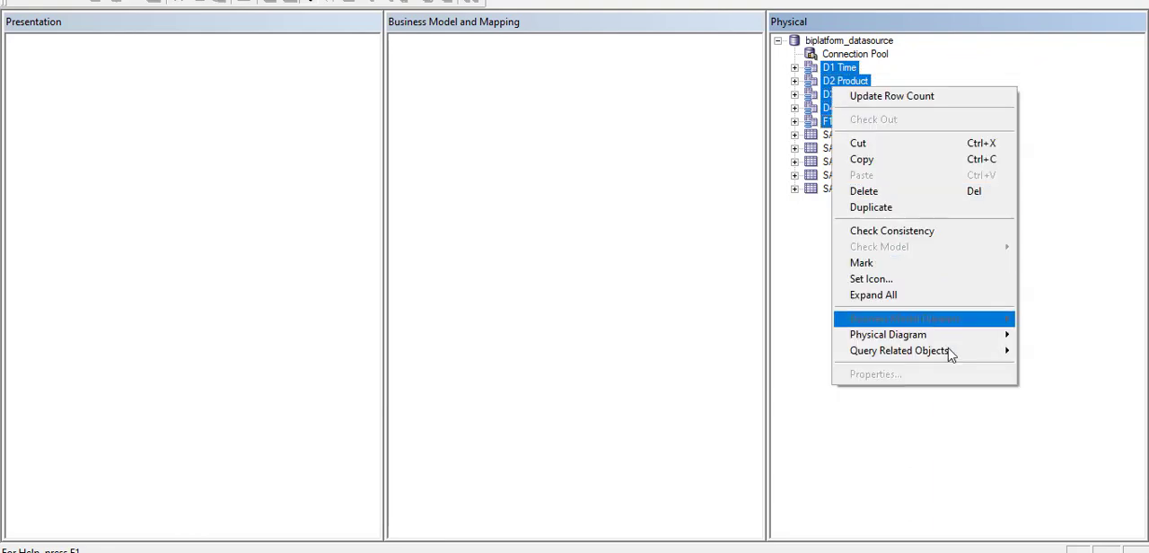
pyautogui.moveTo(994, 345)
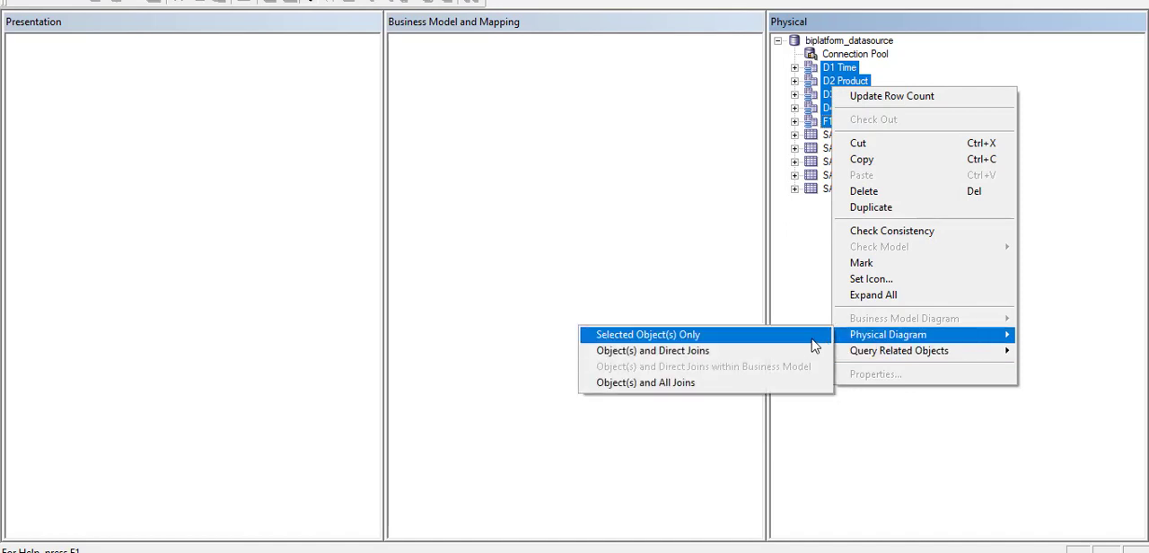
pyautogui.click(814, 335)
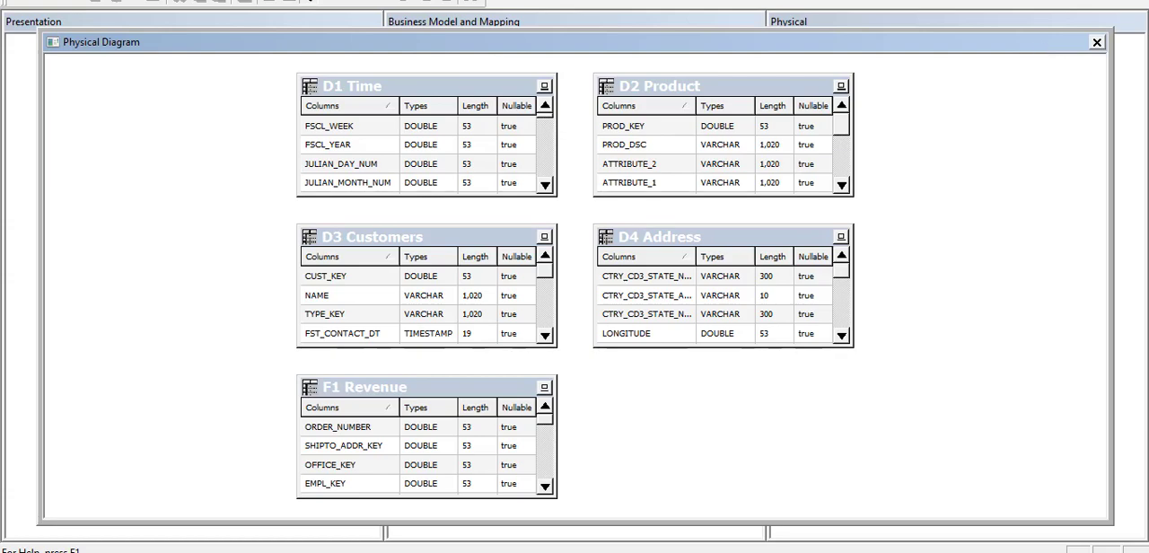
# Reveal the diagram tools, activate the New Join tool, and restore the full-size window.
pyautogui.click(1120, 0)
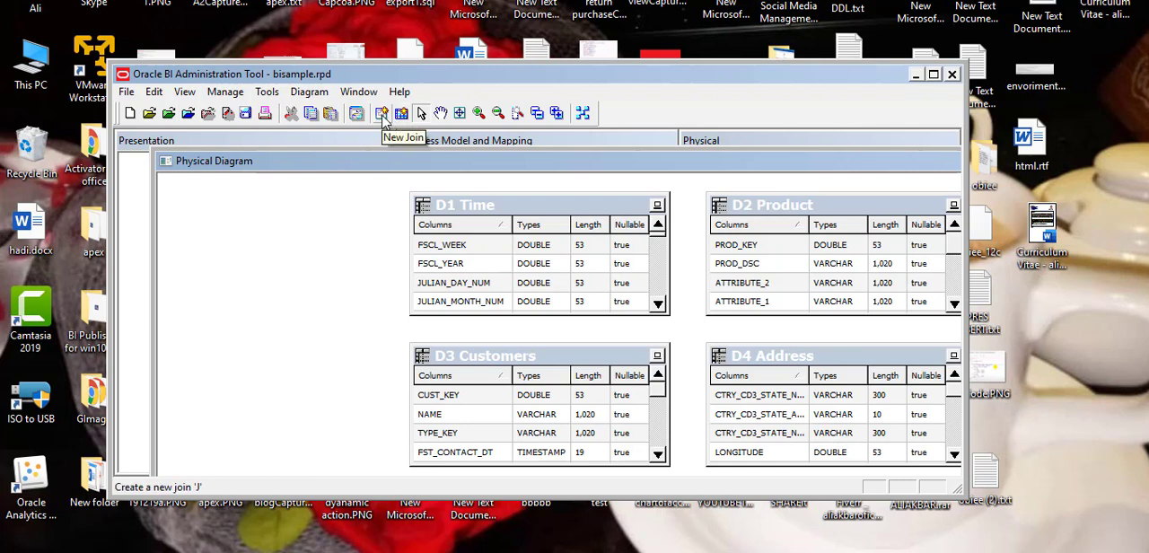
pyautogui.click(383, 119)
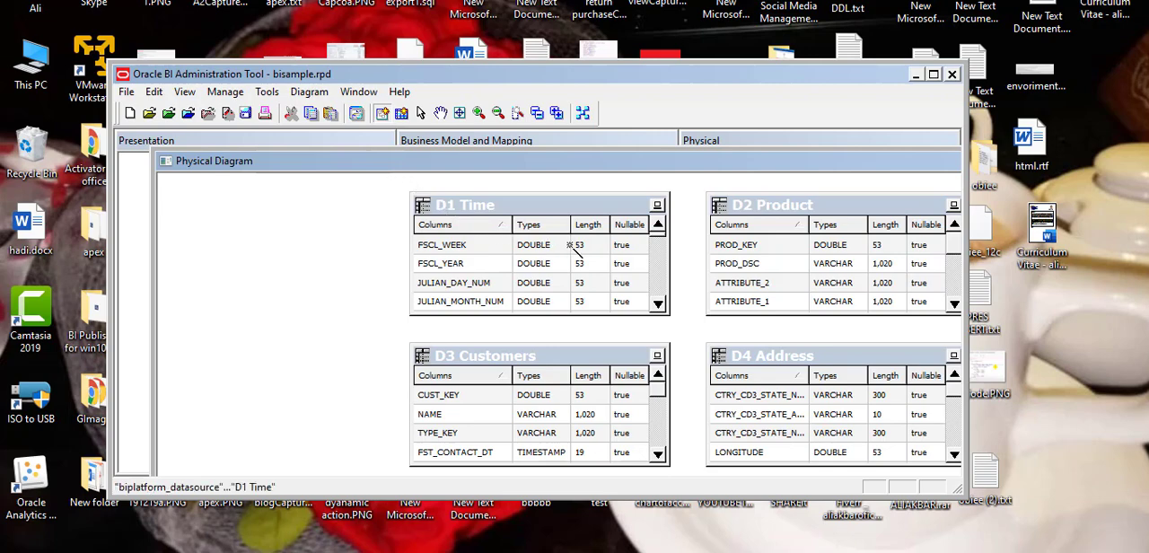
pyautogui.click(933, 76)
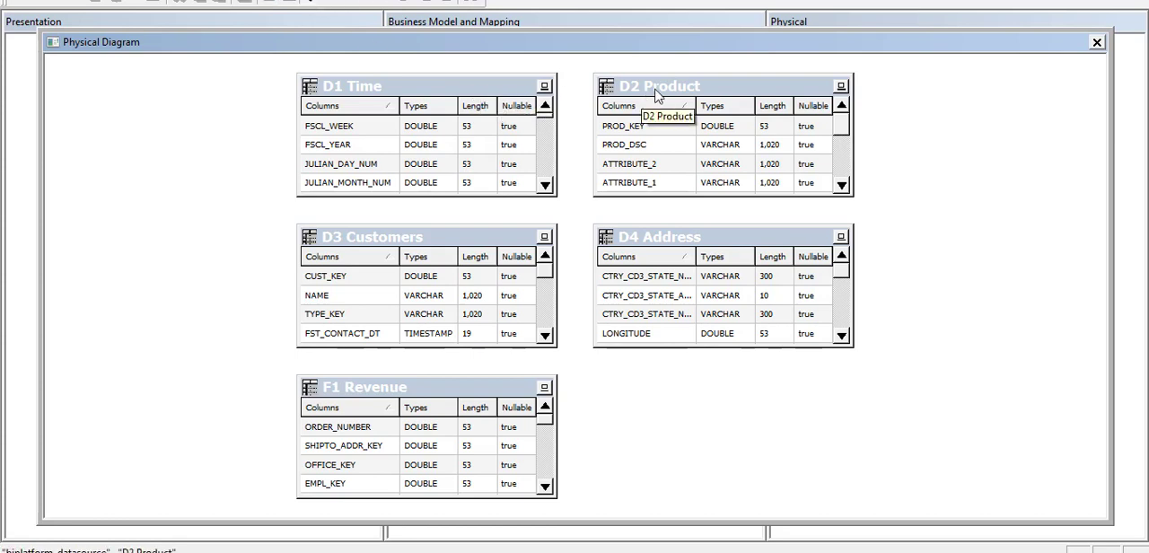
# Arrange the diagram as a star, with F1 Revenue in the centre and the four dimension aliases spread around it.
pyautogui.moveTo(482, 83); pyautogui.dragTo(316, 78)
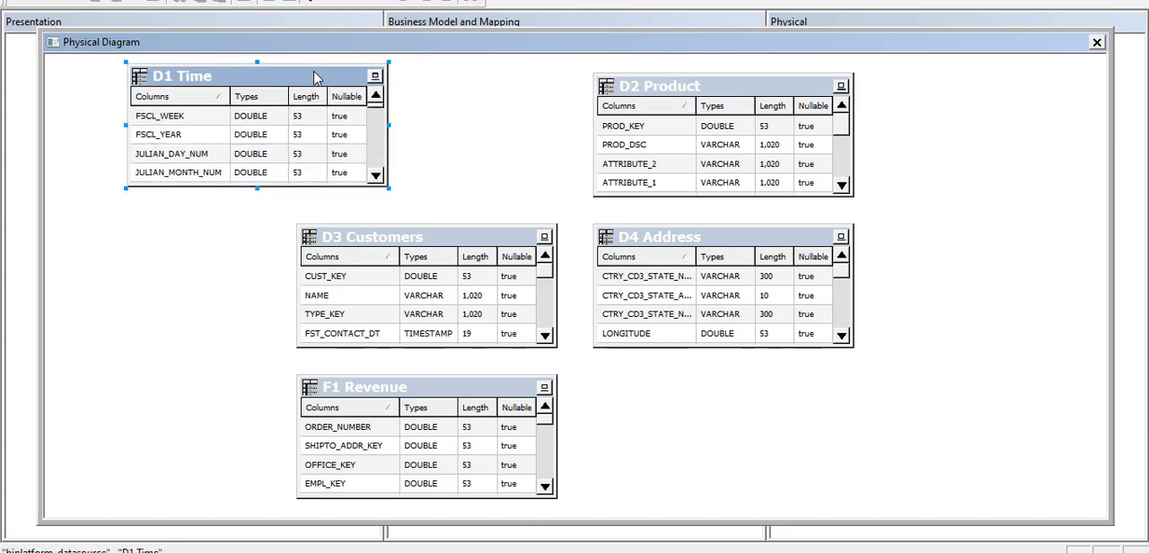
pyautogui.moveTo(698, 86); pyautogui.dragTo(790, 97)
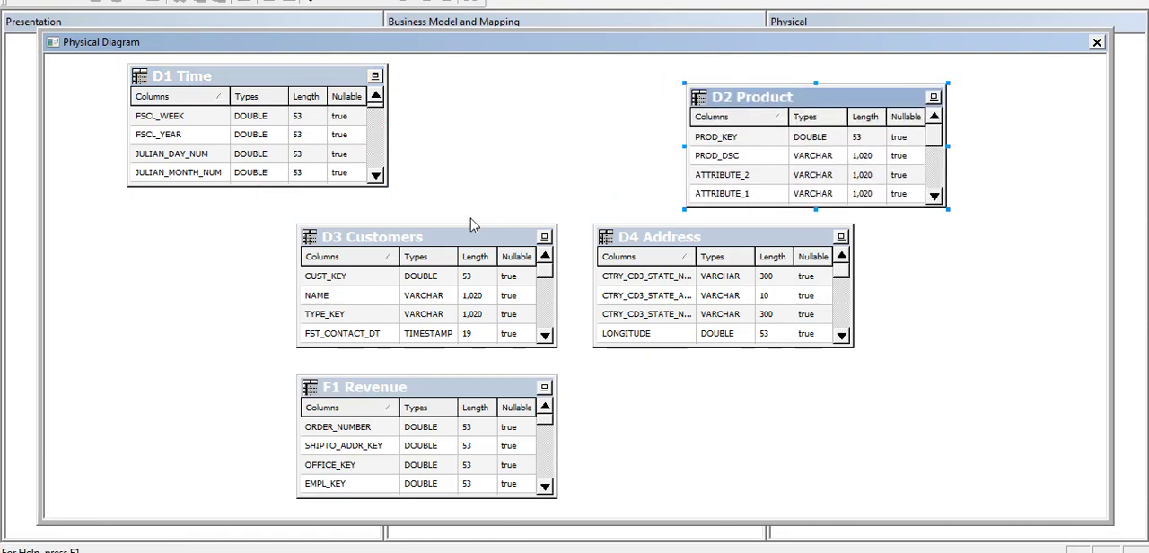
pyautogui.moveTo(437, 246)
pyautogui.mouseDown()
pyautogui.moveTo(244, 307)
pyautogui.moveTo(252, 315)
pyautogui.mouseUp()
pyautogui.moveTo(680, 245); pyautogui.dragTo(896, 345)
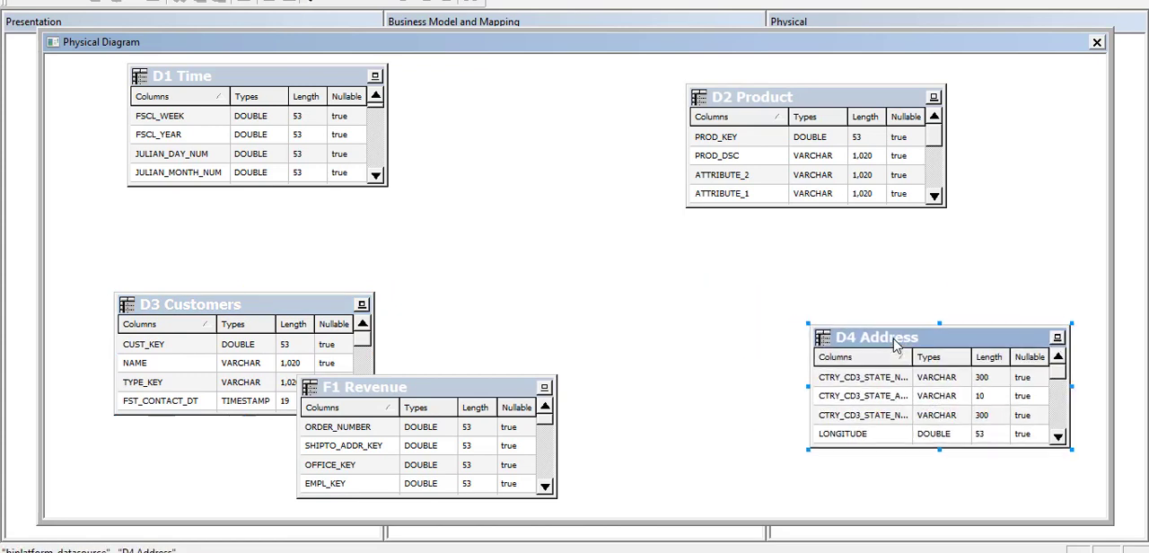
pyautogui.moveTo(482, 393); pyautogui.dragTo(588, 238)
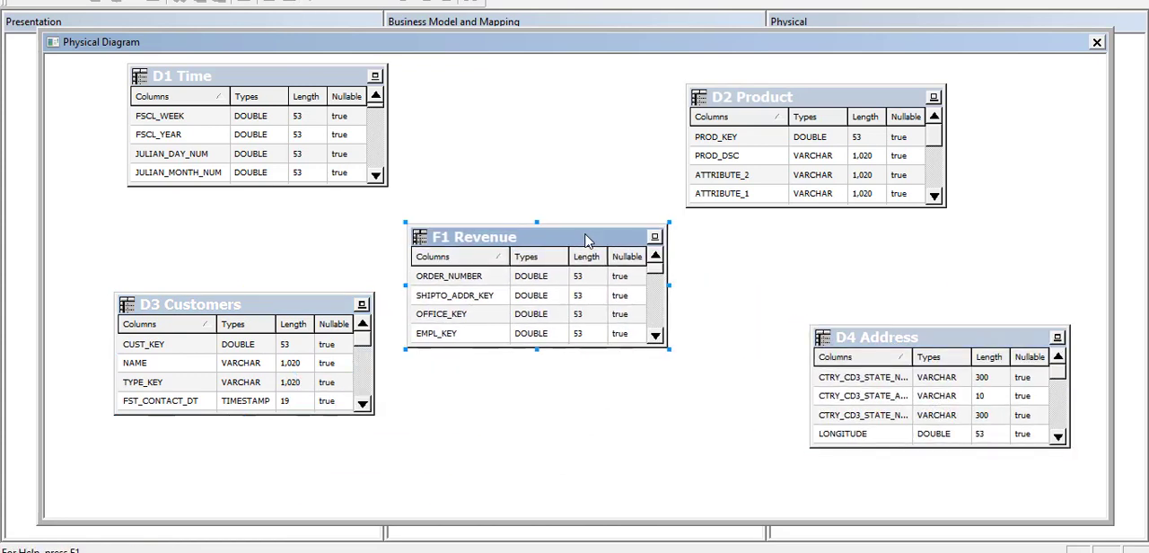
# Move D2 Product and D3 Customers farther away from F1 Revenue in the diagram.
pyautogui.moveTo(788, 98); pyautogui.dragTo(870, 98)
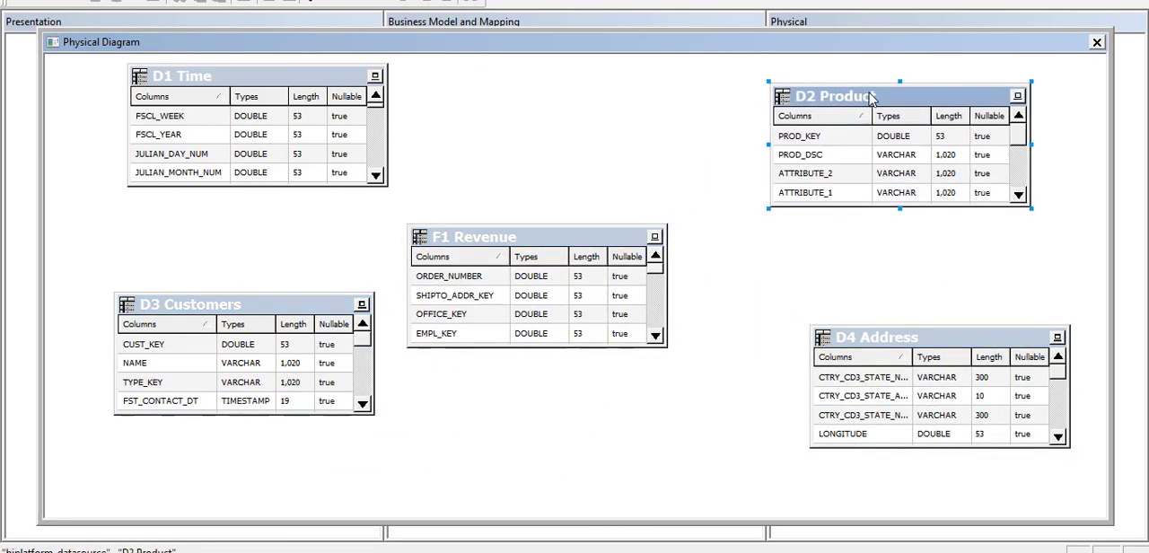
pyautogui.moveTo(304, 311); pyautogui.dragTo(298, 335)
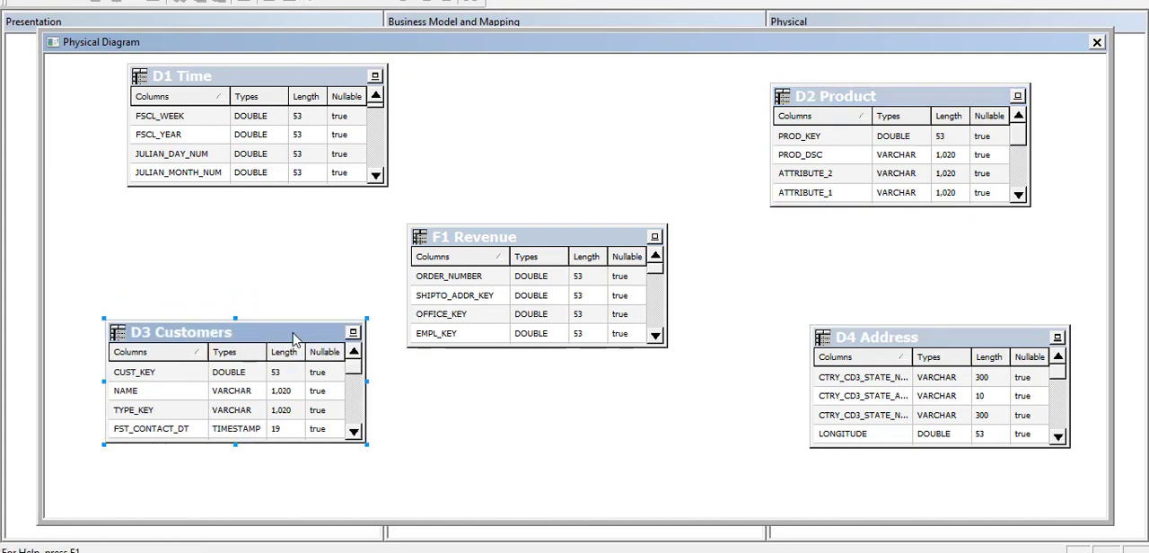
pyautogui.doubleClick(298, 335)
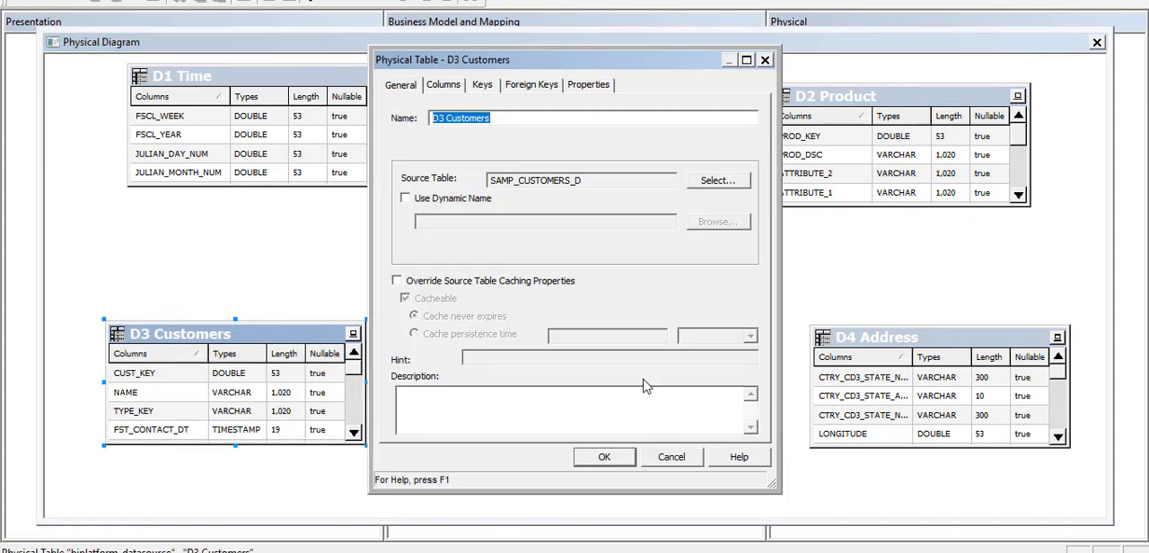
pyautogui.click(671, 458)
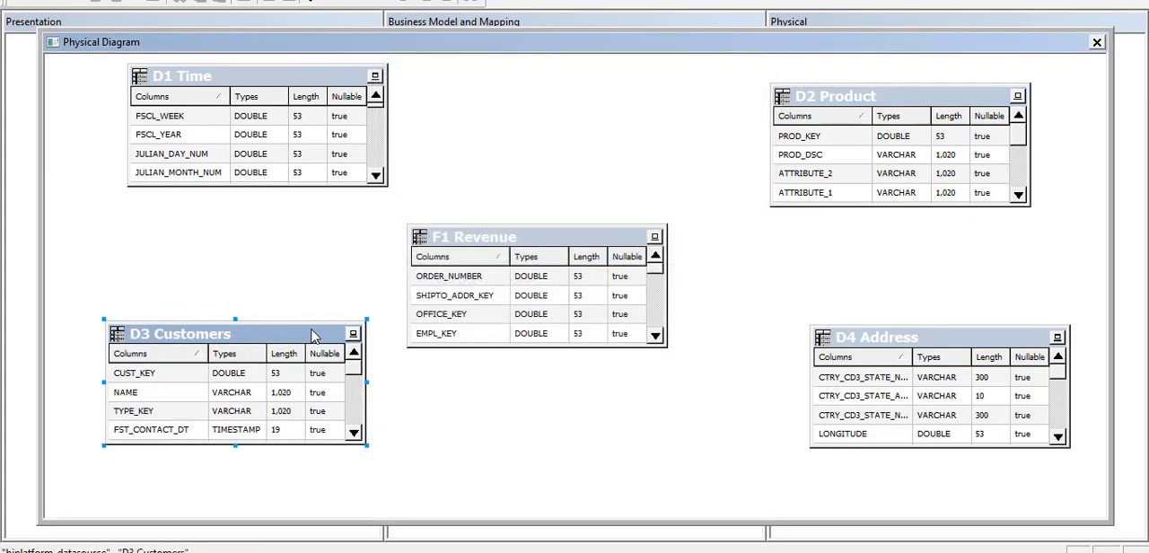
pyautogui.moveTo(295, 338); pyautogui.dragTo(280, 366)
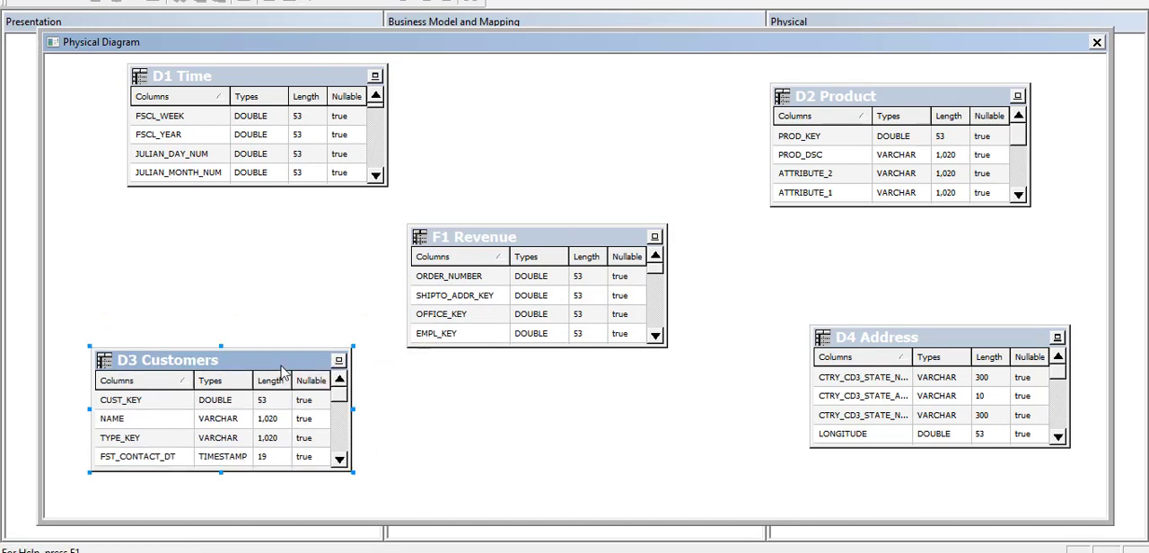
# Switch to the text notes and review the listed join conditions, starting with D2 Product to F1 Revenue.
pyautogui.click(680, 349)
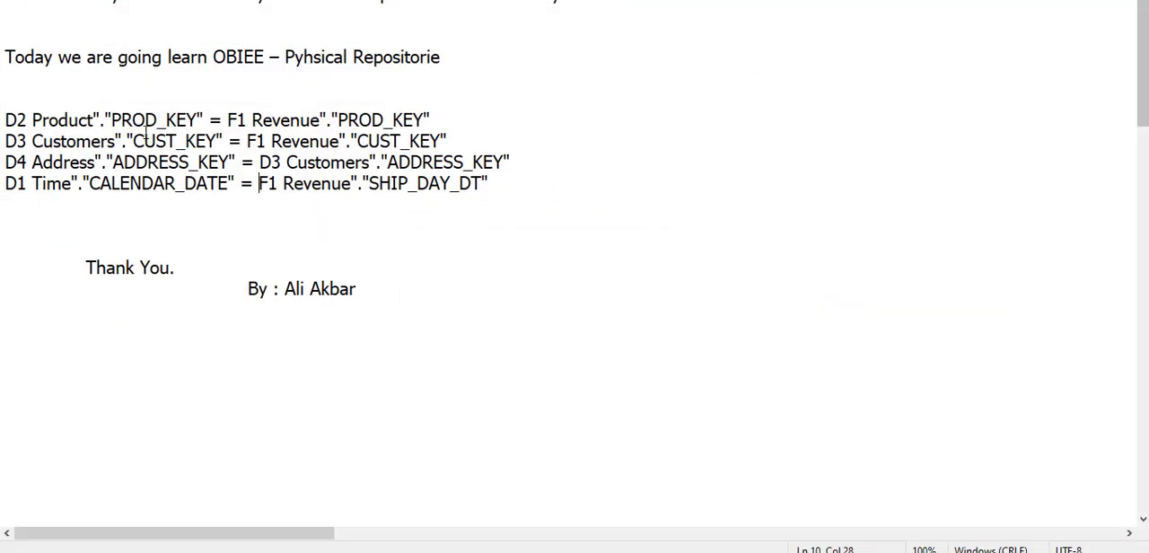
pyautogui.doubleClick(19, 119)
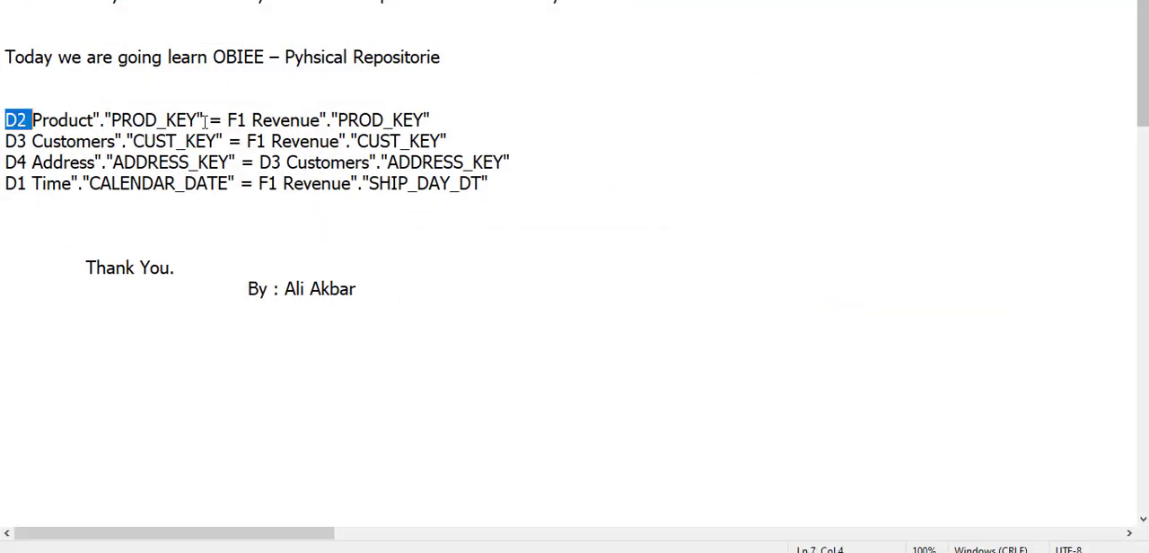
pyautogui.doubleClick(240, 120)
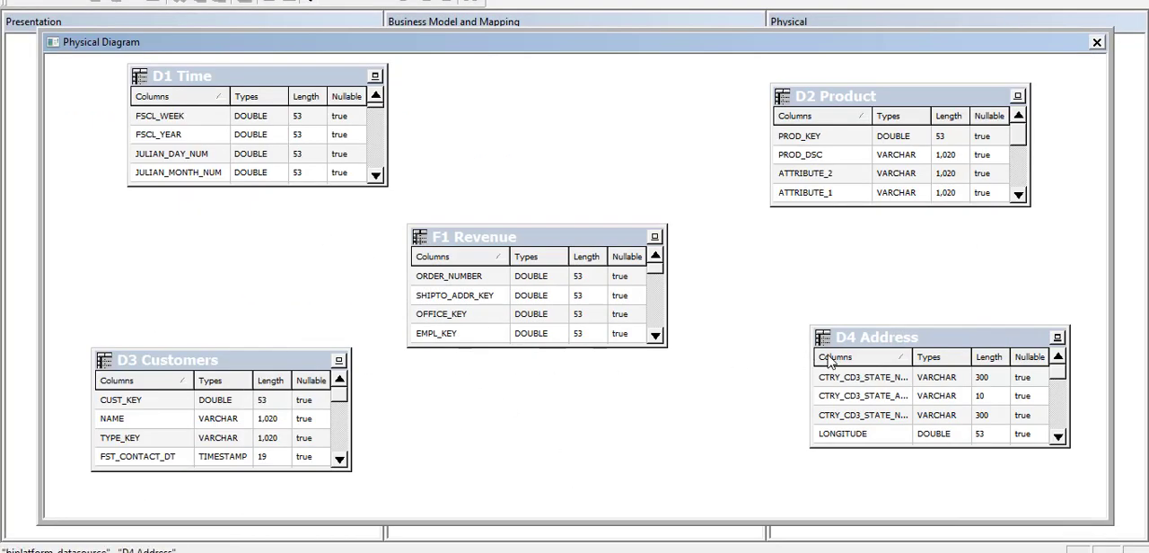
# Create a join from D2 Product to F1 Revenue with a bend in its line, matching PROD_KEY in both tables.
pyautogui.click(268, 4)
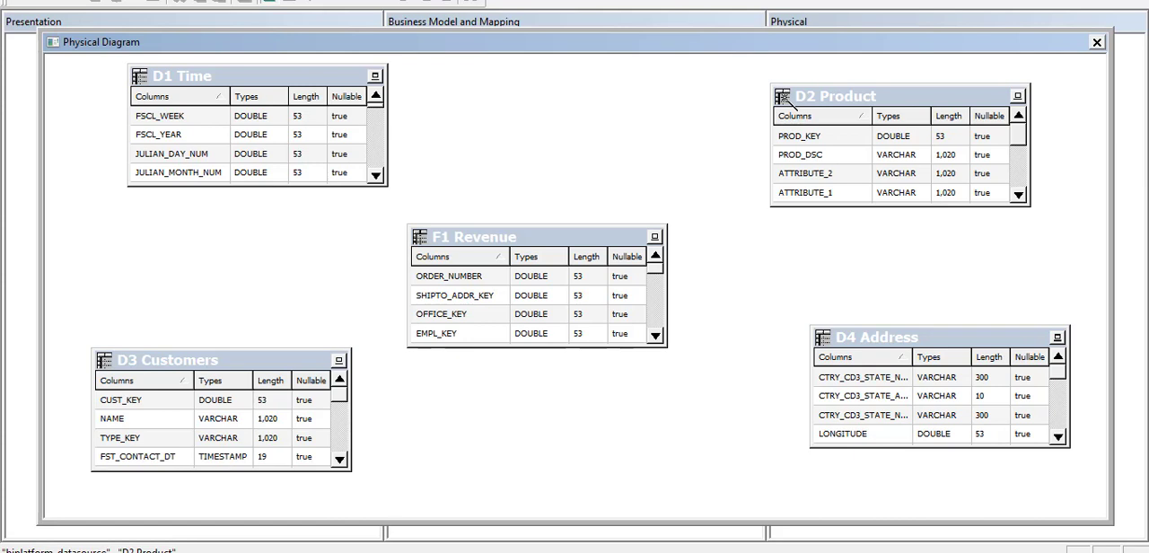
pyautogui.click(781, 97)
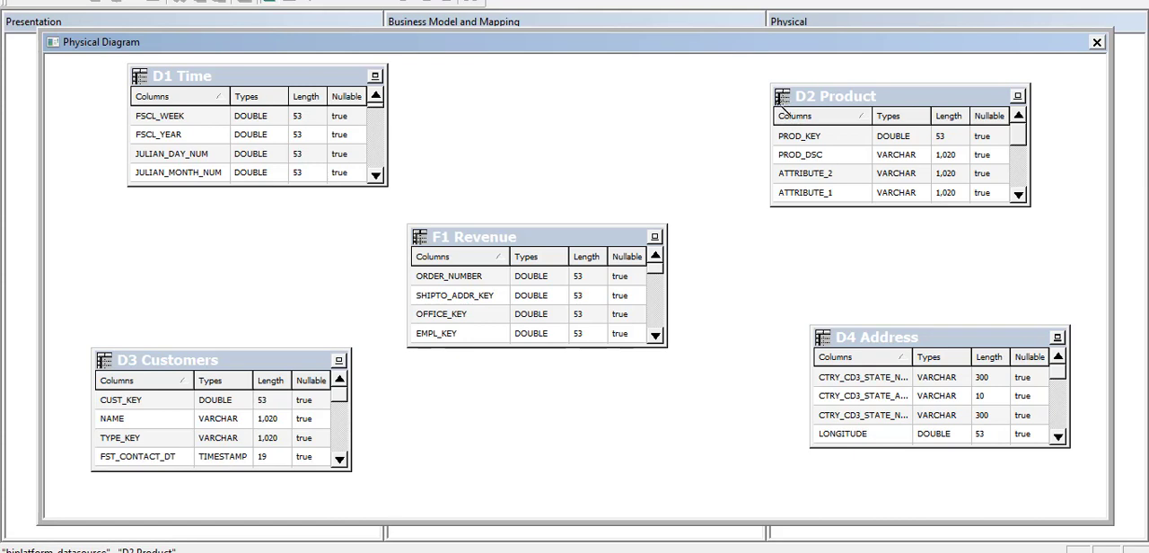
pyautogui.click(709, 176)
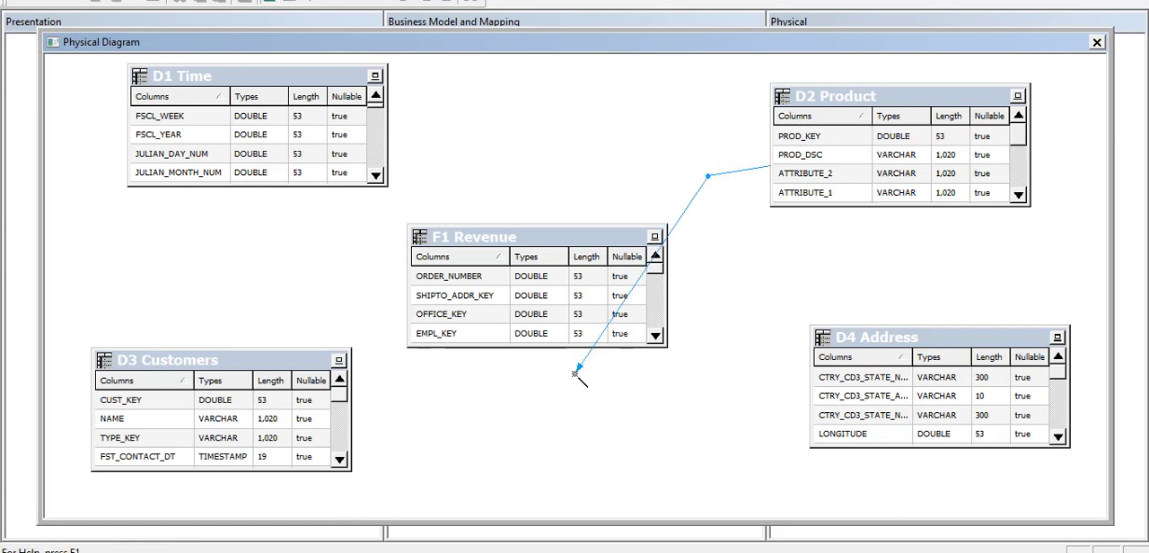
pyautogui.click(617, 311)
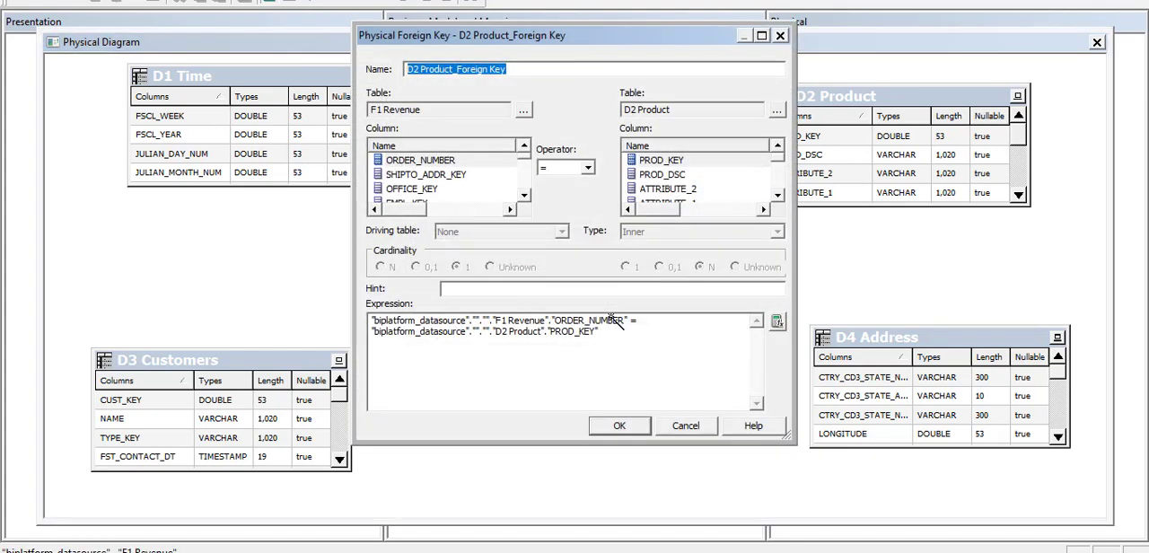
pyautogui.click(455, 176)
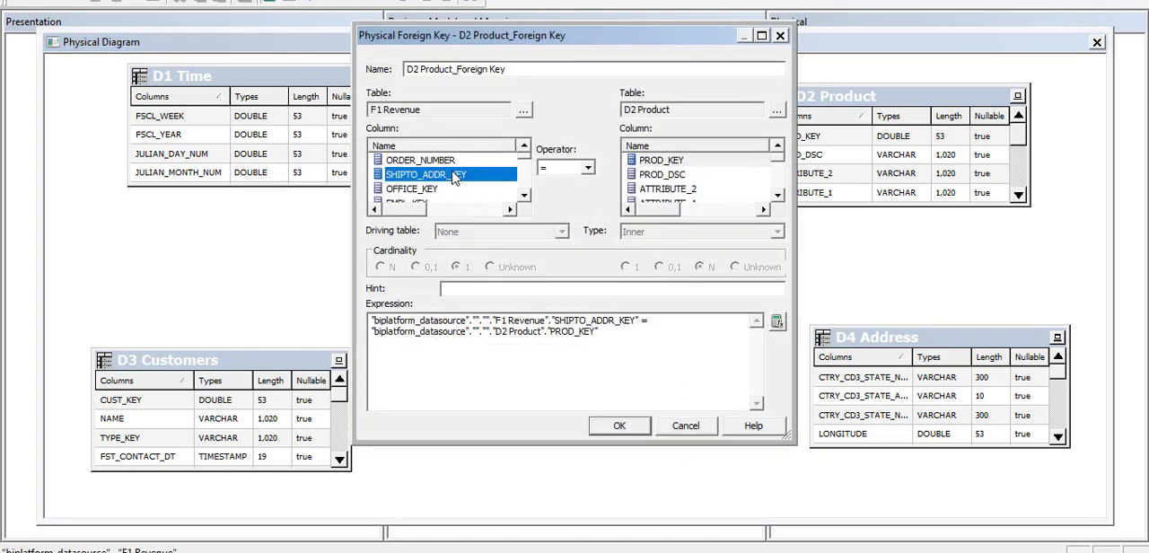
pyautogui.press('p')
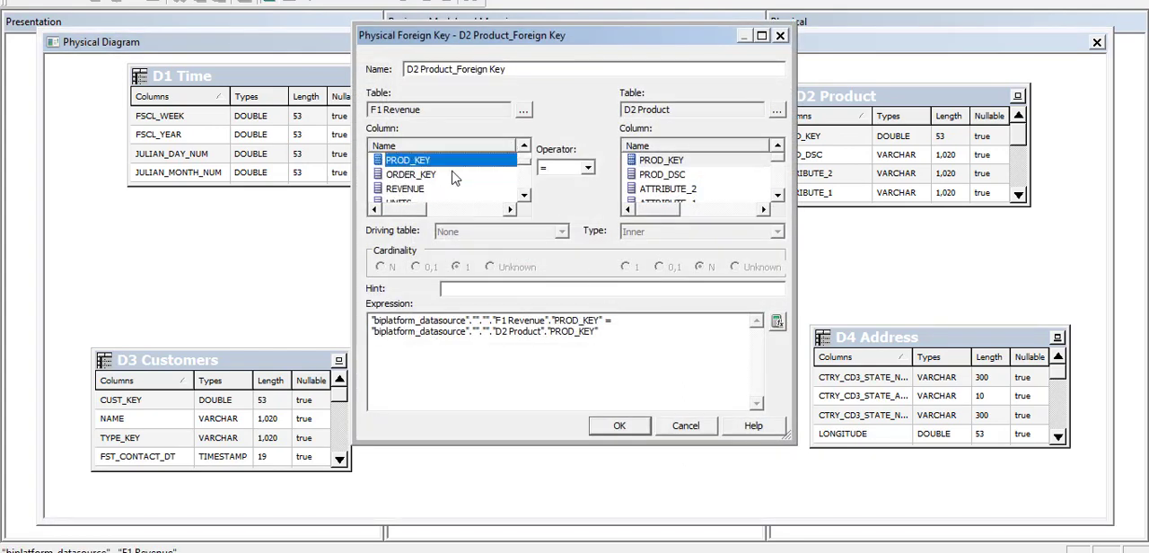
pyautogui.click(666, 190)
pyautogui.press('p')
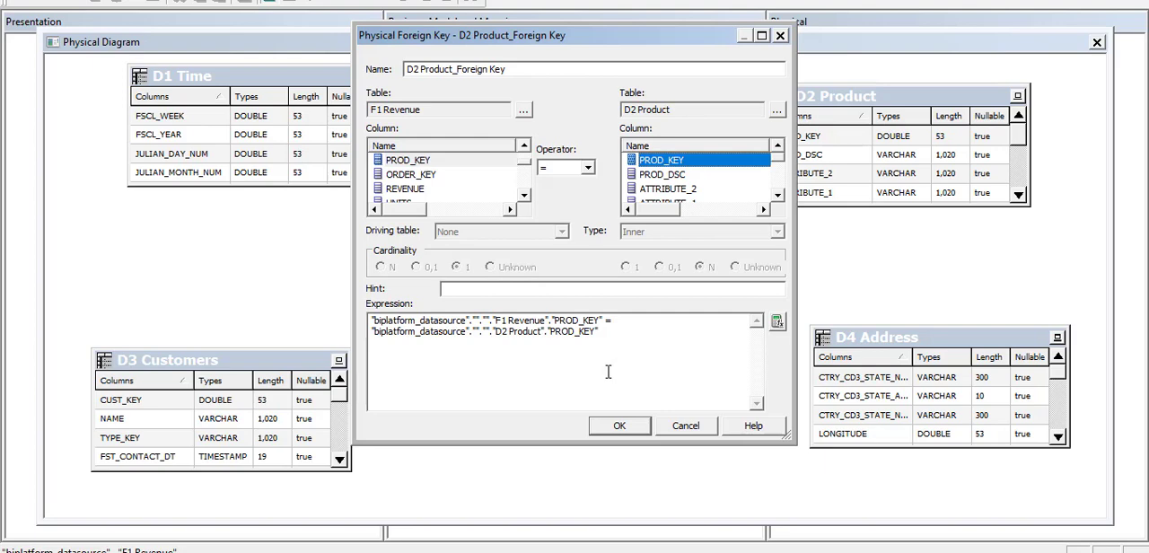
pyautogui.click(645, 357)
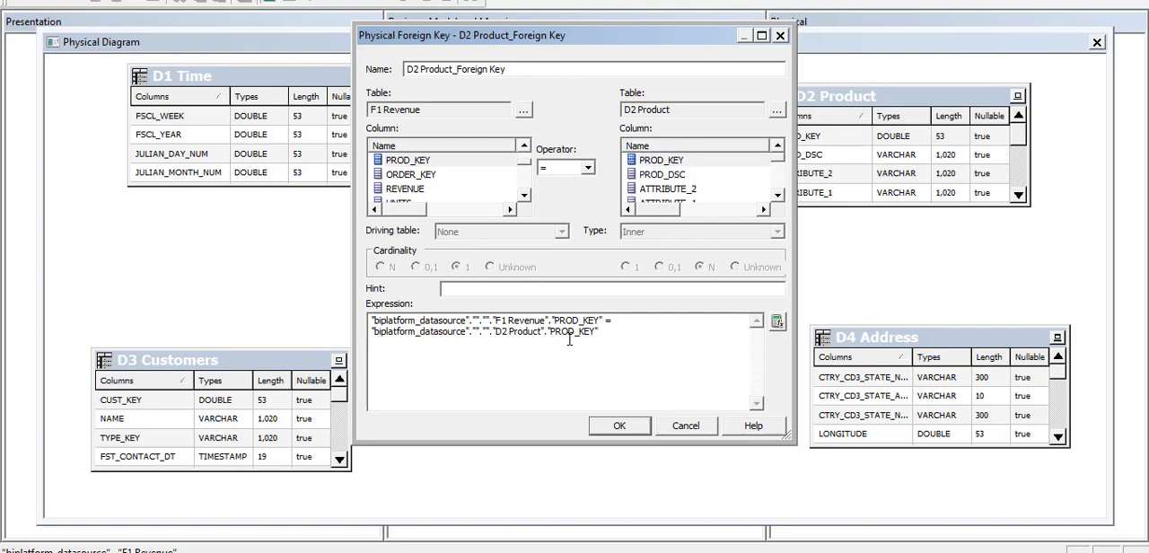
pyautogui.moveTo(599, 333)
pyautogui.mouseDown()
pyautogui.moveTo(367, 320)
pyautogui.moveTo(601, 340)
pyautogui.mouseUp()
pyautogui.click(611, 429)
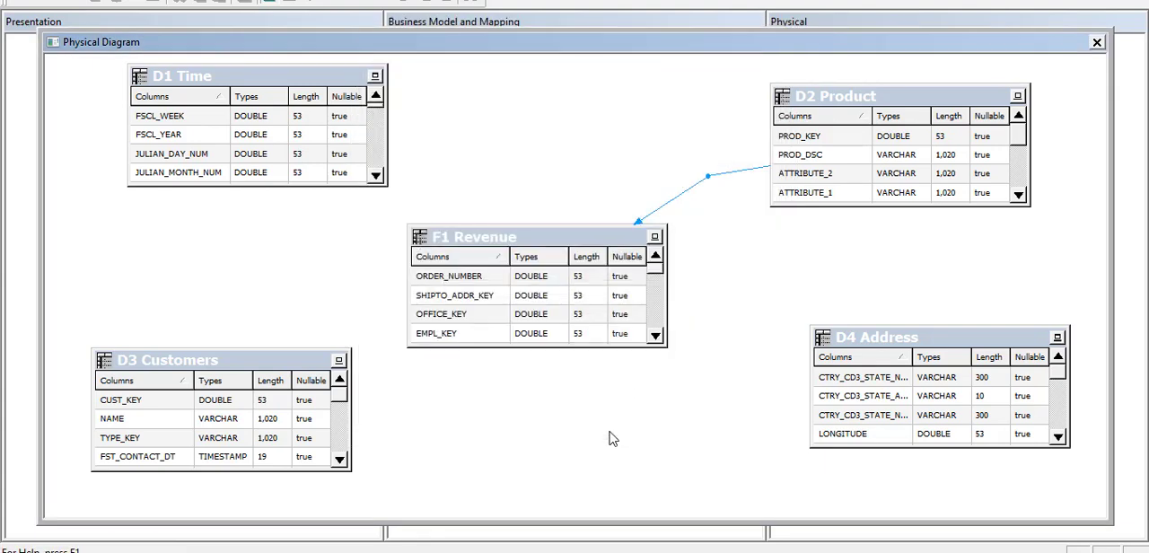
# Leave the join tool, reopen the D2 Product to F1 Revenue join to check its expression, and close it without changes.
pyautogui.click(579, 253)
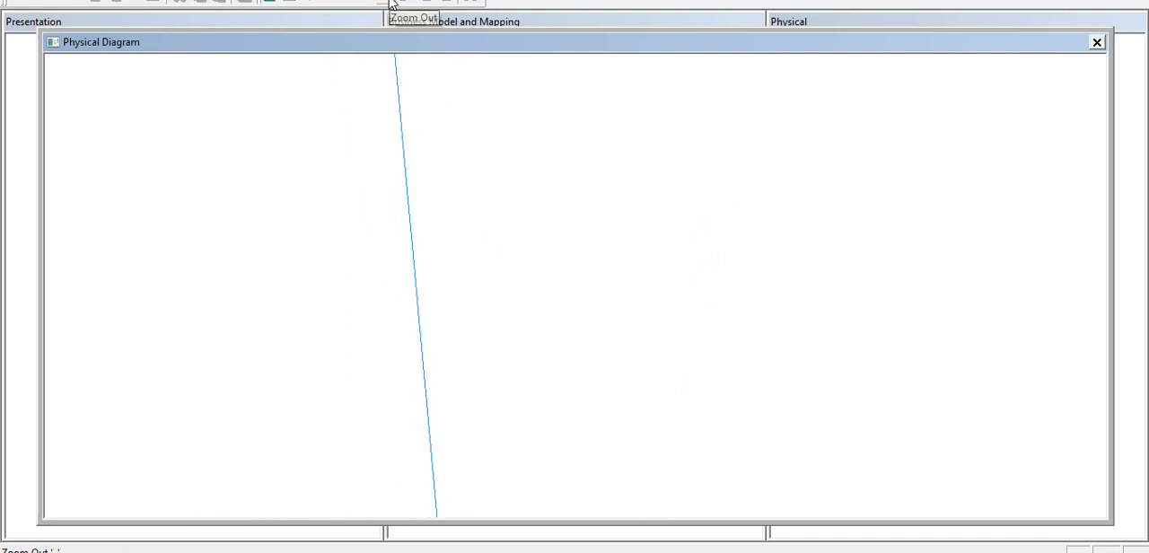
pyautogui.click(311, 2)
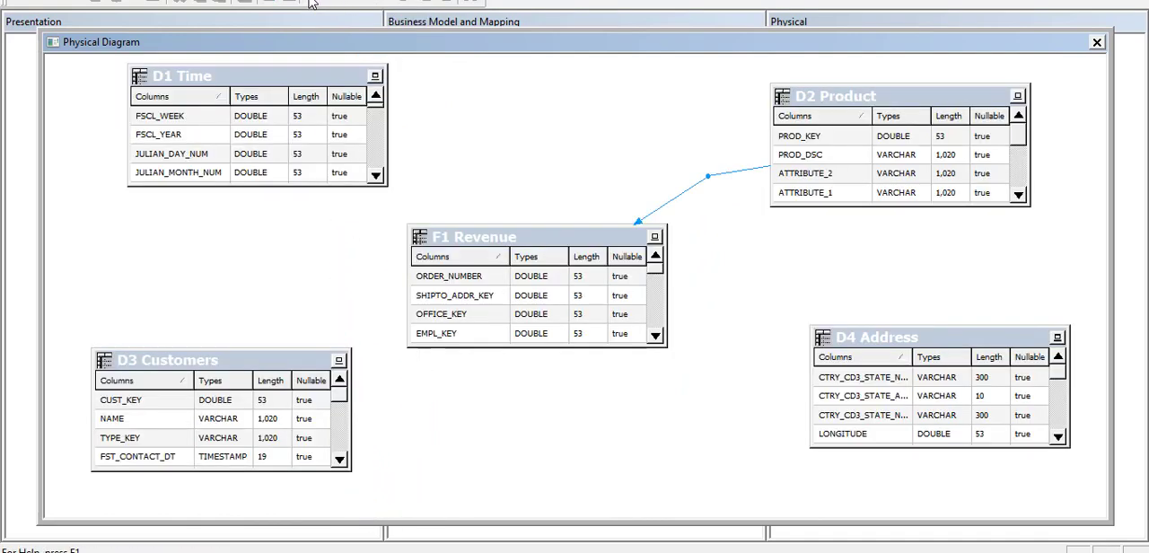
pyautogui.click(614, 154)
pyautogui.doubleClick(720, 179)
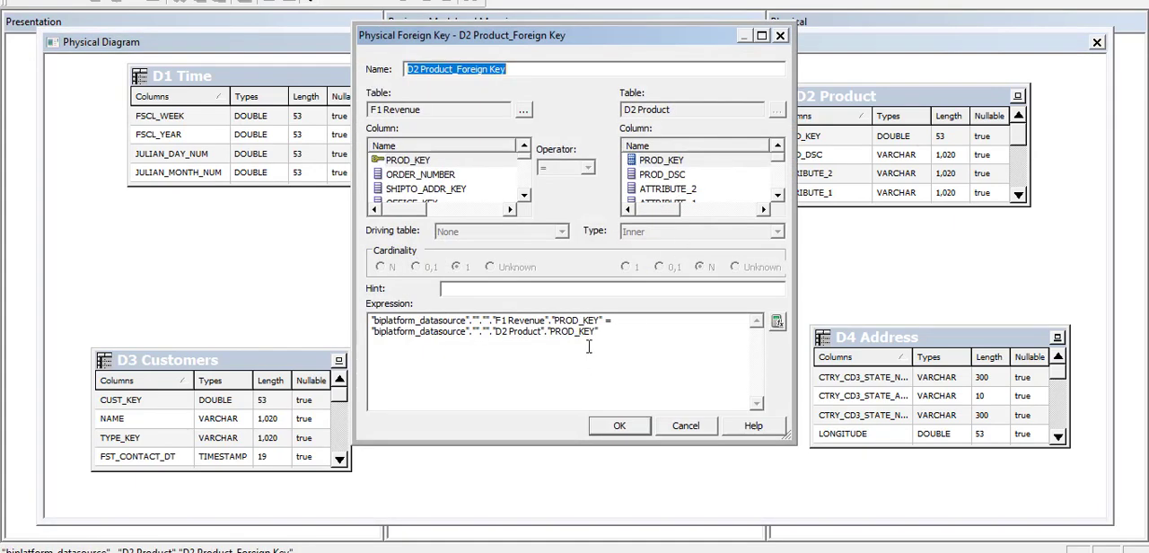
pyautogui.click(677, 428)
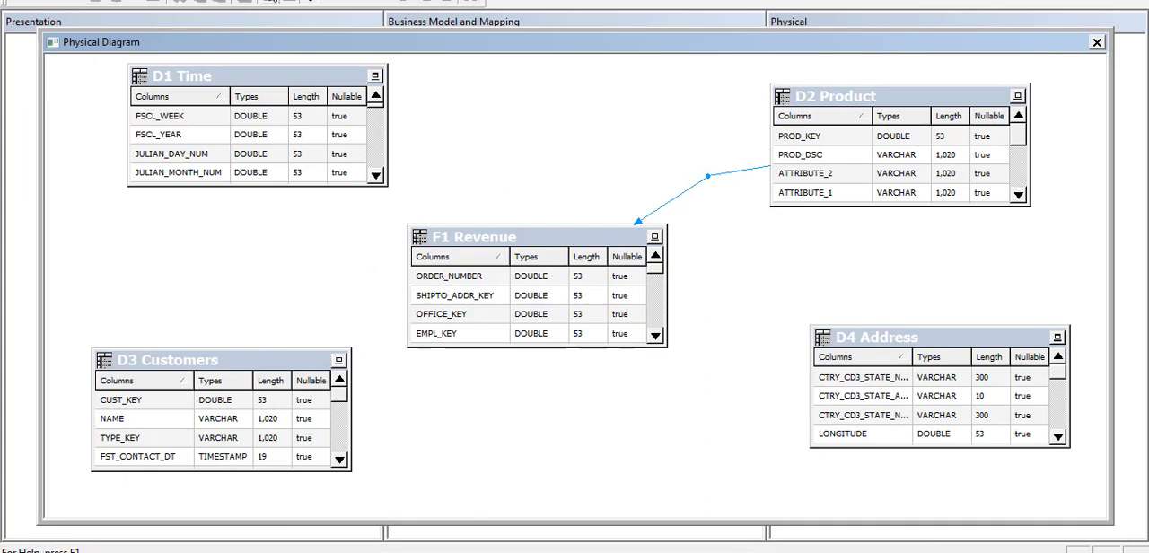
# Create a join from D3 Customers to F1 Revenue, matching CUST_KEY in both tables.
pyautogui.click(302, 377)
pyautogui.click(481, 315)
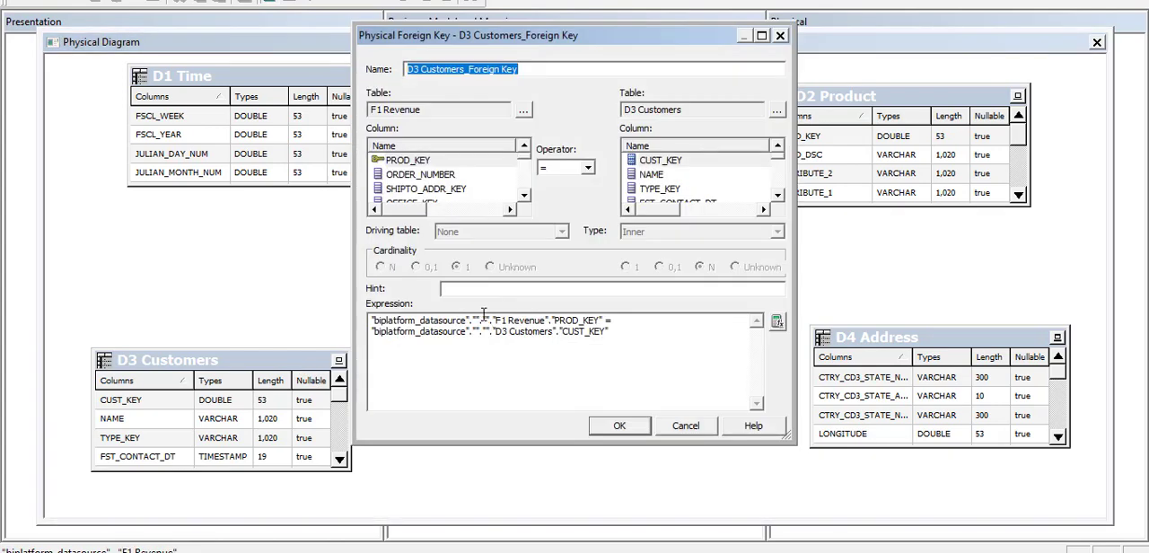
pyautogui.click(437, 177)
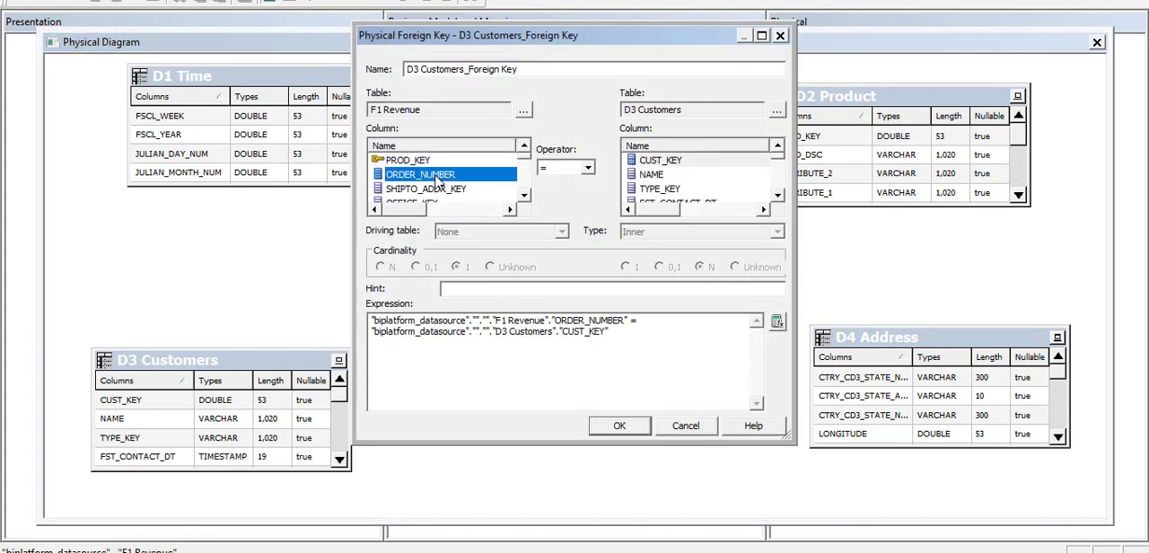
pyautogui.press('c')
pyautogui.click(438, 188)
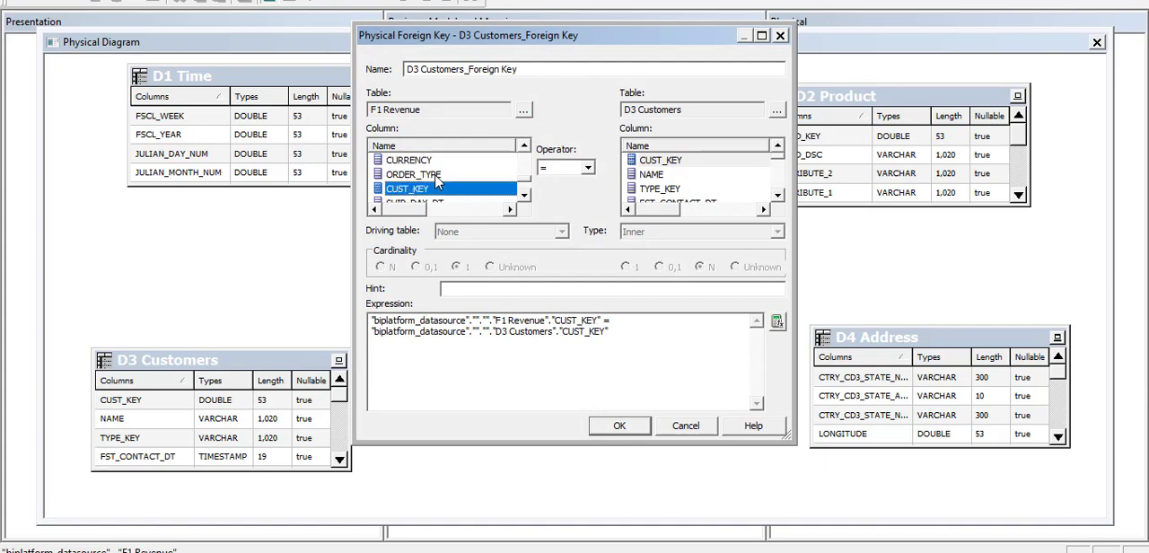
pyautogui.click(662, 162)
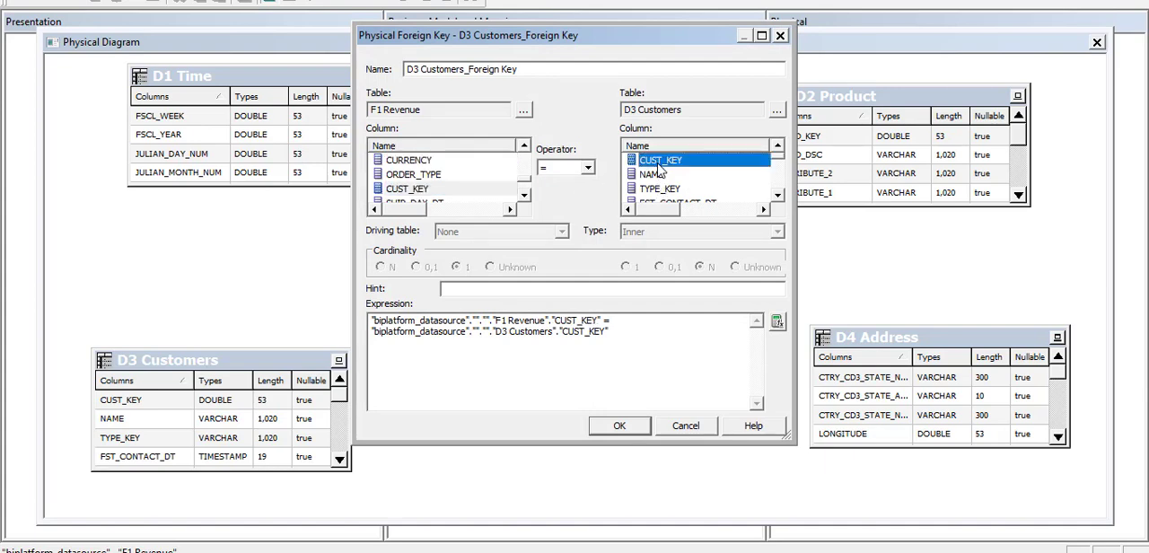
pyautogui.click(618, 347)
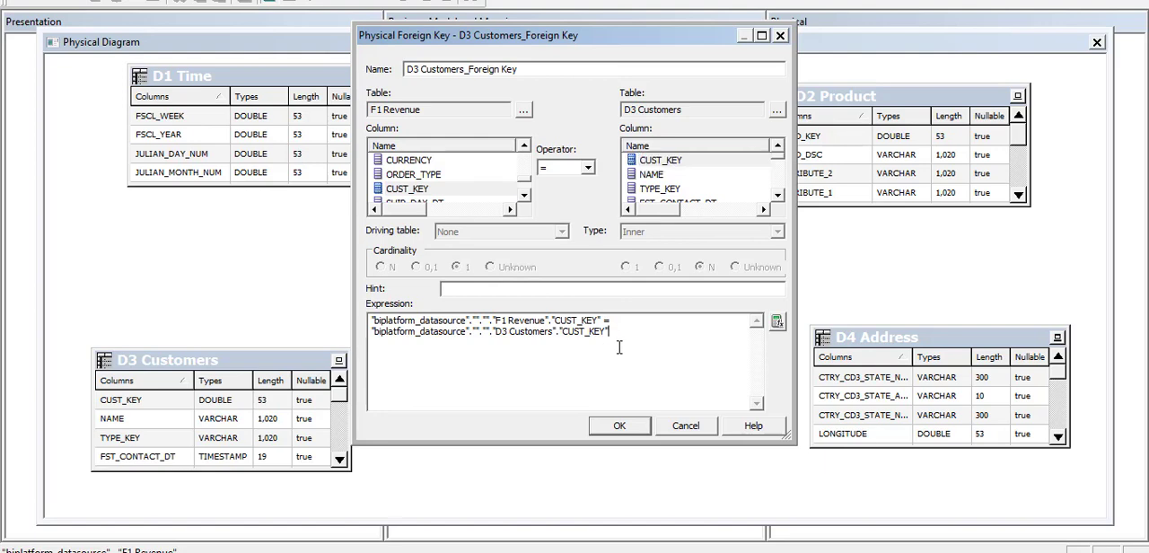
pyautogui.click(616, 425)
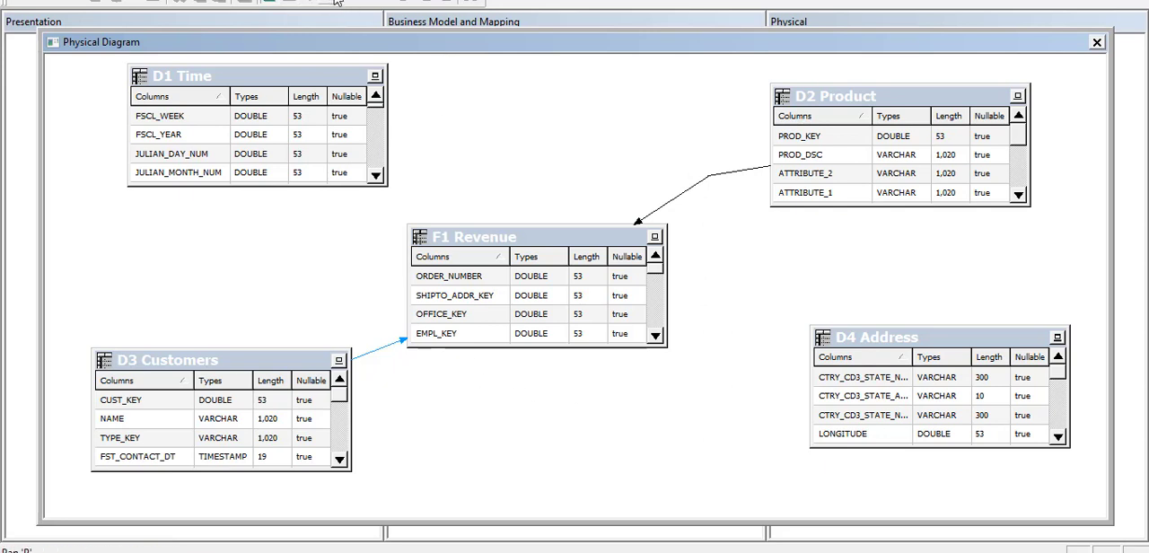
pyautogui.click(341, 438)
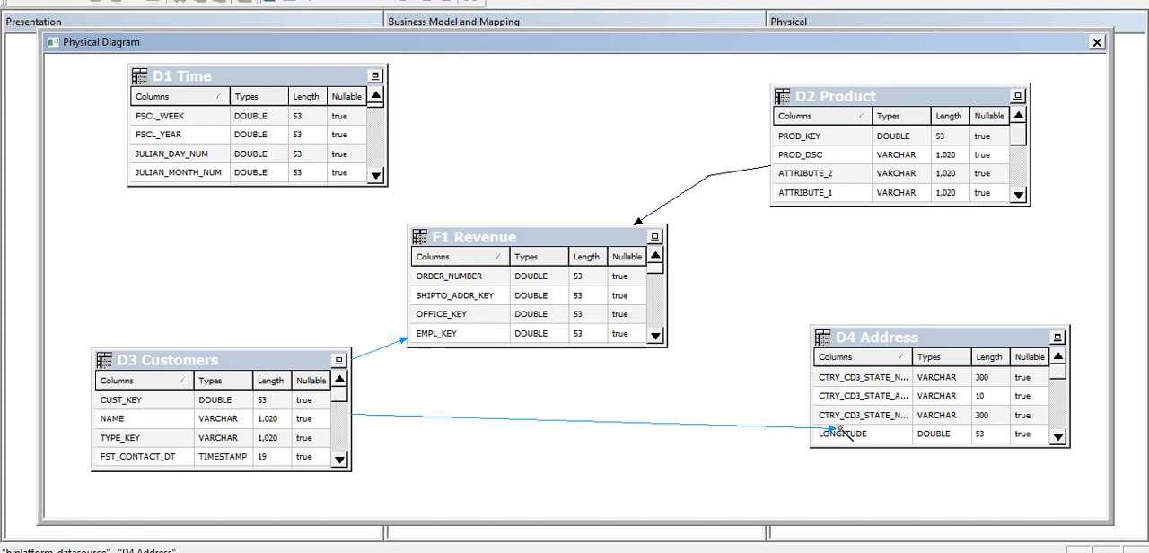
pyautogui.click(839, 428)
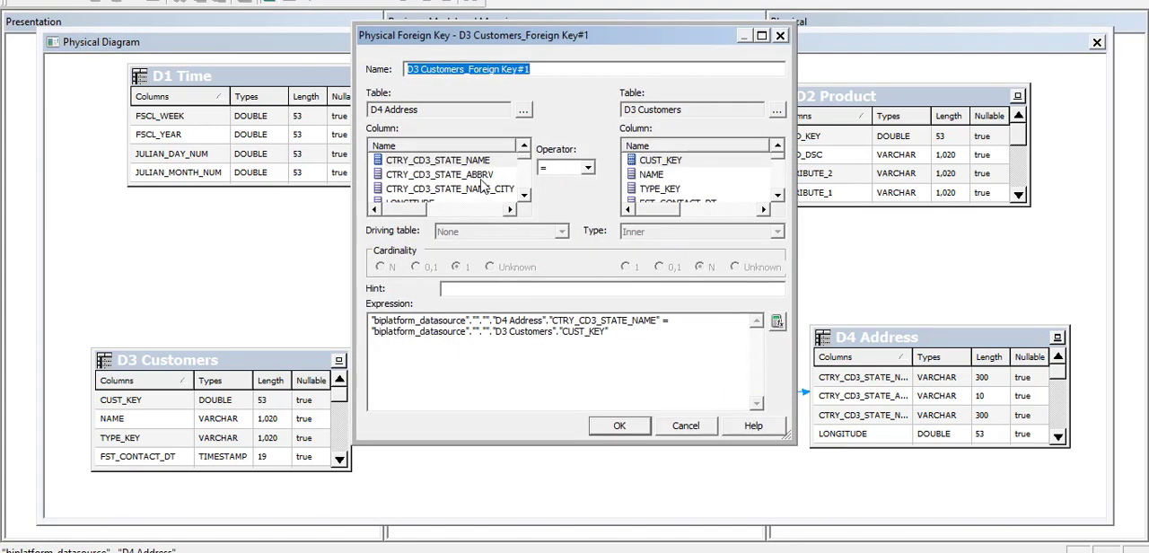
pyautogui.press('BackSpace')
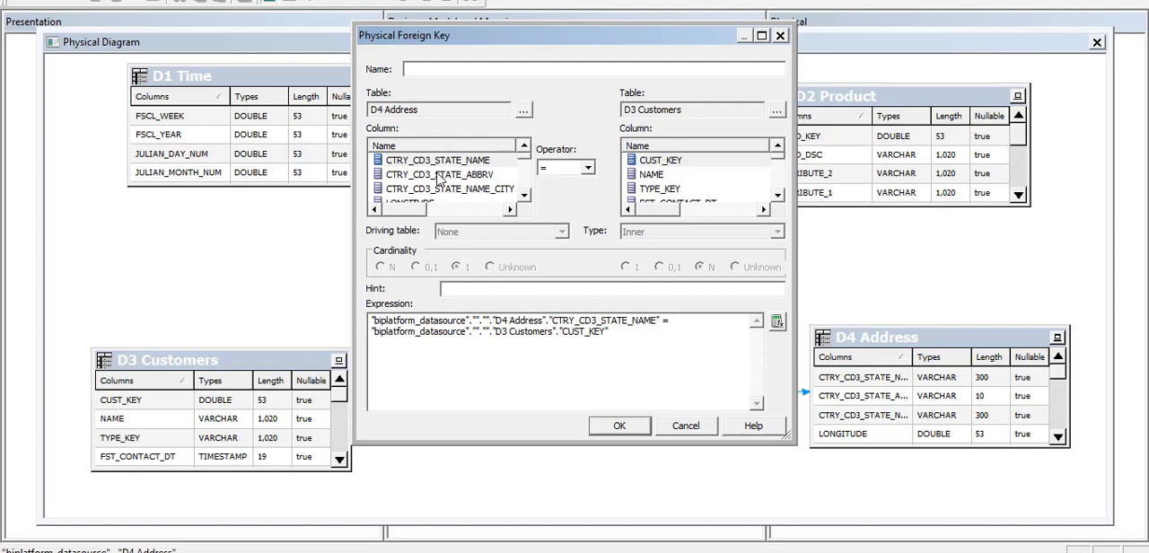
pyautogui.click(439, 177)
pyautogui.press('Home')
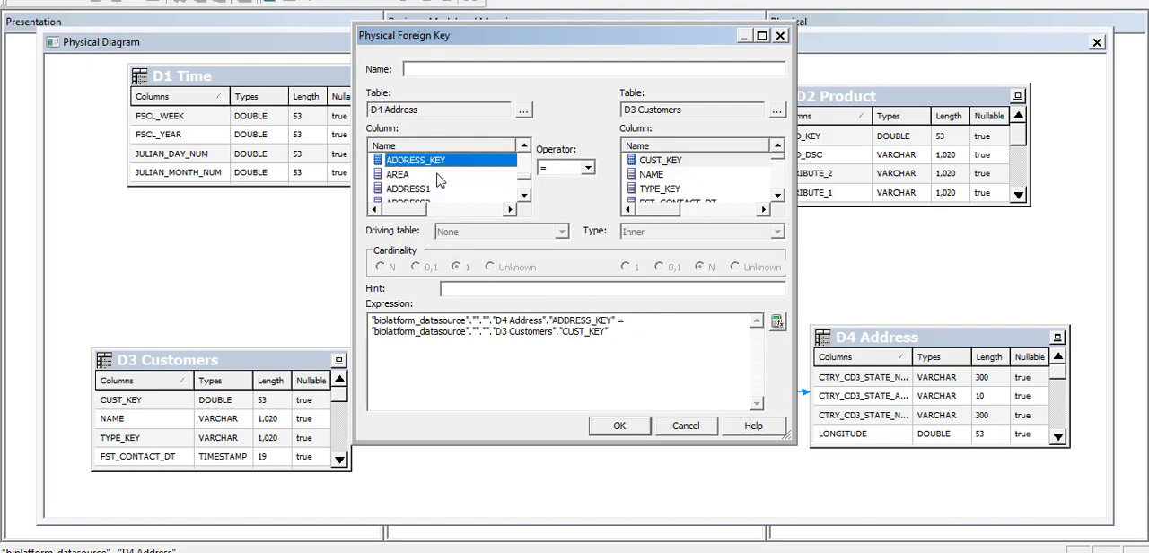
pyautogui.click(673, 177)
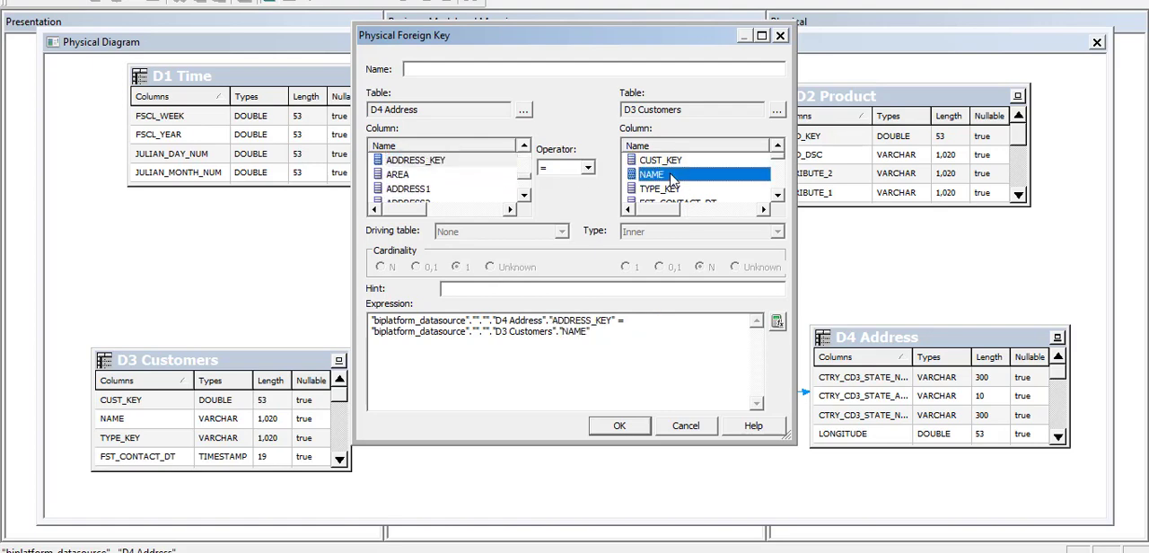
pyautogui.press('a')
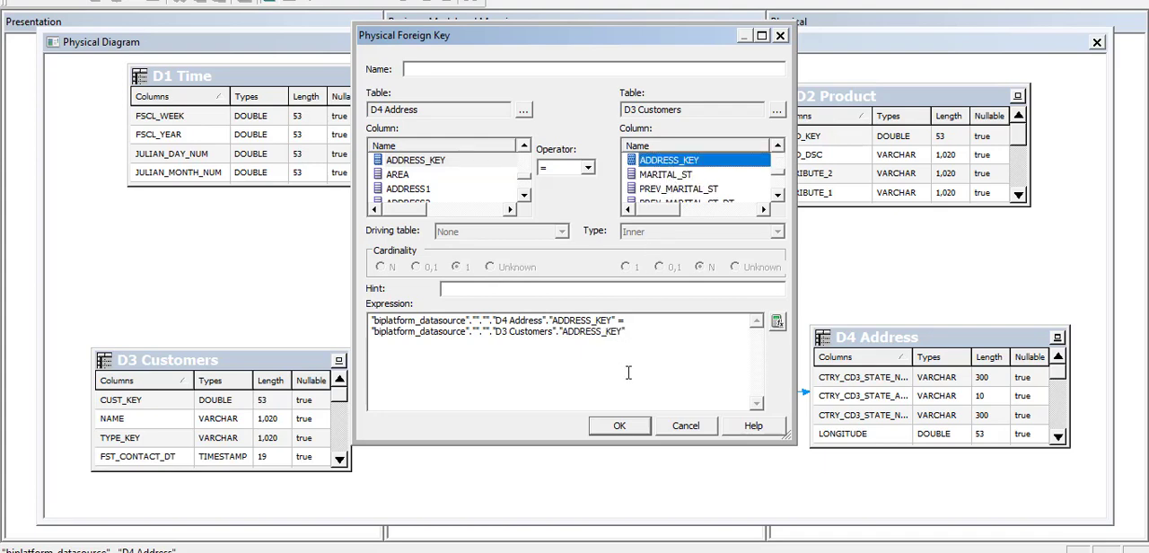
pyautogui.click(620, 428)
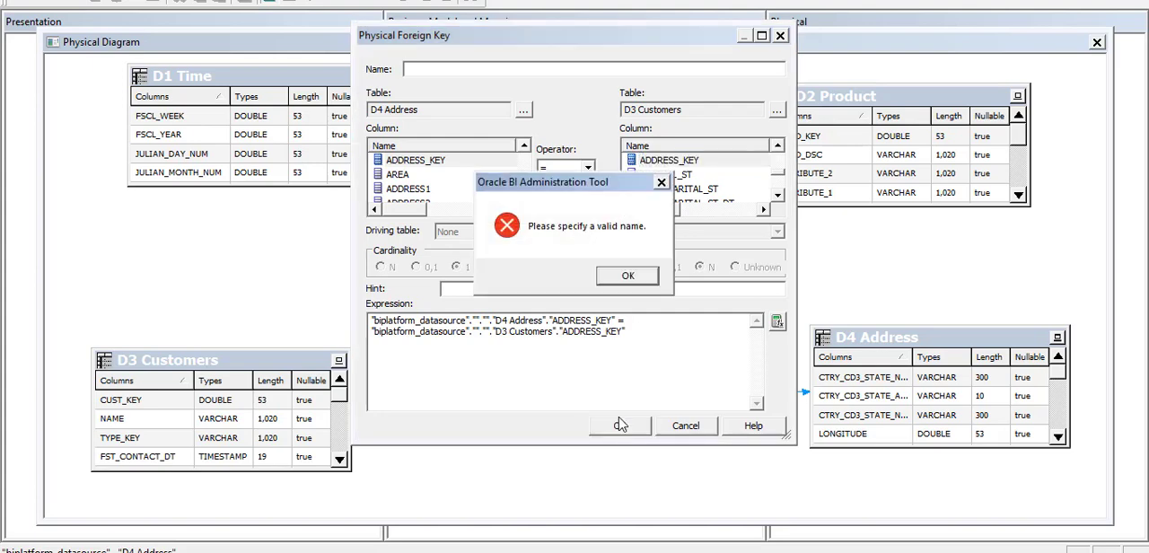
pyautogui.click(628, 277)
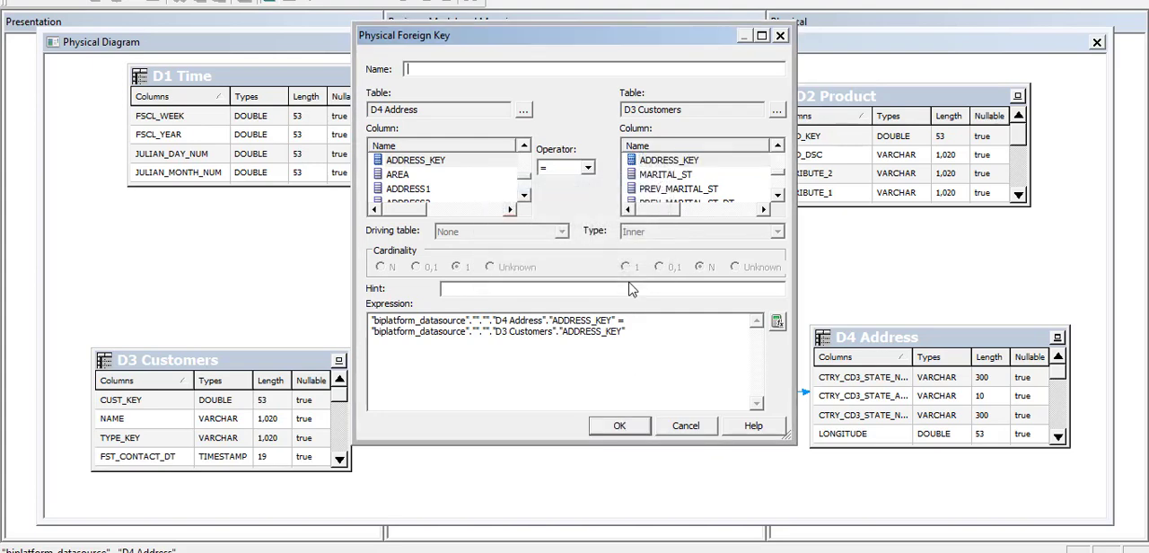
pyautogui.click(680, 427)
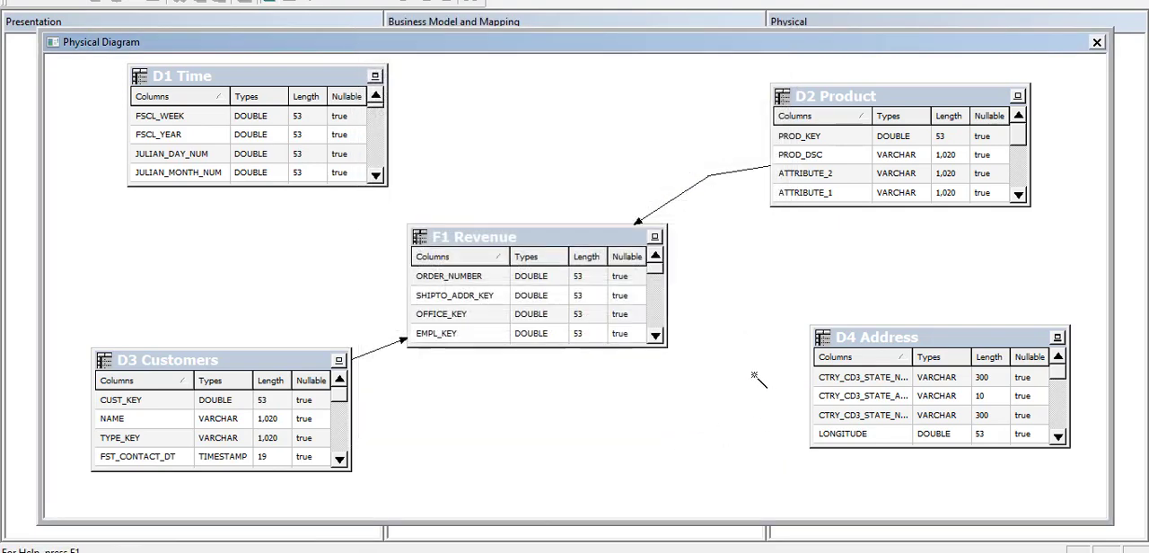
# Draw a new join from D3 Customers to D4 Address and check its key columns in the text notes.
pyautogui.click(271, 1)
pyautogui.click(344, 434)
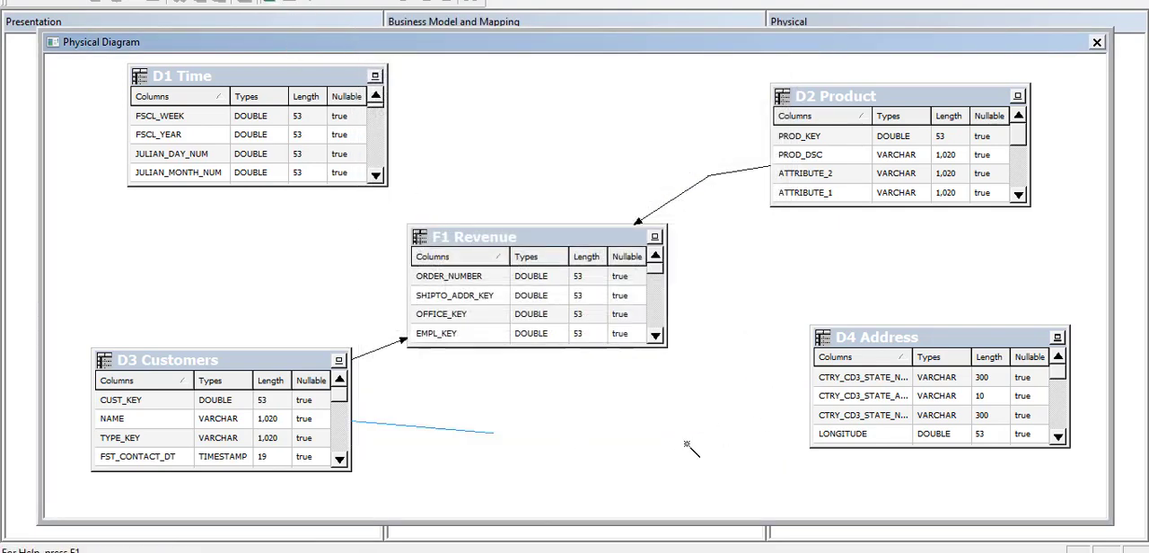
pyautogui.click(830, 430)
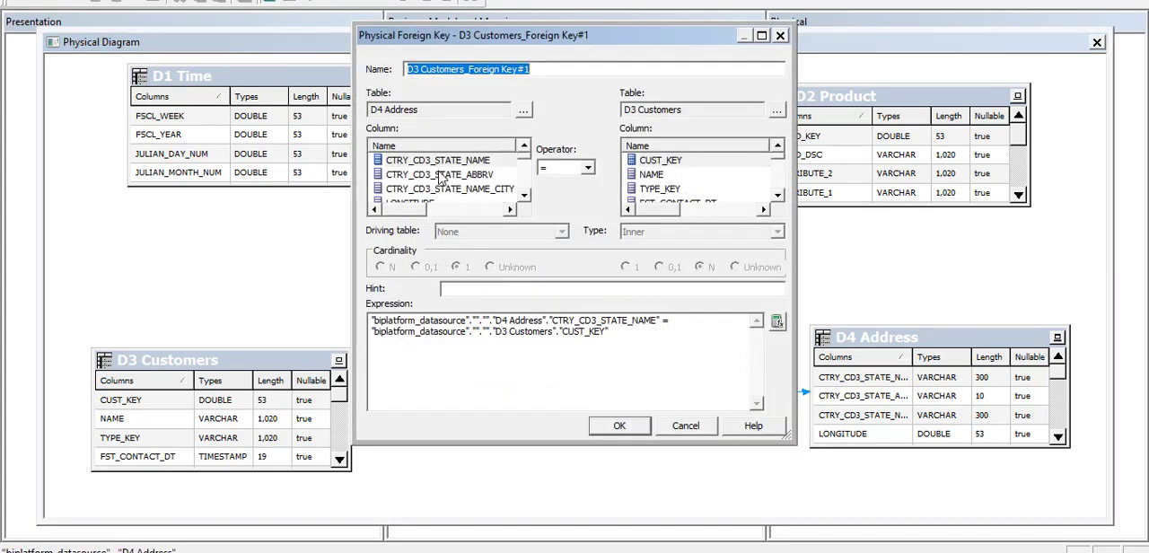
pyautogui.click(559, 552)
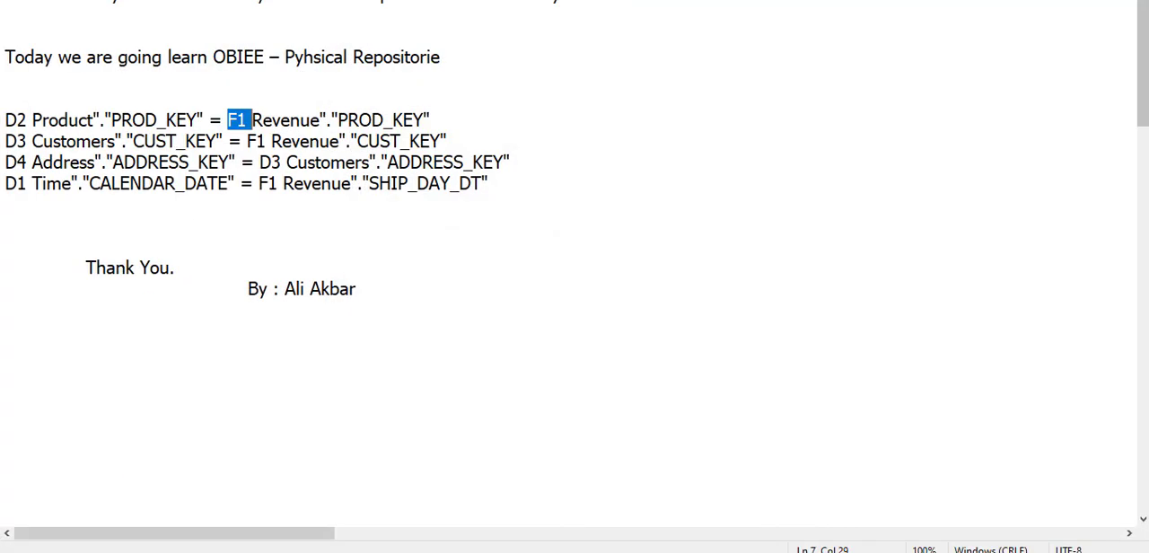
pyautogui.click(558, 552)
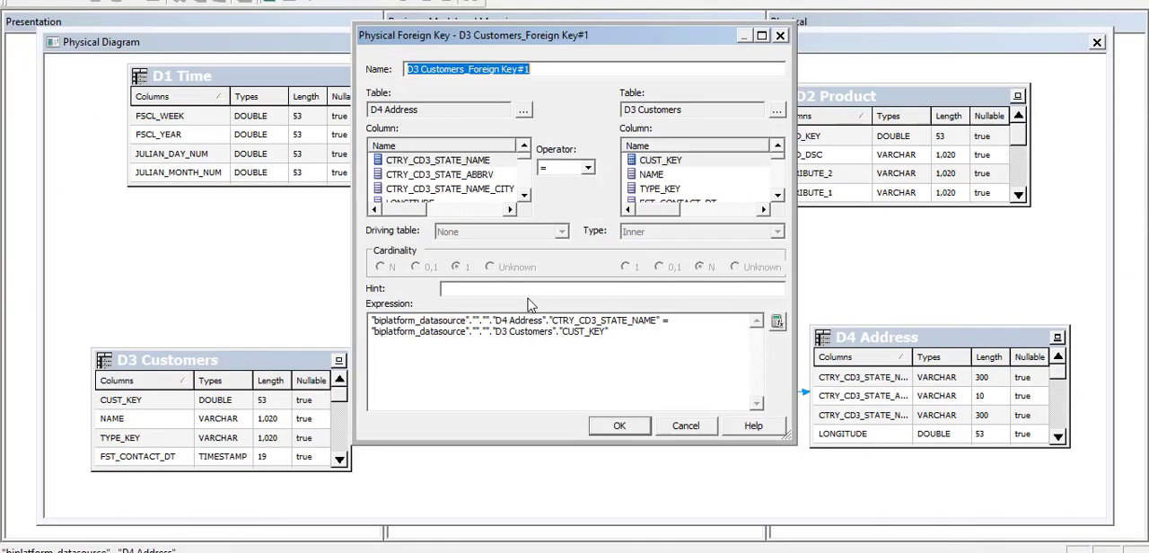
# Match ADDRESS_KEY in D4 Address with ADDRESS_KEY in D3 Customers and accept the join.
pyautogui.click(445, 174)
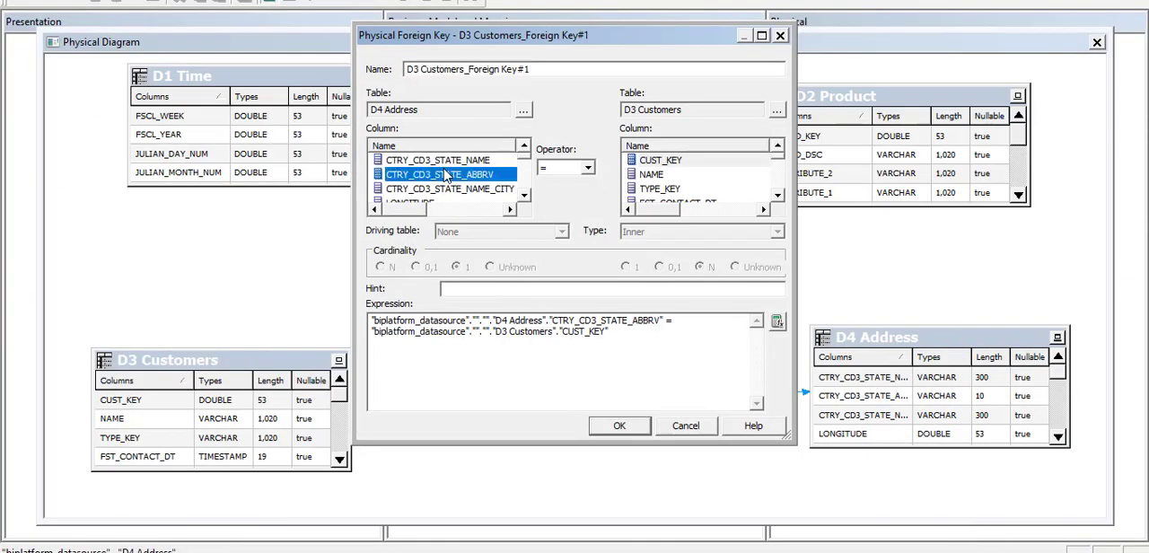
pyautogui.press('a')
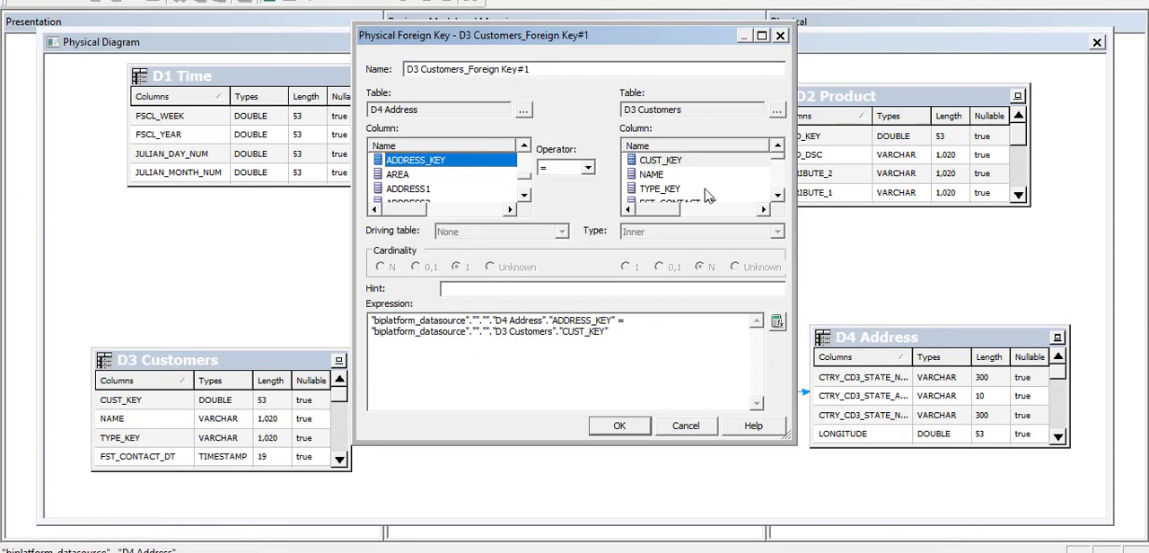
pyautogui.press('a')
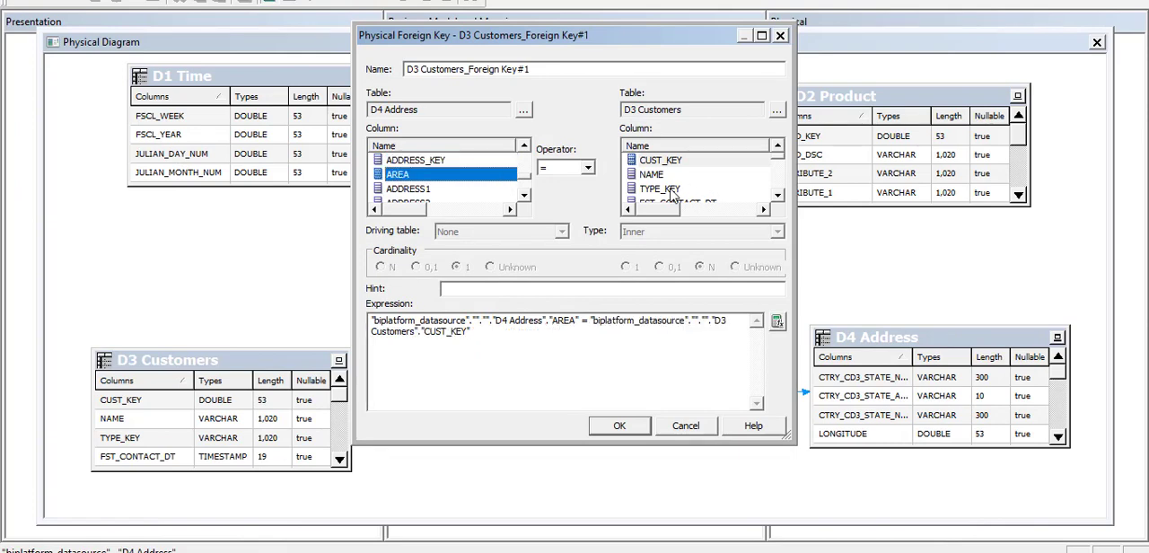
pyautogui.press('a')
pyautogui.press('a')
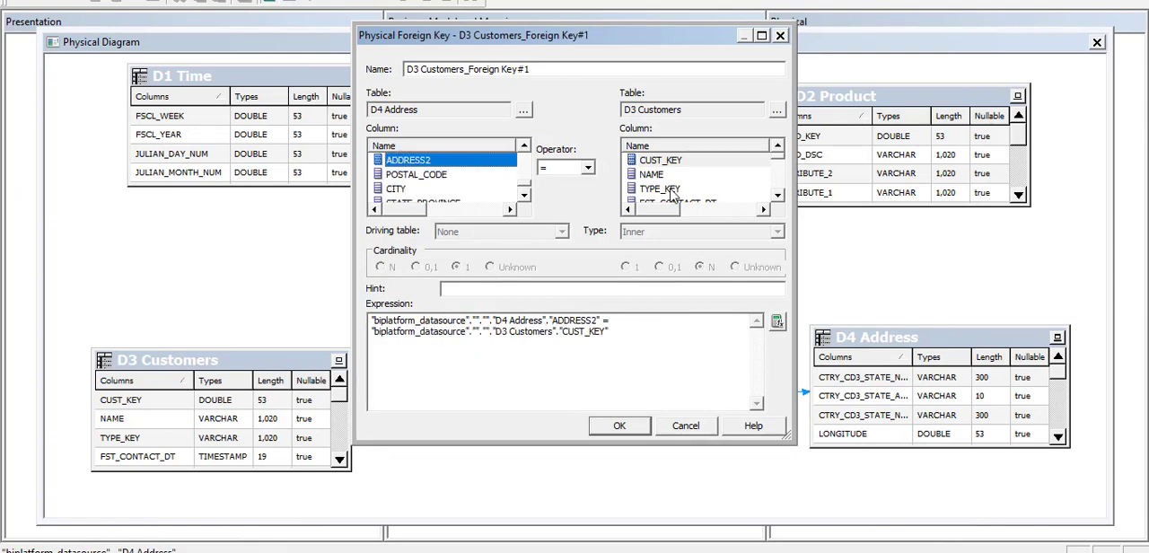
pyautogui.click(442, 176)
pyautogui.press('a')
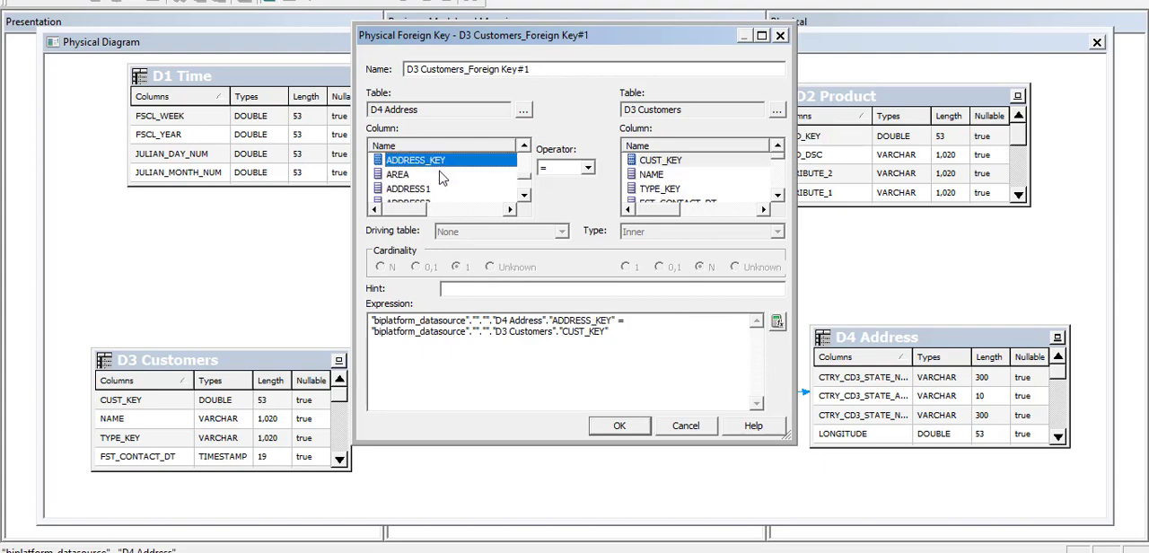
pyautogui.click(668, 190)
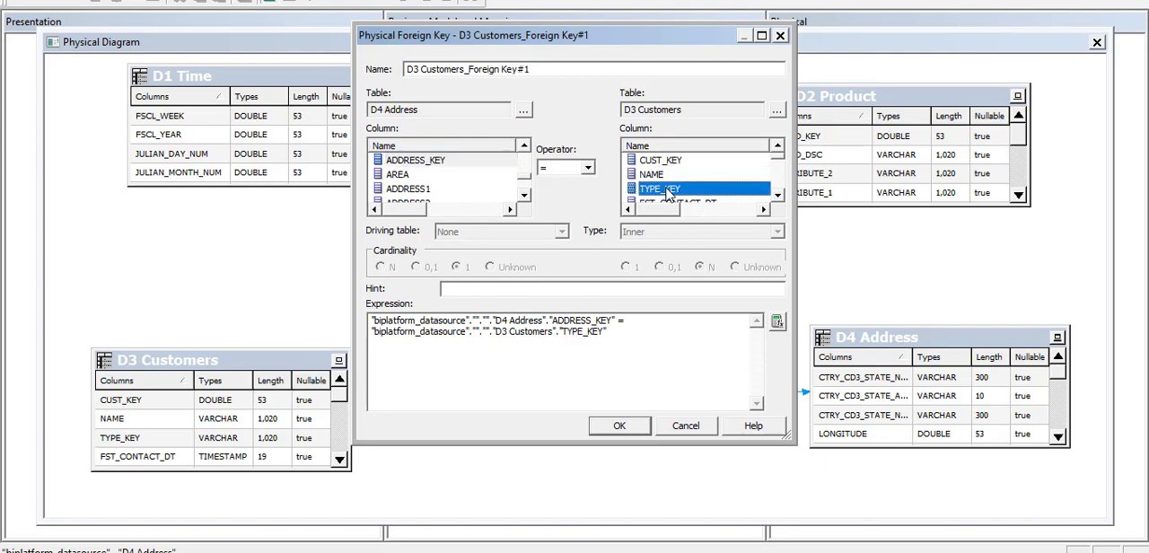
pyautogui.press('a')
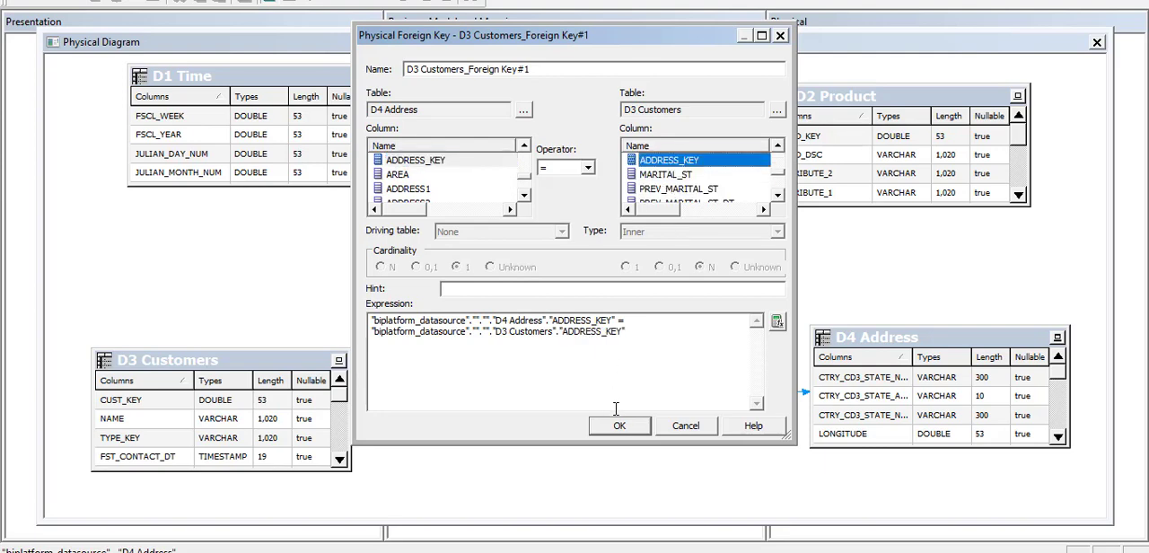
pyautogui.click(620, 426)
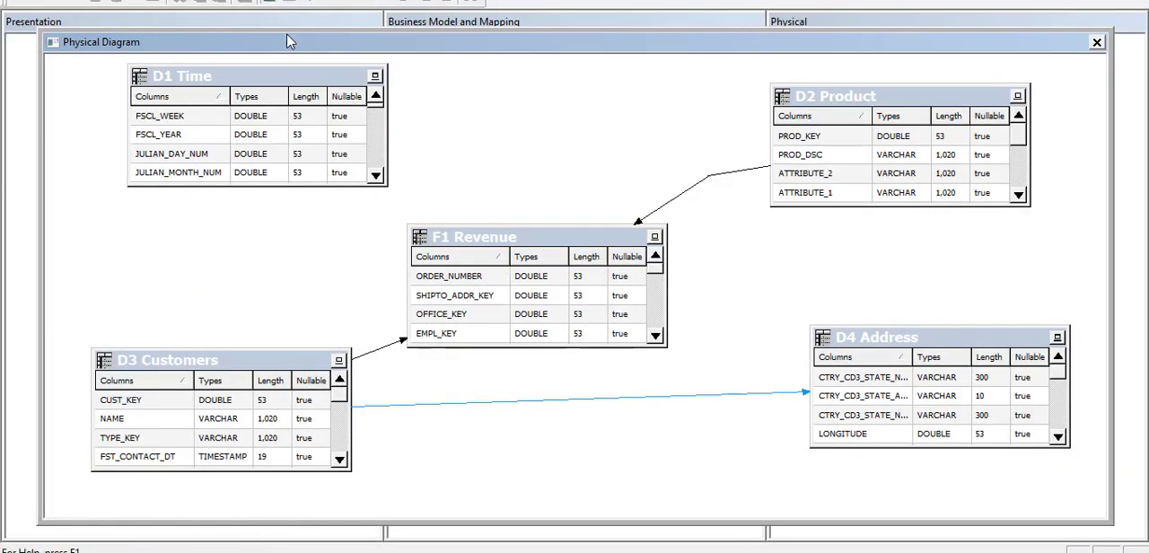
# Draw a join from D1 Time to F1 Revenue and choose SHIP_DAY_DT as the F1 Revenue column.
pyautogui.click(376, 162)
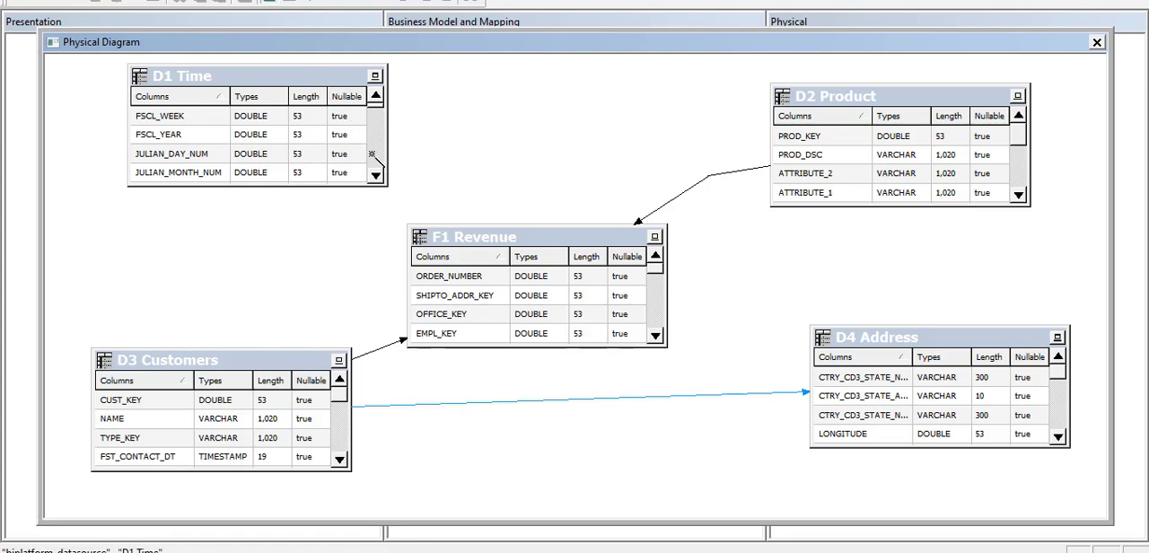
pyautogui.click(430, 242)
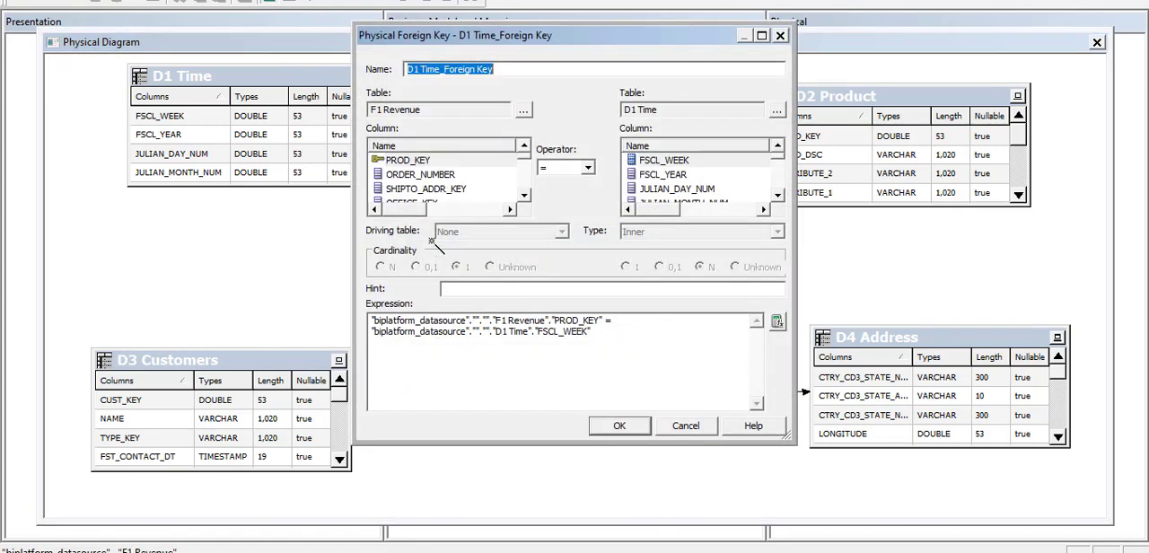
pyautogui.click(417, 176)
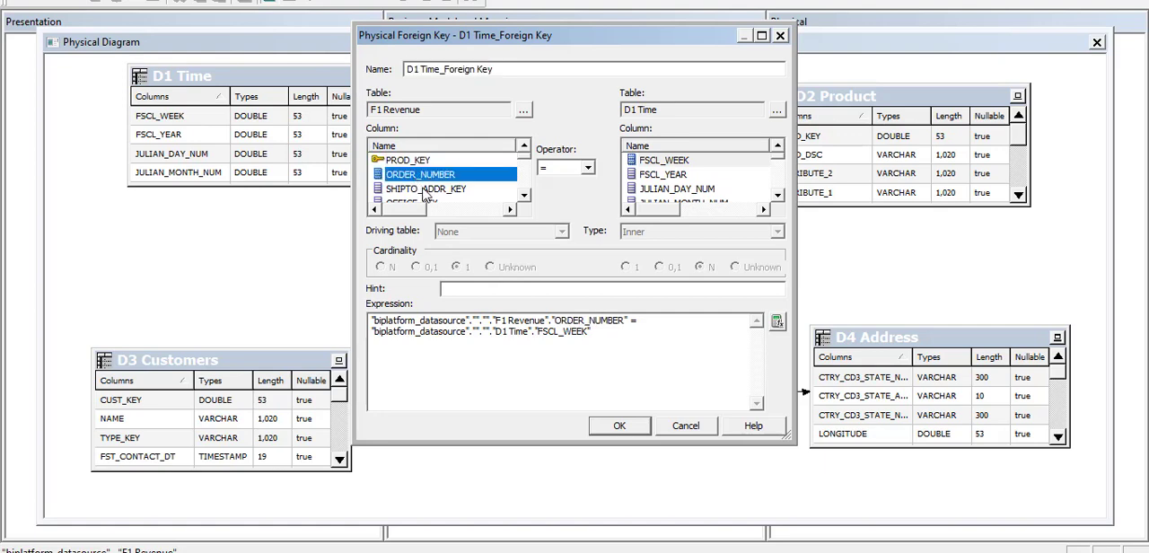
pyautogui.click(424, 189)
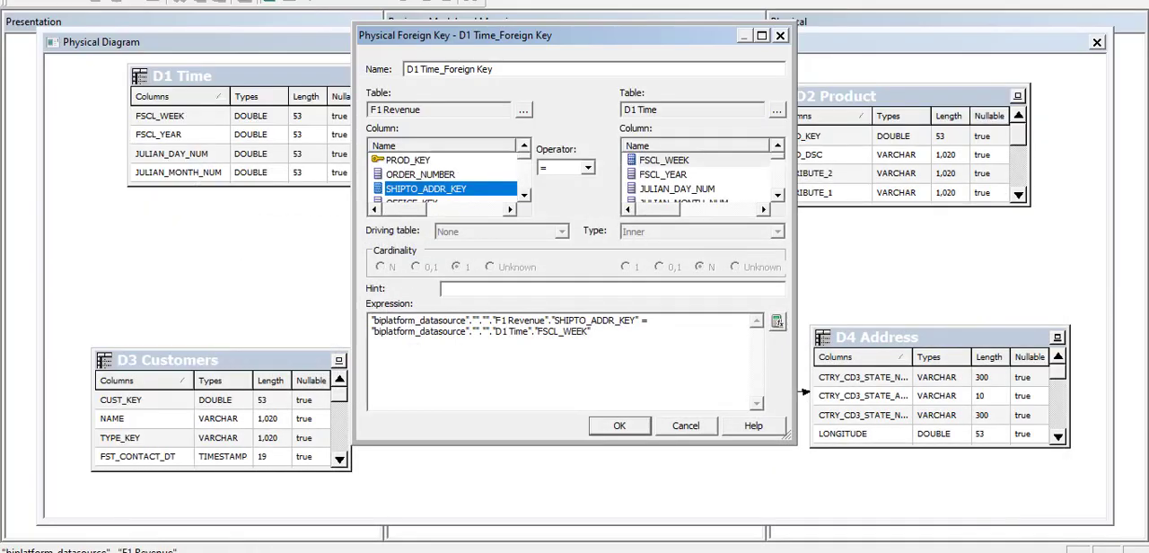
pyautogui.scroll(-4, 440, 175)
pyautogui.click(414, 160)
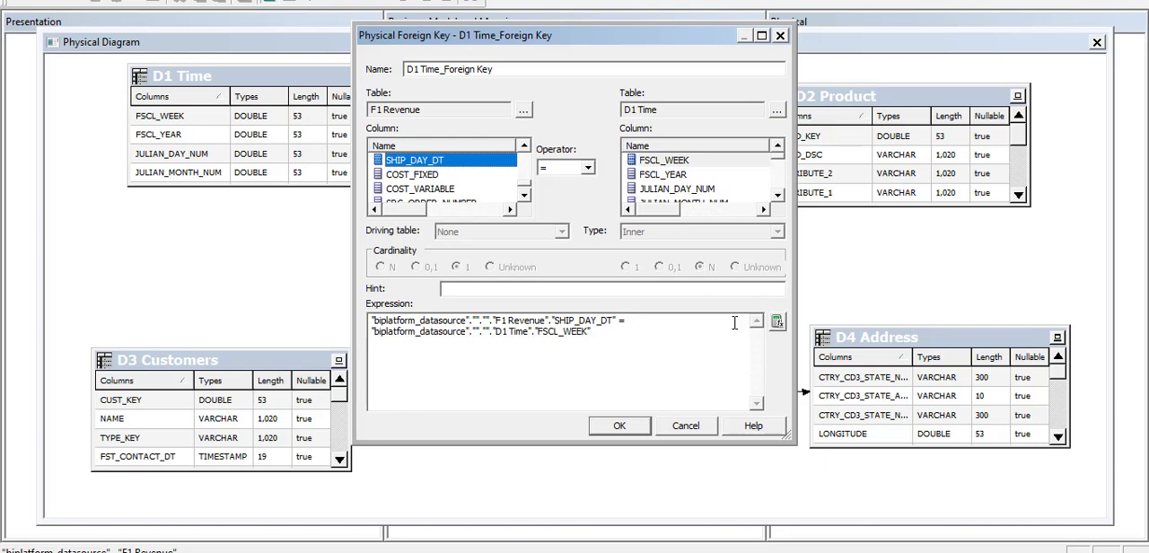
# Choose CALENDAR_DATE as the D1 Time column and accept the join to F1 Revenue.
pyautogui.click(684, 190)
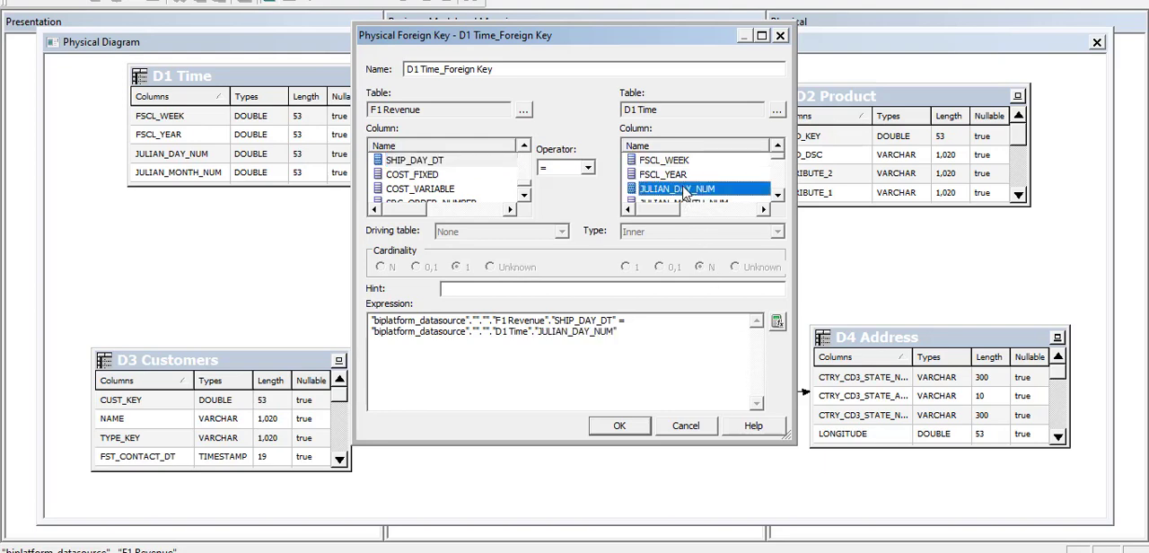
pyautogui.press('c')
pyautogui.press('c')
pyautogui.press('c')
pyautogui.press('c')
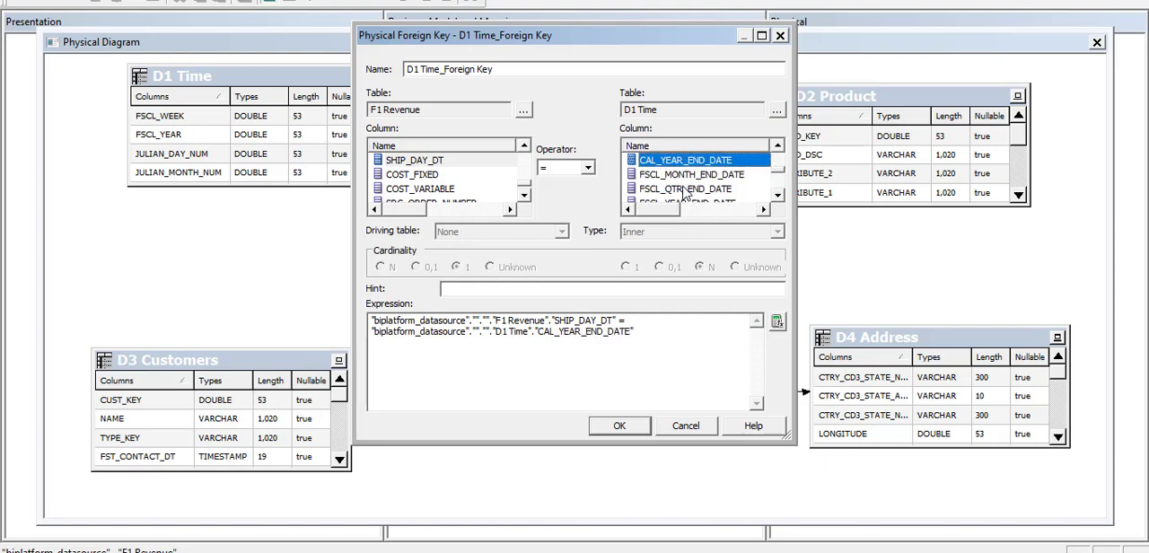
pyautogui.press('c')
pyautogui.press('c')
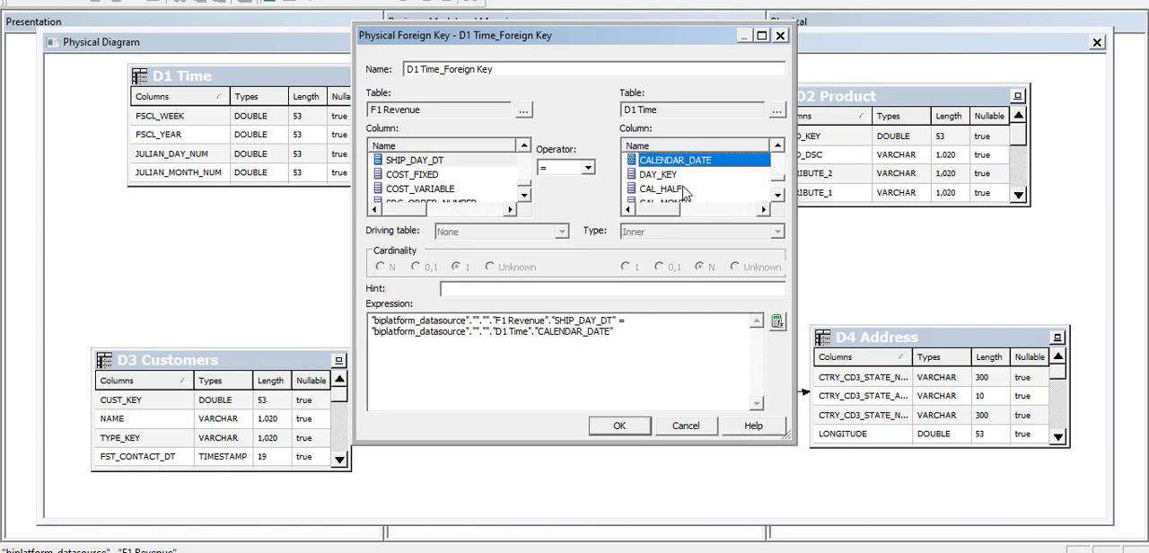
pyautogui.click(622, 344)
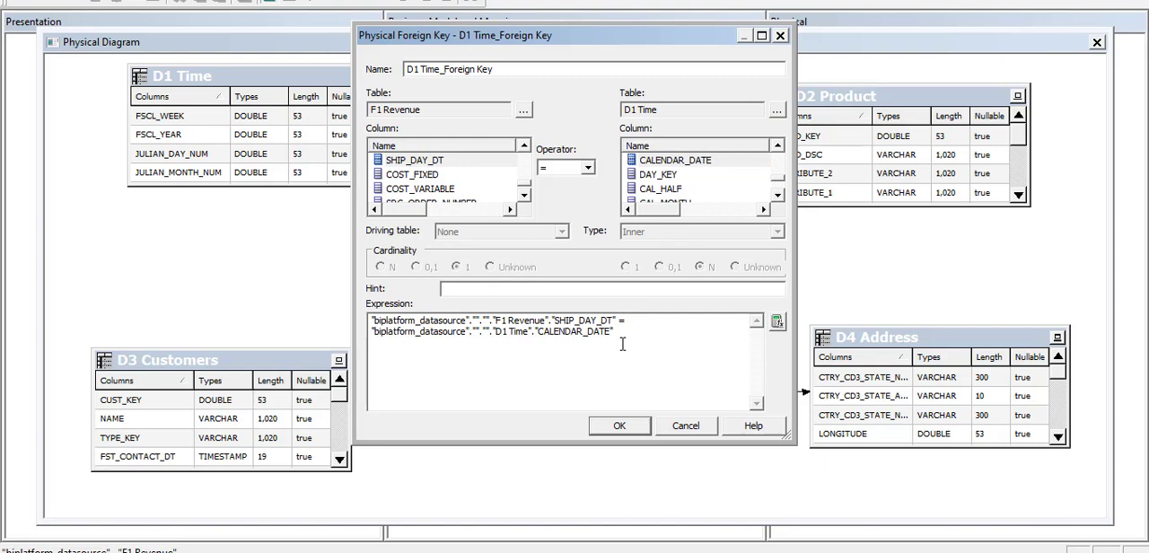
pyautogui.click(625, 430)
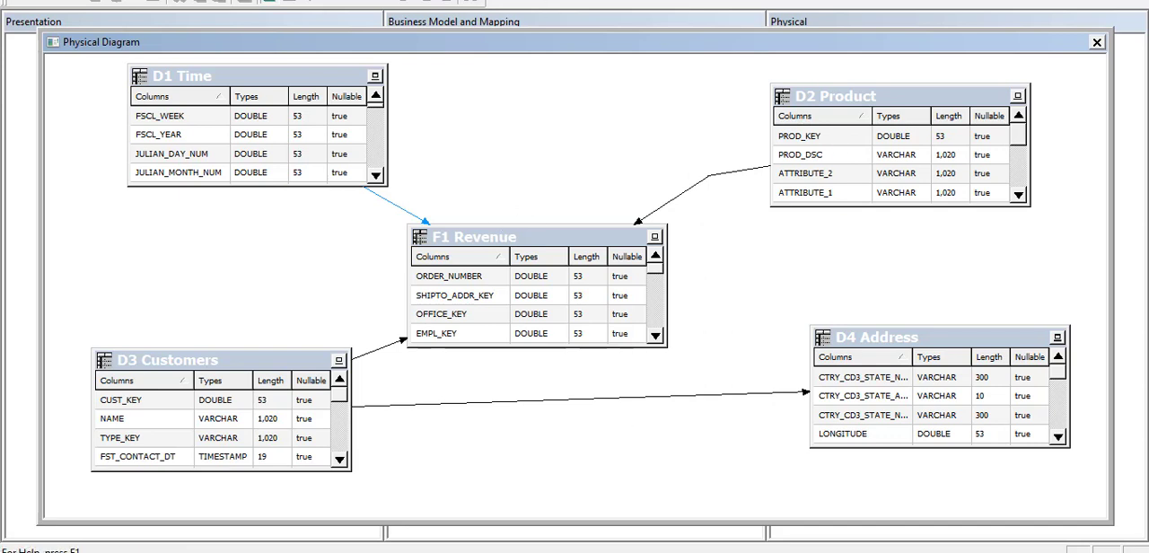
# Rearrange the joined tables with the diagram's automatic layout and close the physical diagram.
pyautogui.click(363, 1)
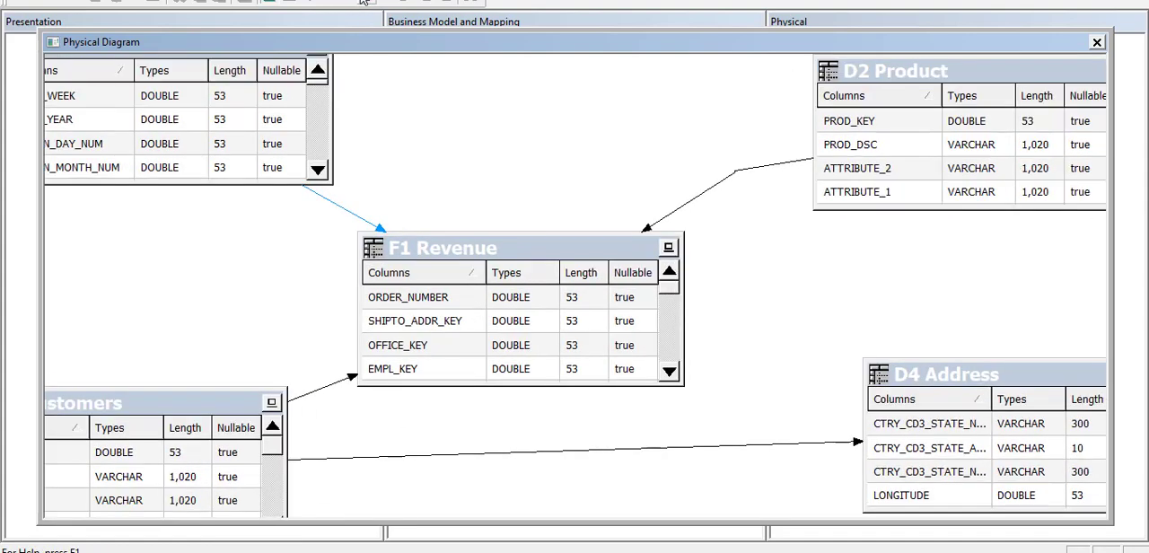
pyautogui.click(395, 2)
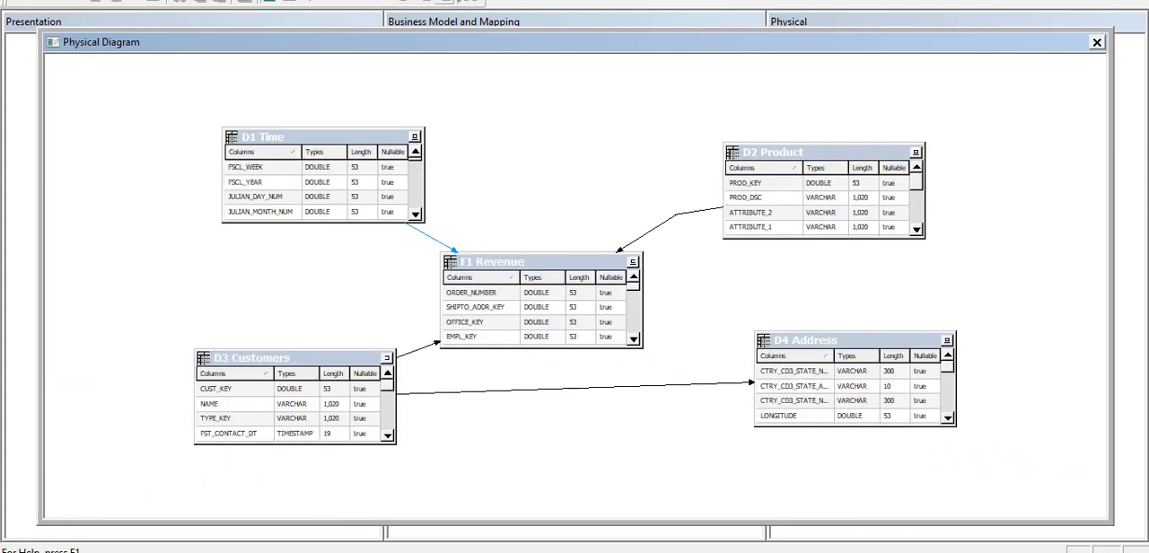
pyautogui.click(471, 2)
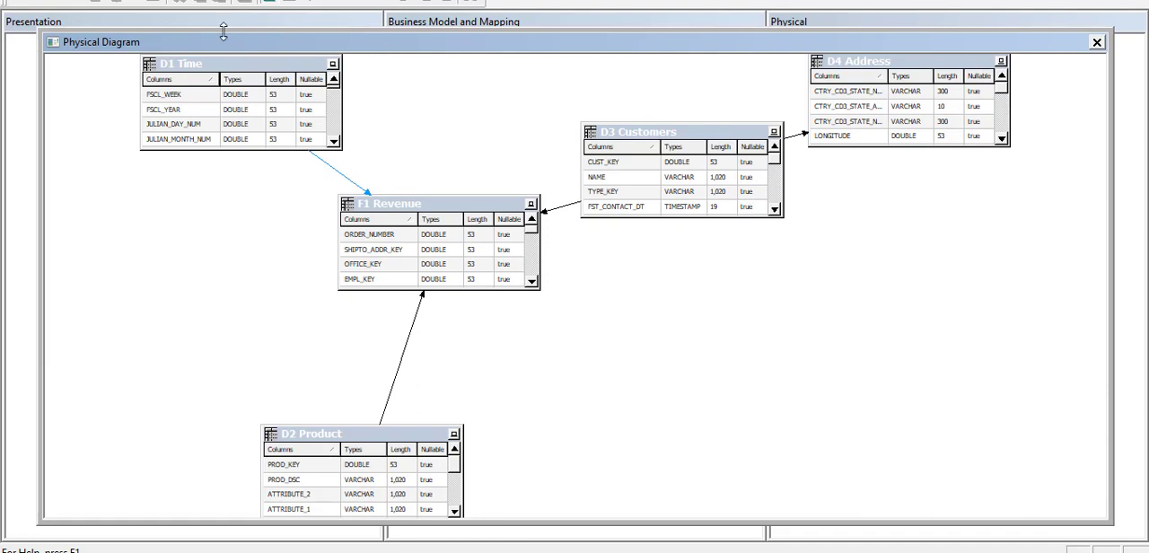
pyautogui.click(1096, 42)
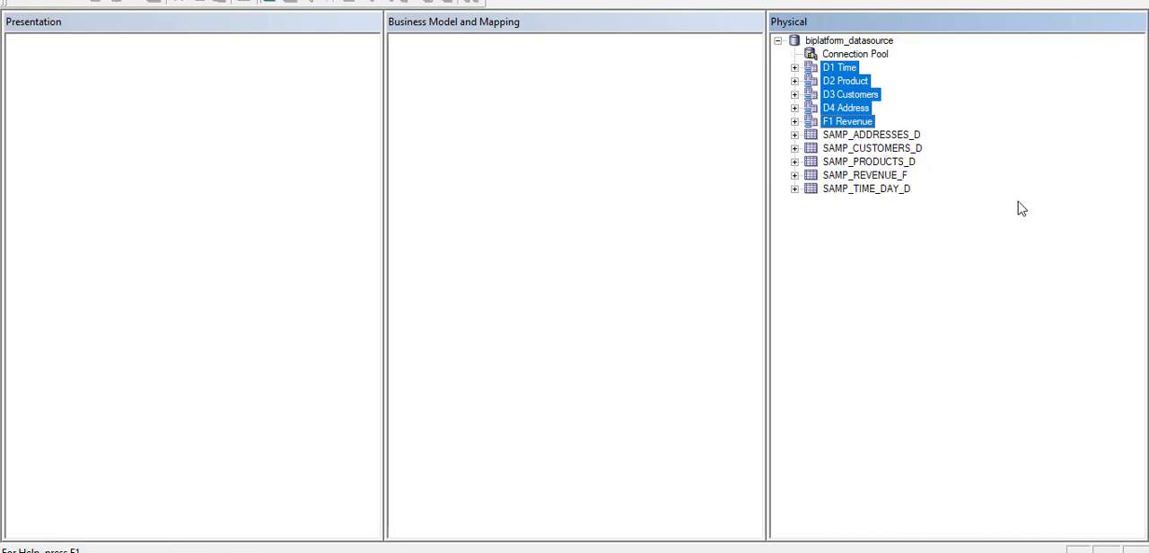